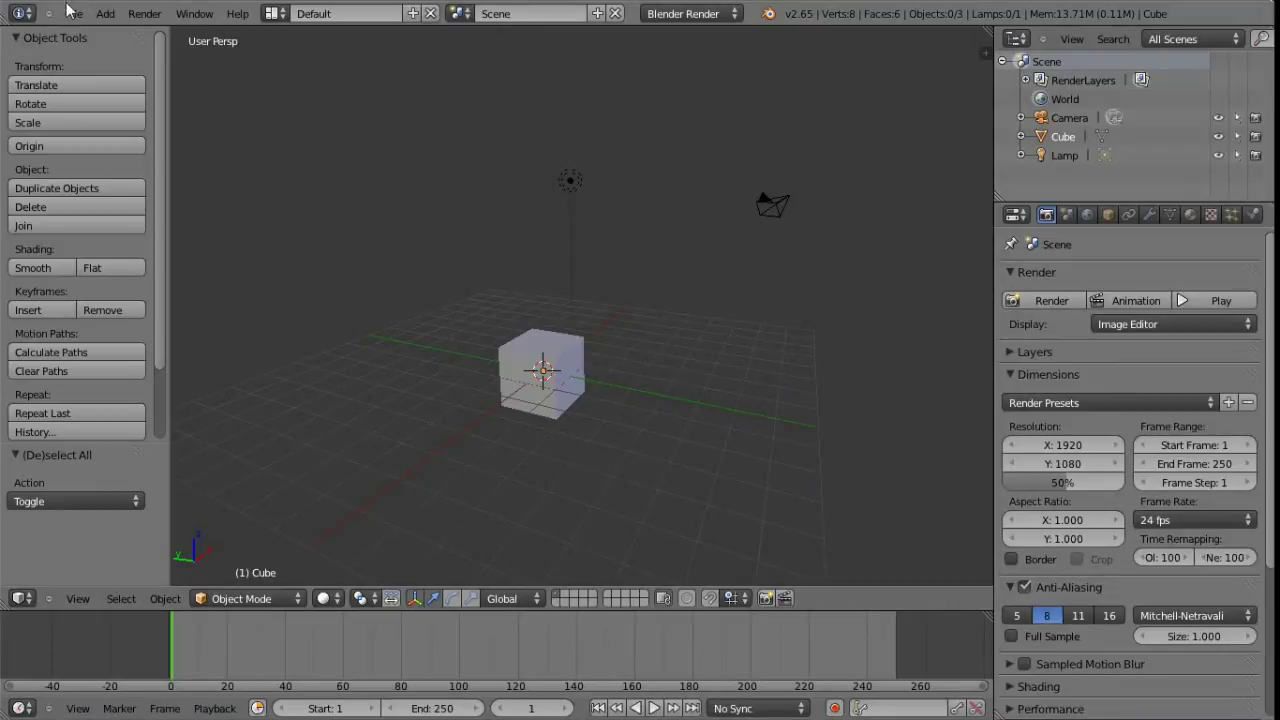
Step: Examine the default scene's cube, lamp and camera from several angles and zoom distances
left_click(237, 15)
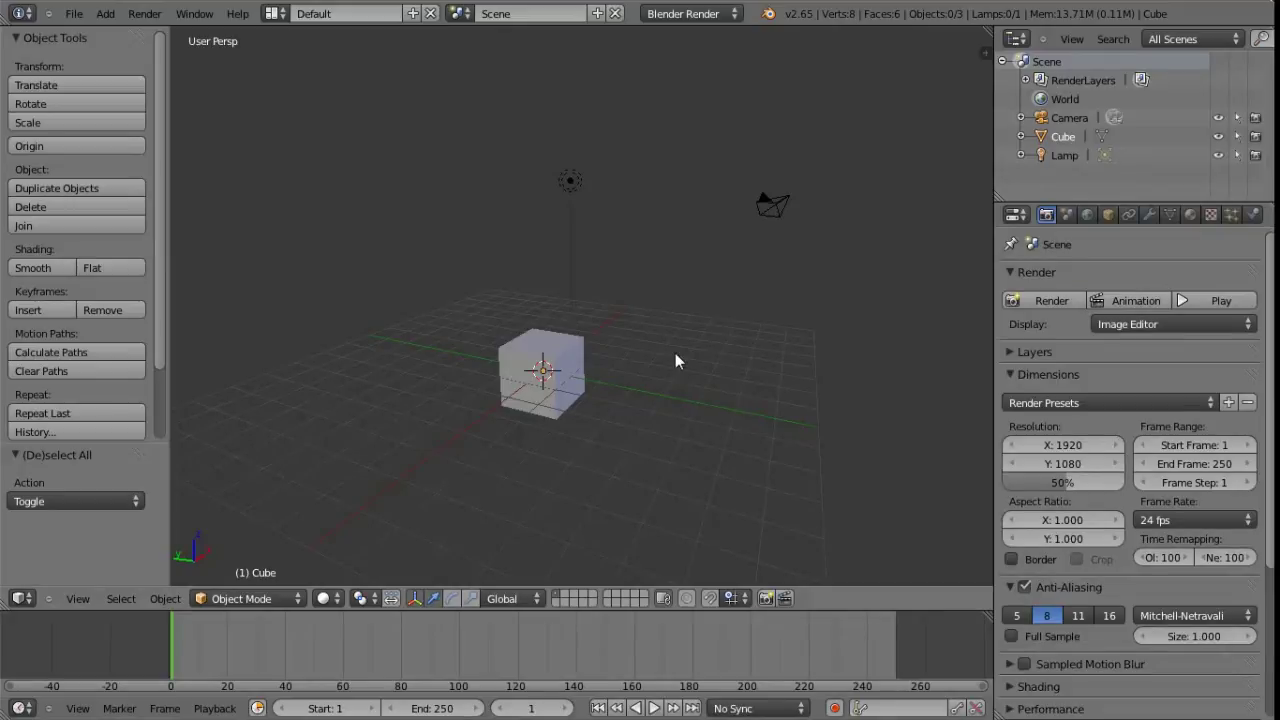
mouse_move(675, 361)
middle_mouse_down()
mouse_move(616, 373)
mouse_move(689, 398)
mouse_move(738, 366)
mouse_move(725, 350)
mouse_move(686, 348)
mouse_move(672, 418)
mouse_move(609, 458)
mouse_move(620, 418)
mouse_move(654, 401)
mouse_move(342, 345)
mouse_move(251, 309)
mouse_move(286, 349)
mouse_move(441, 401)
mouse_move(608, 409)
mouse_move(728, 395)
mouse_move(720, 348)
mouse_move(671, 372)
middle_mouse_up()
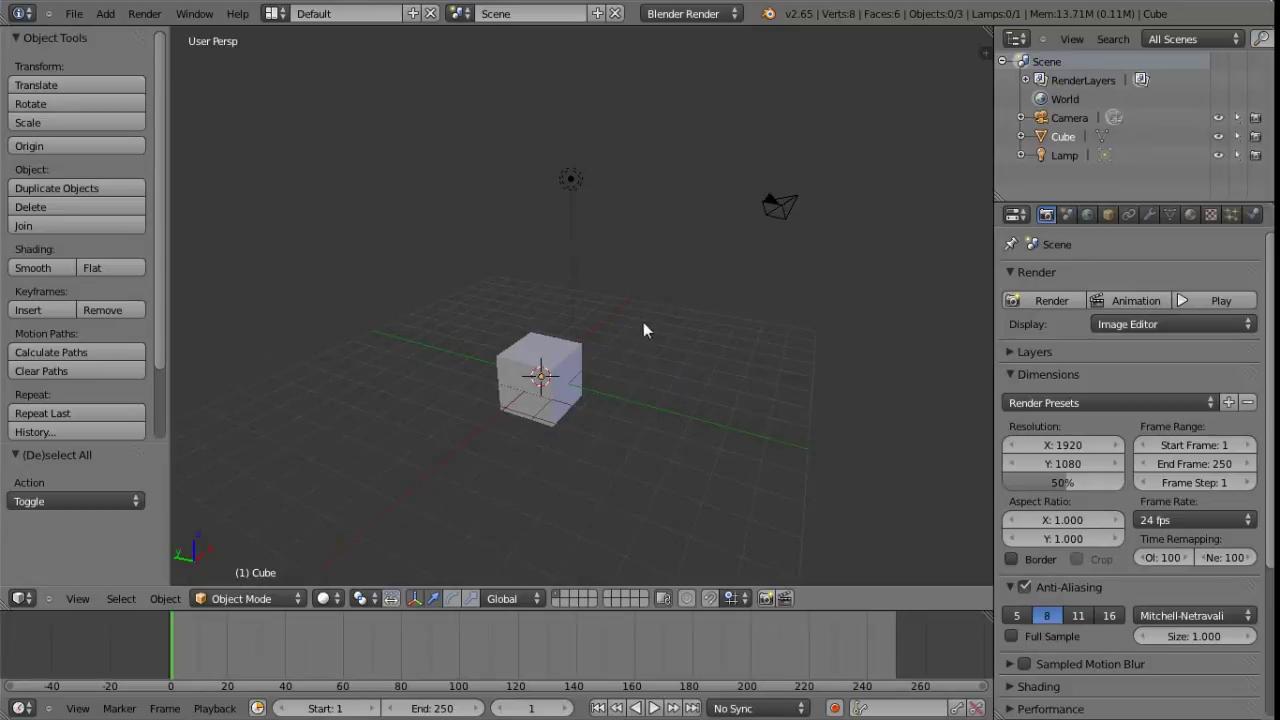
mouse_move(667, 329)
middle_mouse_down()
mouse_move(691, 360)
mouse_move(804, 336)
mouse_move(615, 296)
mouse_move(682, 390)
mouse_move(656, 288)
mouse_move(664, 323)
middle_mouse_up()
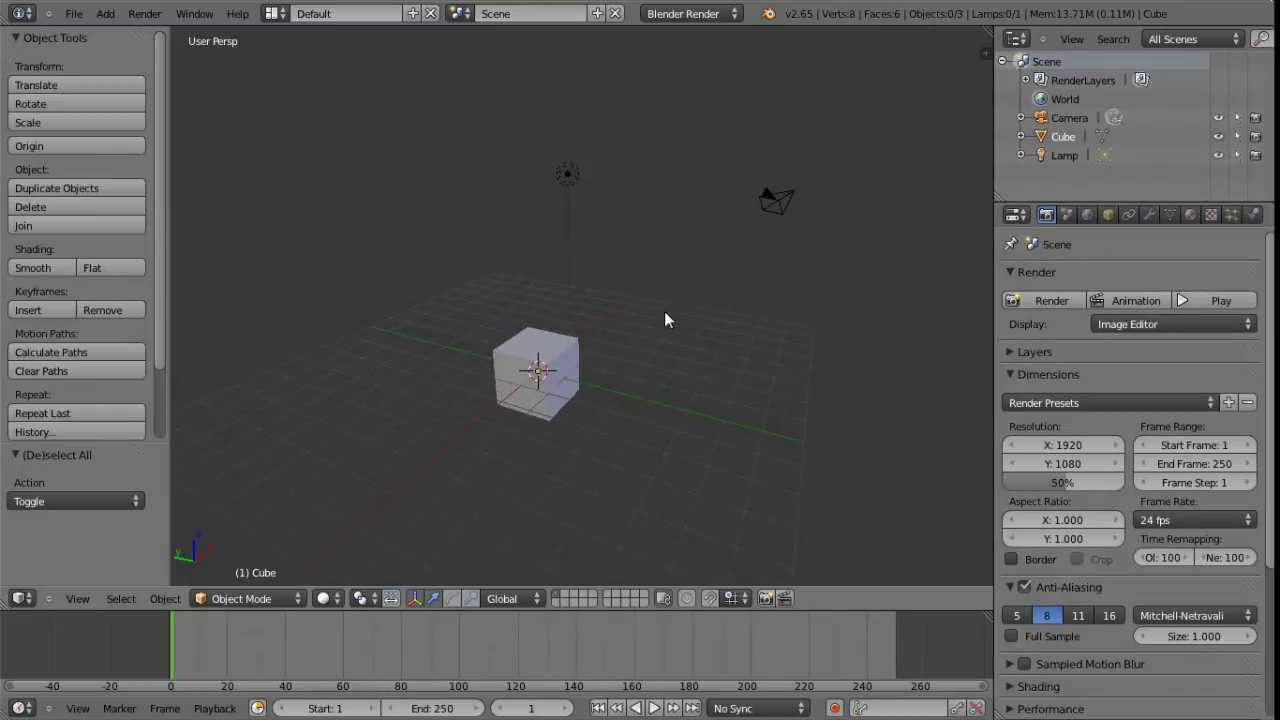
middle_click_drag(664, 320, 668, 328)
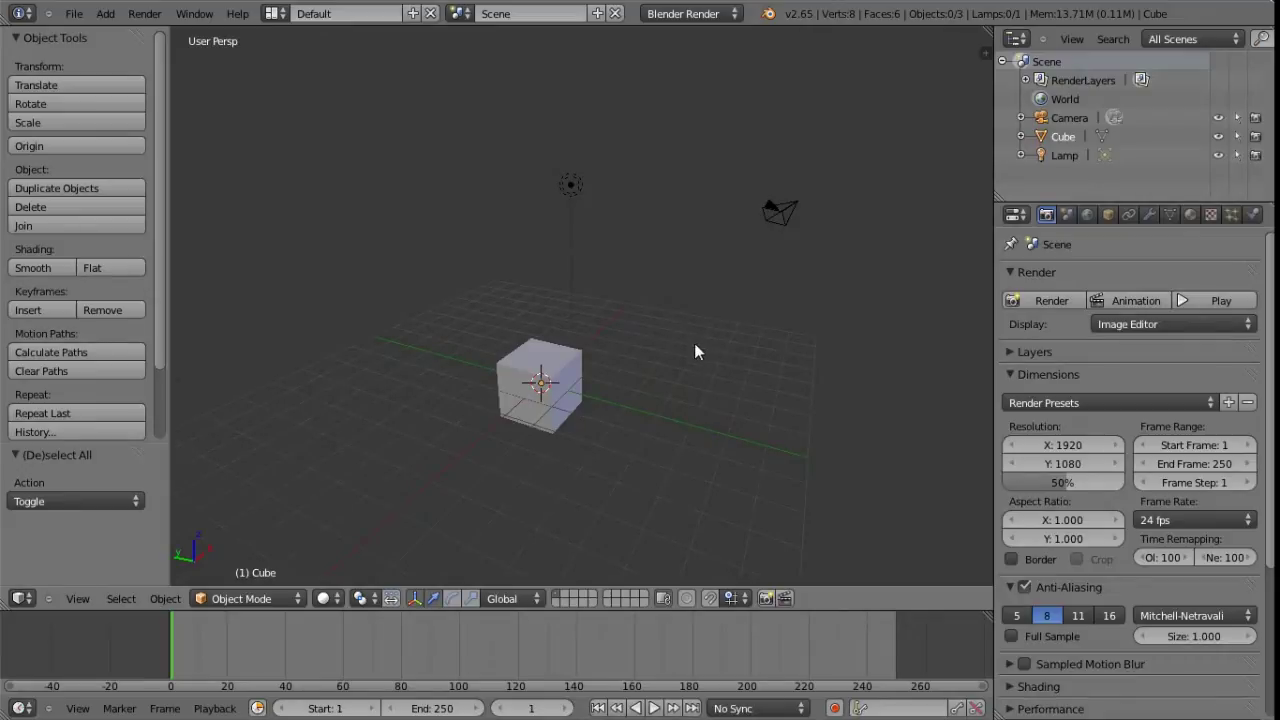
middle_click_drag(674, 318, 714, 295)
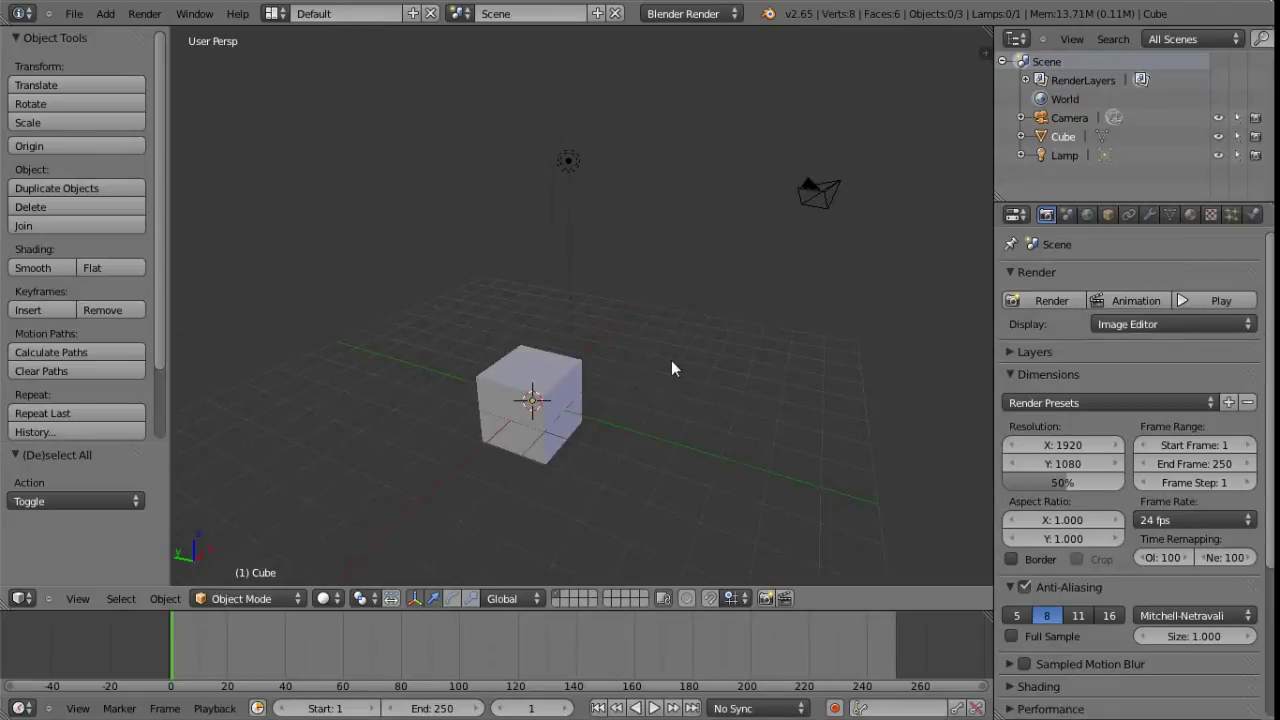
scroll(681, 335, "up", 4)
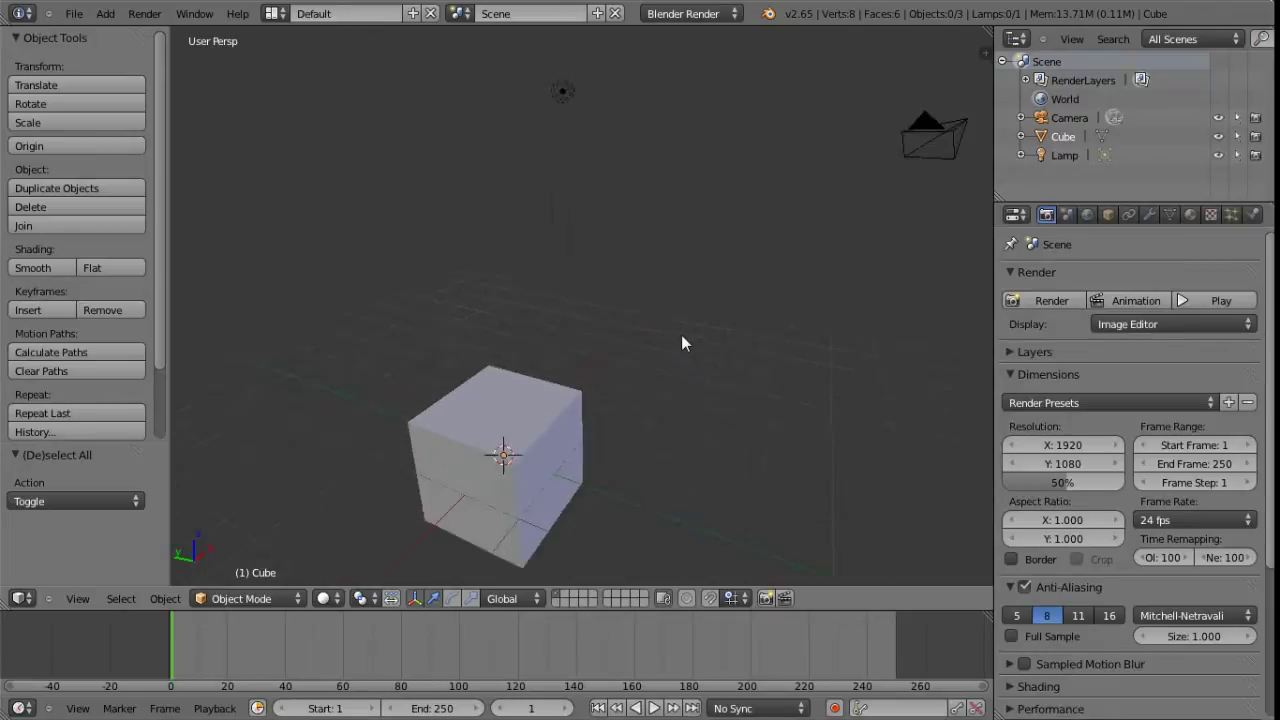
scroll(681, 335, "down", 3)
scroll(683, 343, "up", 1)
scroll(688, 342, "down", 3)
scroll(688, 342, "up", 4)
scroll(688, 342, "down", 3)
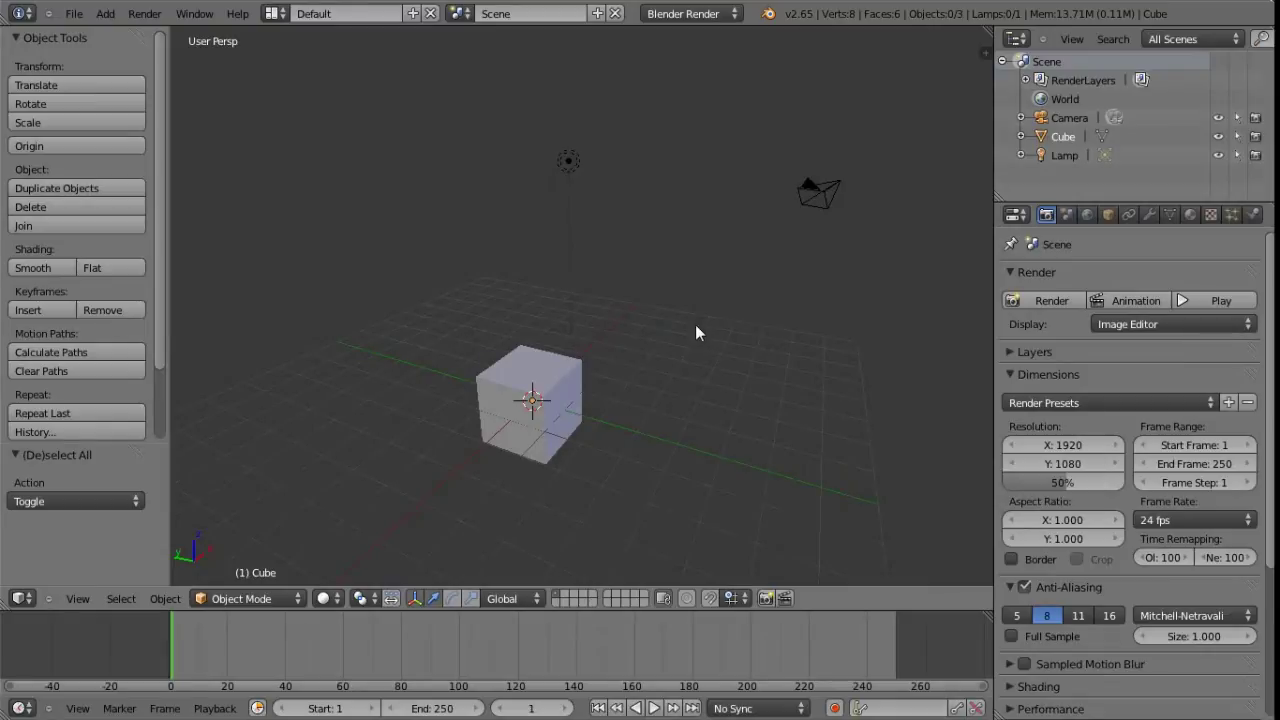
Step: Examine the cube while panning the view and viewing it from close up and farther away
middle_click_drag(704, 332, 626, 309)
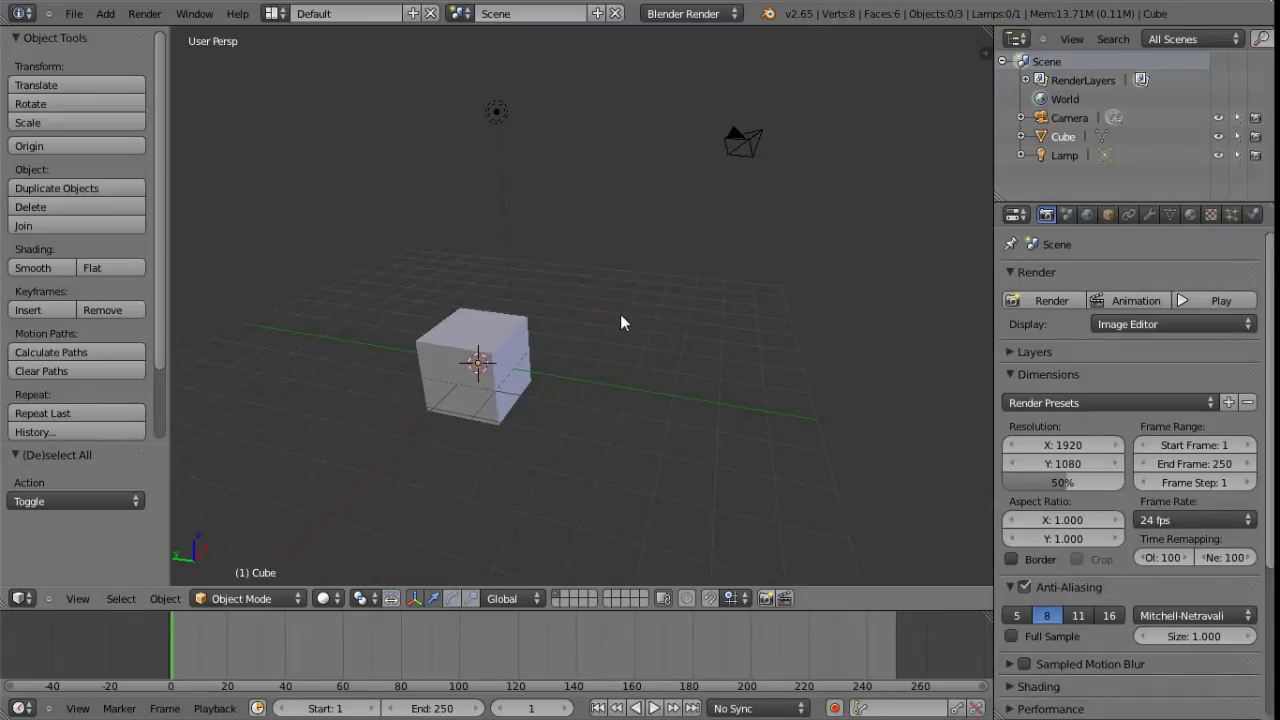
middle_click_drag(609, 311, 635, 312)
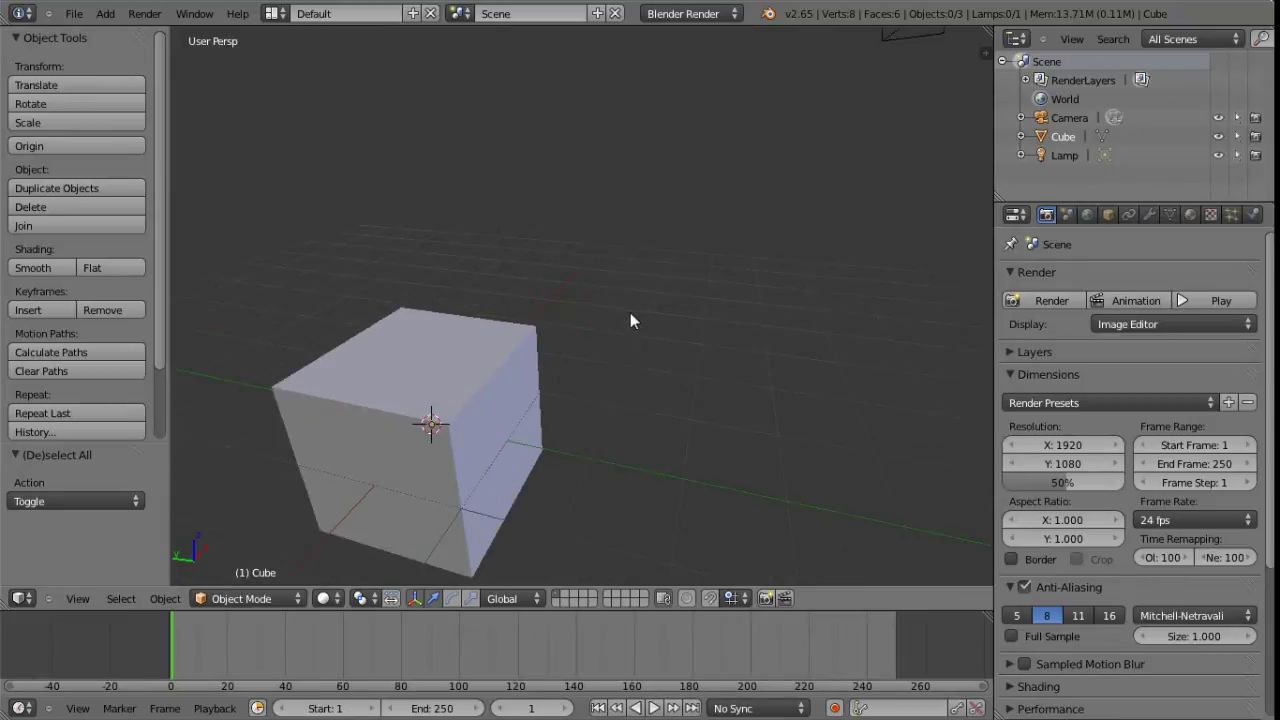
scroll(632, 312, "up", 2)
scroll(632, 311, "down", 2)
middle_click_drag(632, 310, 641, 322)
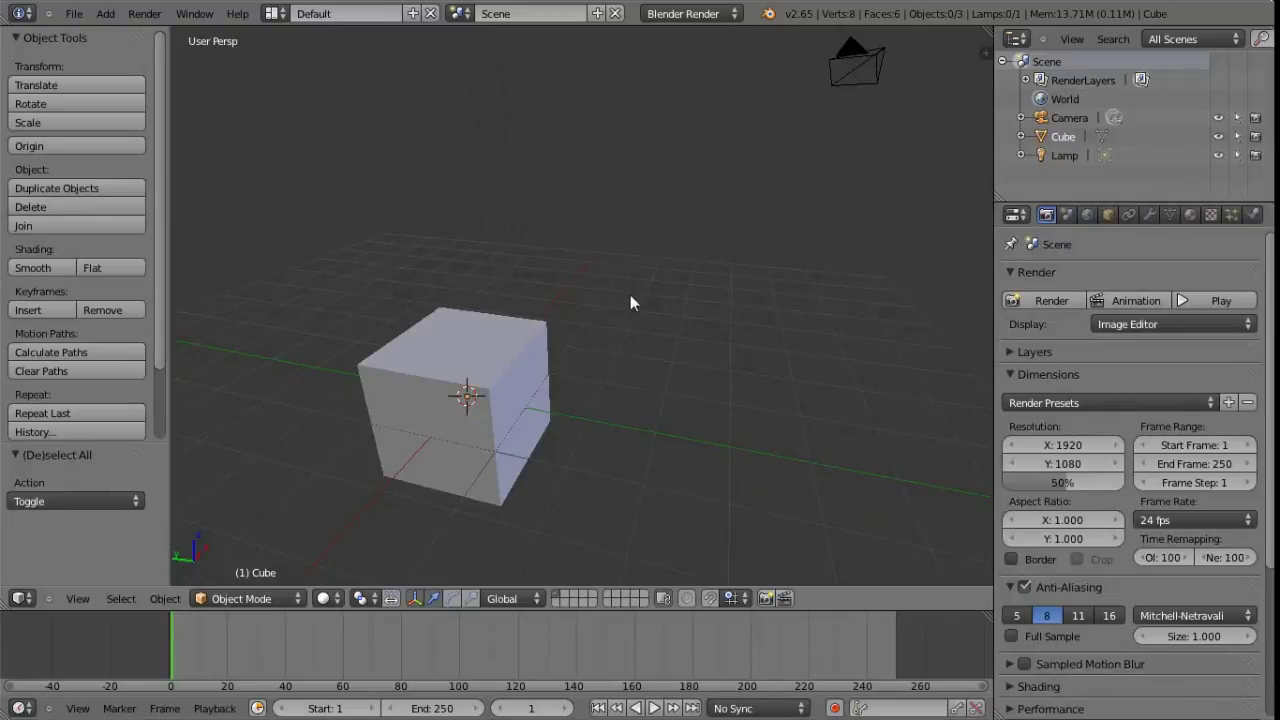
scroll(632, 310, "down", 3)
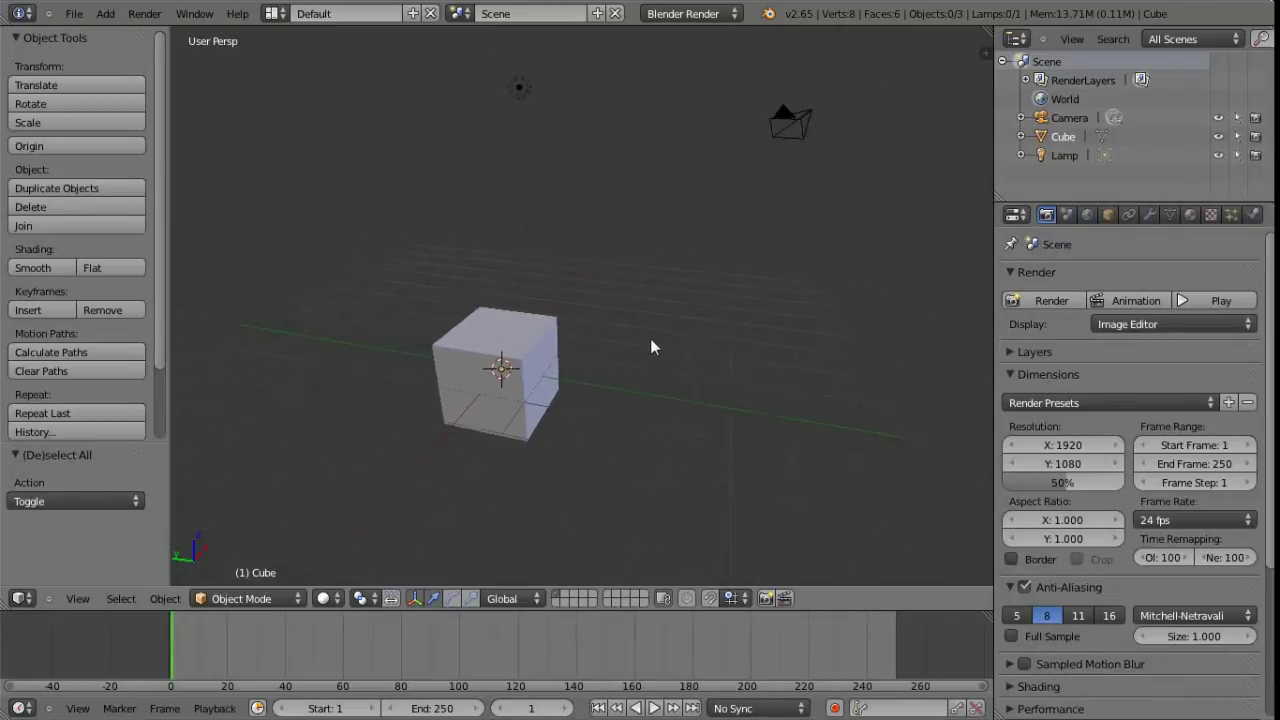
scroll(655, 355, "up", 3)
scroll(640, 300, "up", 2)
scroll(655, 330, "down", 3)
scroll(650, 310, "up", 3)
scroll(648, 235, "up", 3)
scroll(666, 254, "down", 5)
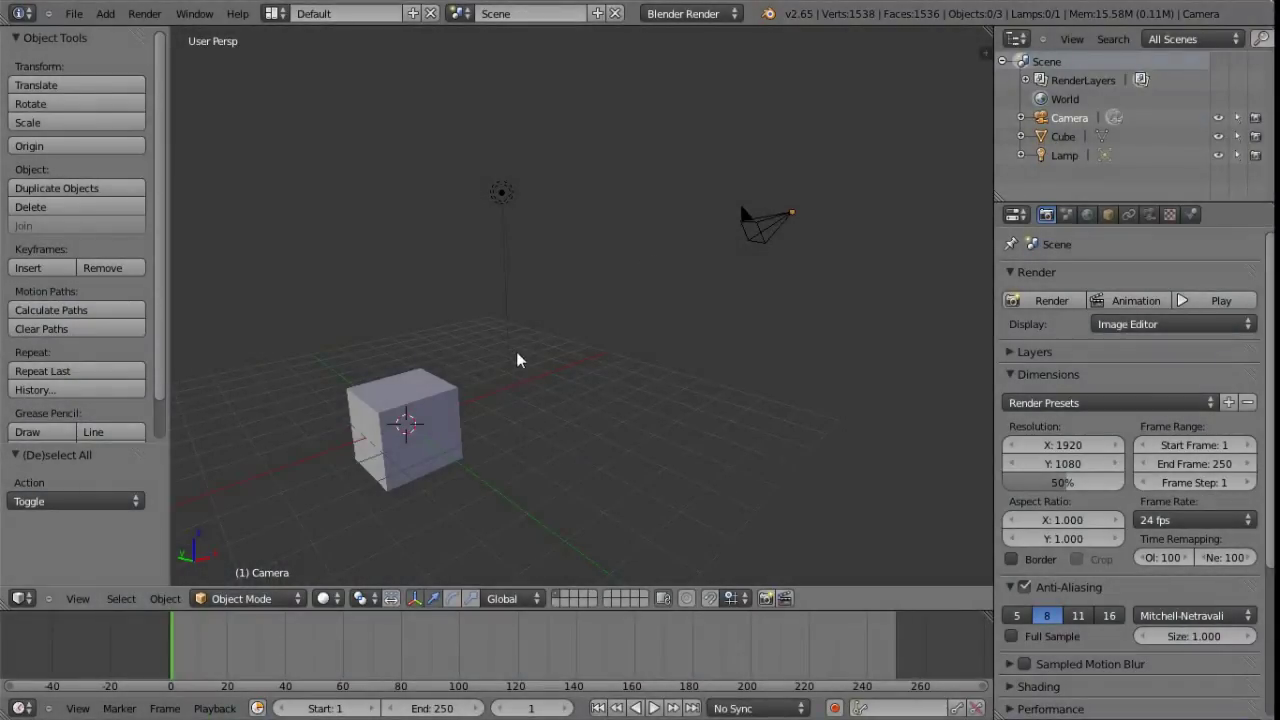
Step: Place the 3D cursor at various spots around the scene, ending in the empty space above the cube
left_click(390, 410)
left_click(385, 415)
left_click(400, 398)
left_click(785, 226)
left_click(505, 381)
left_click(600, 261)
left_click(741, 297)
left_click(832, 397)
left_click(760, 335)
left_click(617, 288)
left_click(411, 253)
left_click(588, 269)
left_click(770, 318)
left_click(826, 422)
left_click(680, 290)
left_click(394, 274)
left_click(362, 217)
Step: Select the cube, lamp and camera individually in turn, ending with the cube selected
right_click(400, 401)
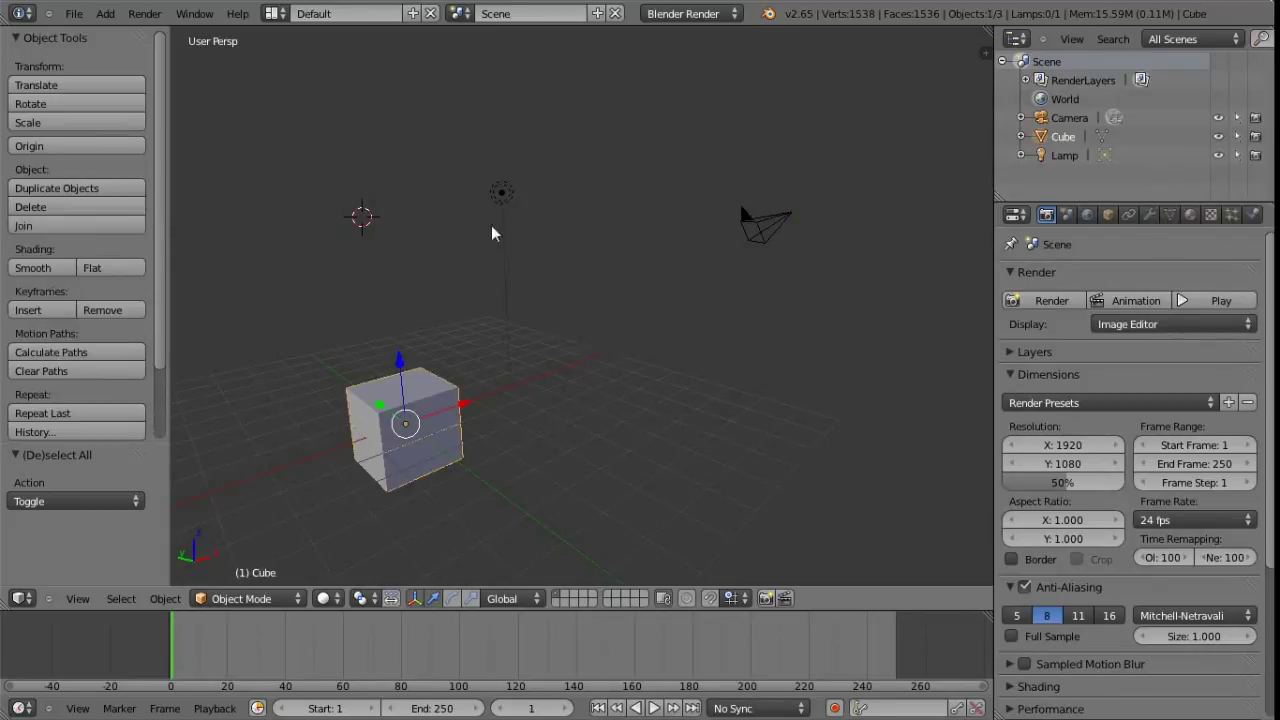
right_click(502, 196)
right_click(744, 232)
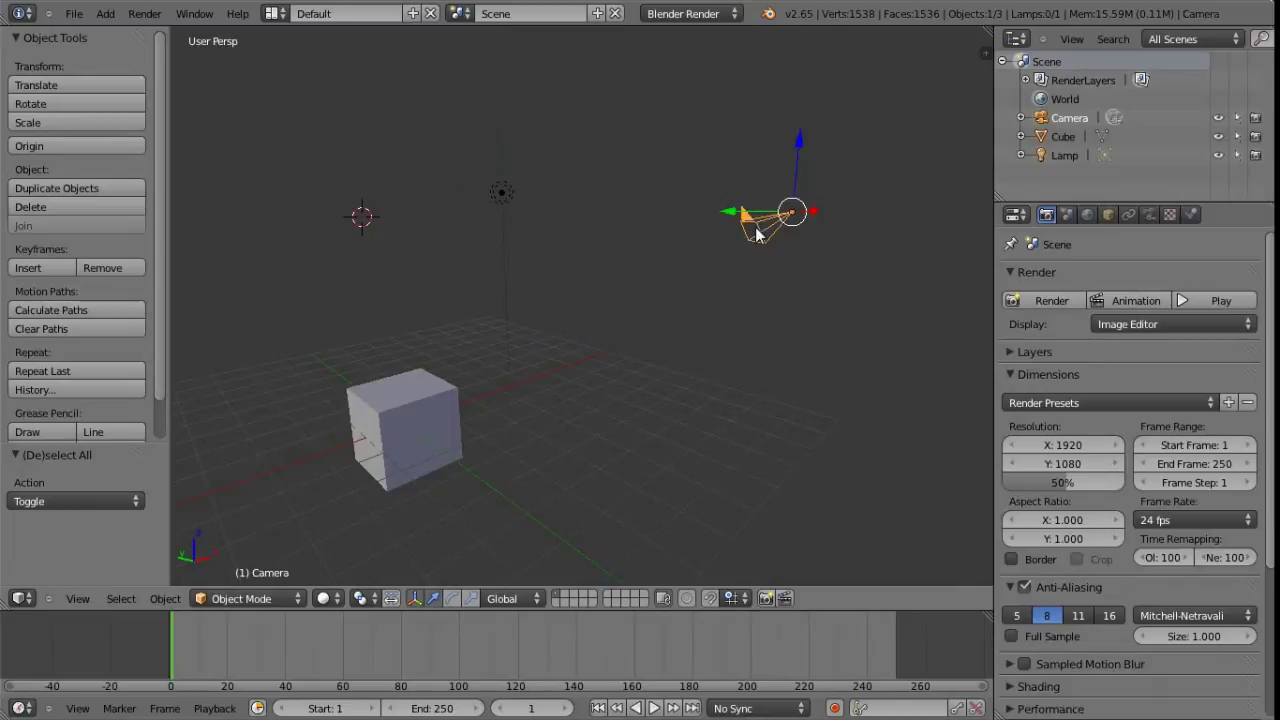
right_click(440, 400)
right_click(505, 202)
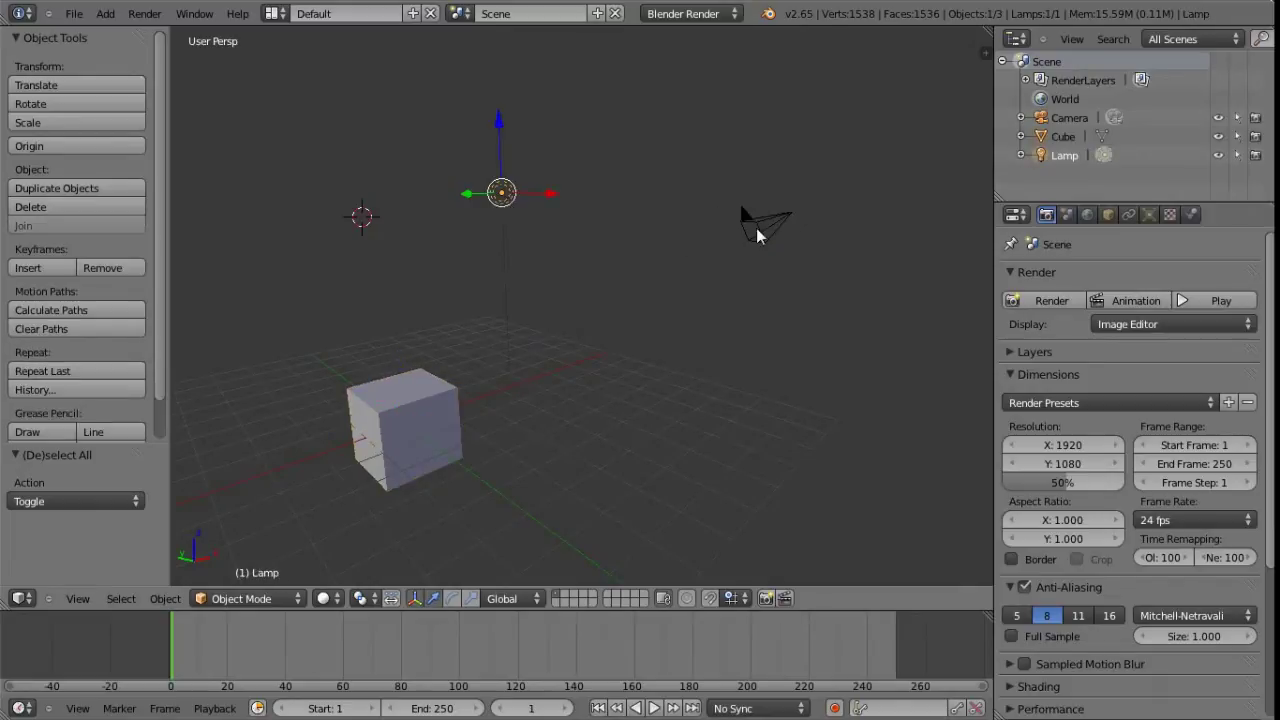
right_click(756, 230)
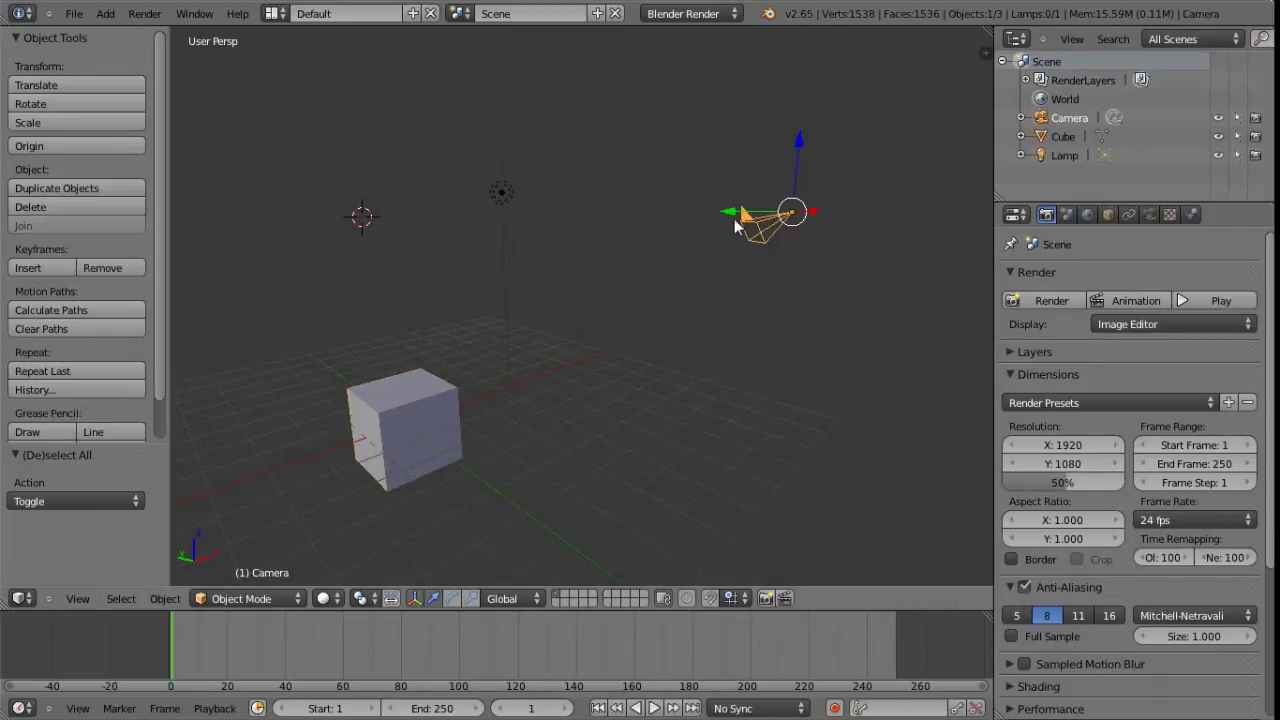
right_click(503, 195)
right_click(397, 434)
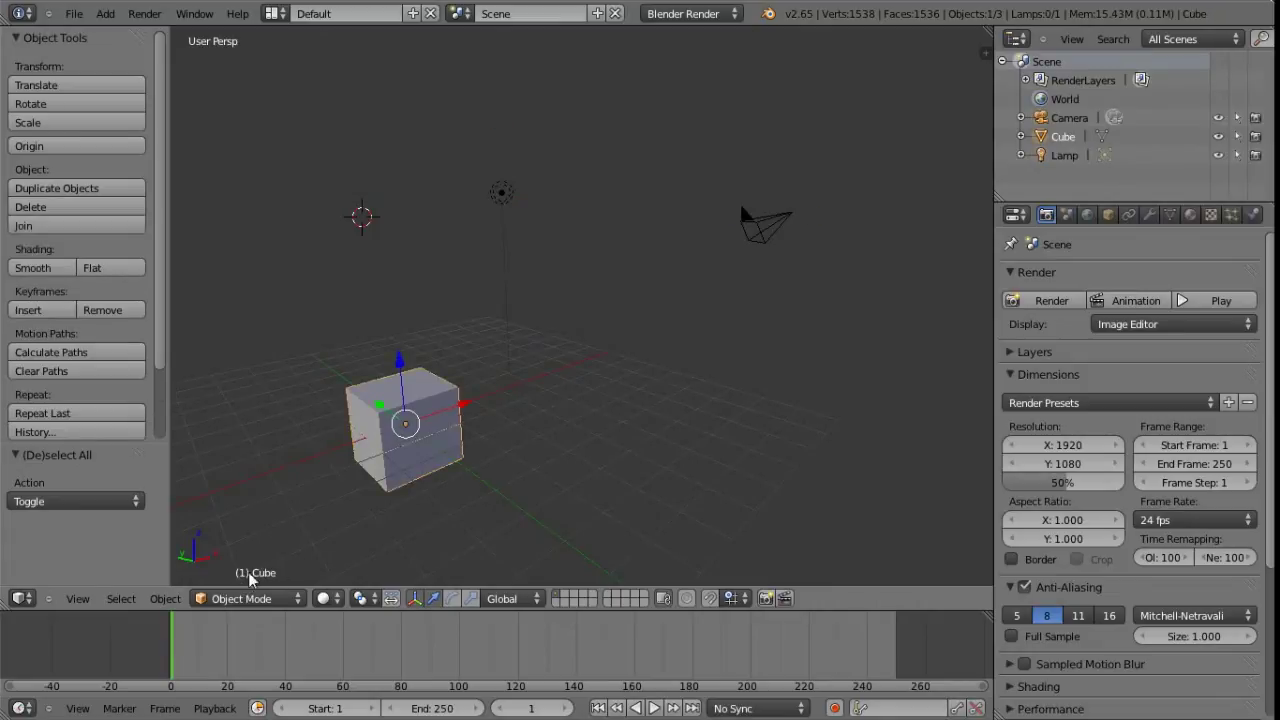
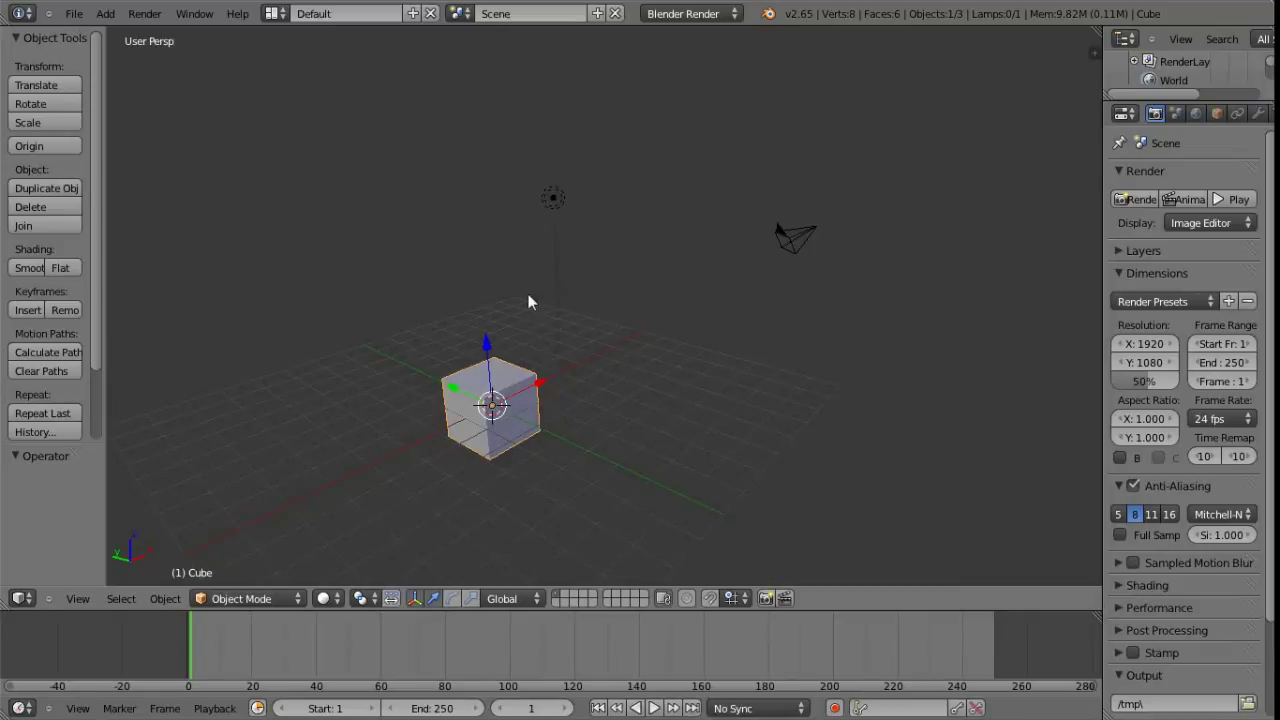
Step: Select the lamp and move it freely by about X 0.47, Y -0.25 and Z 0.60
right_click(793, 243)
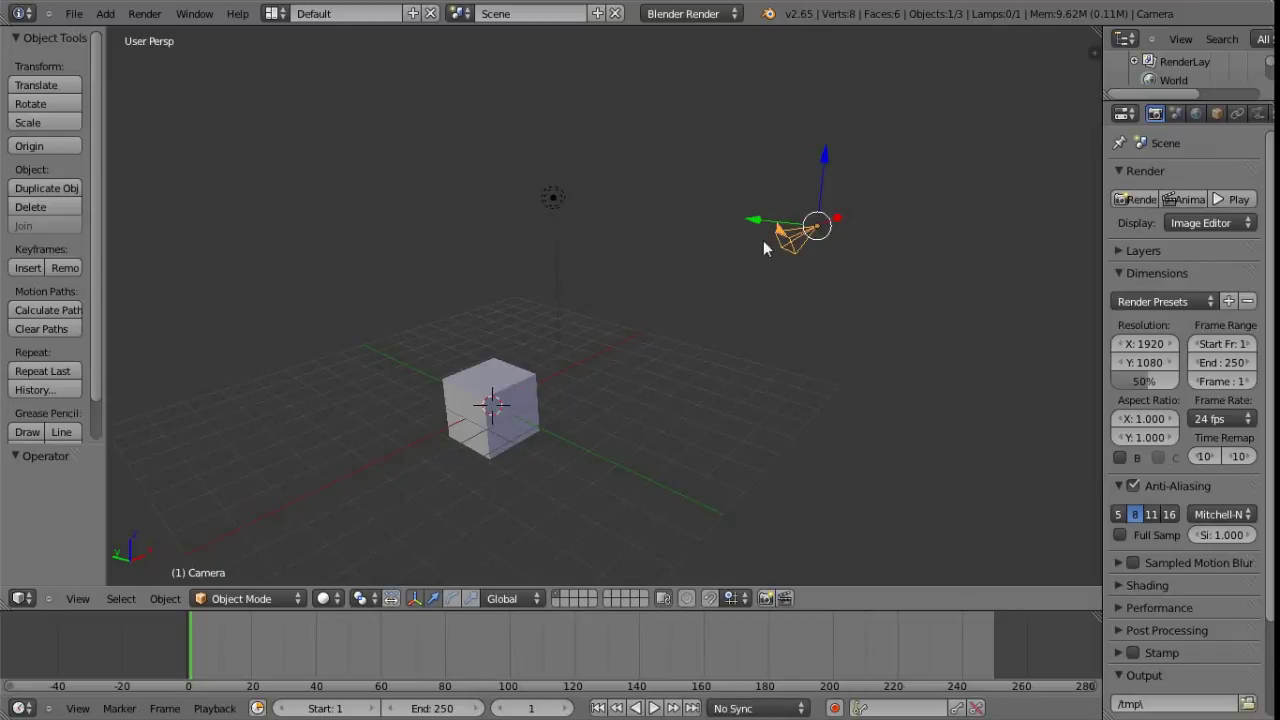
right_click(554, 200)
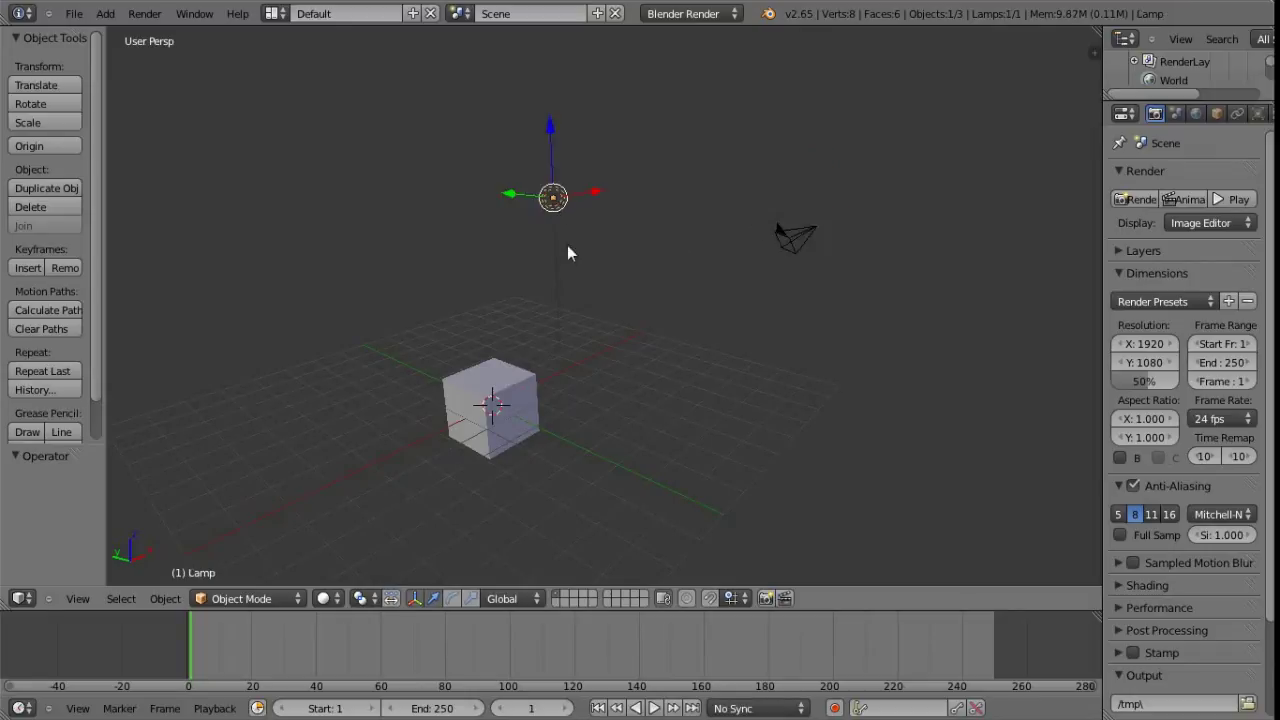
key("g")
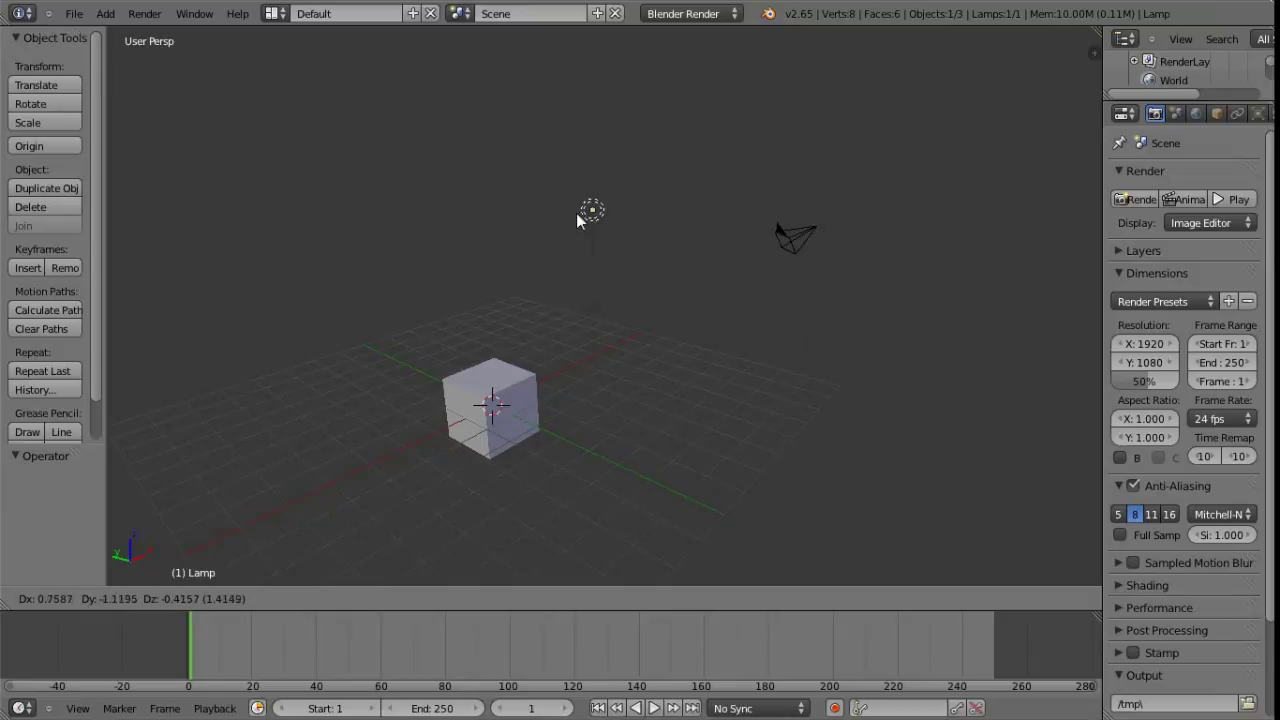
left_click(551, 182)
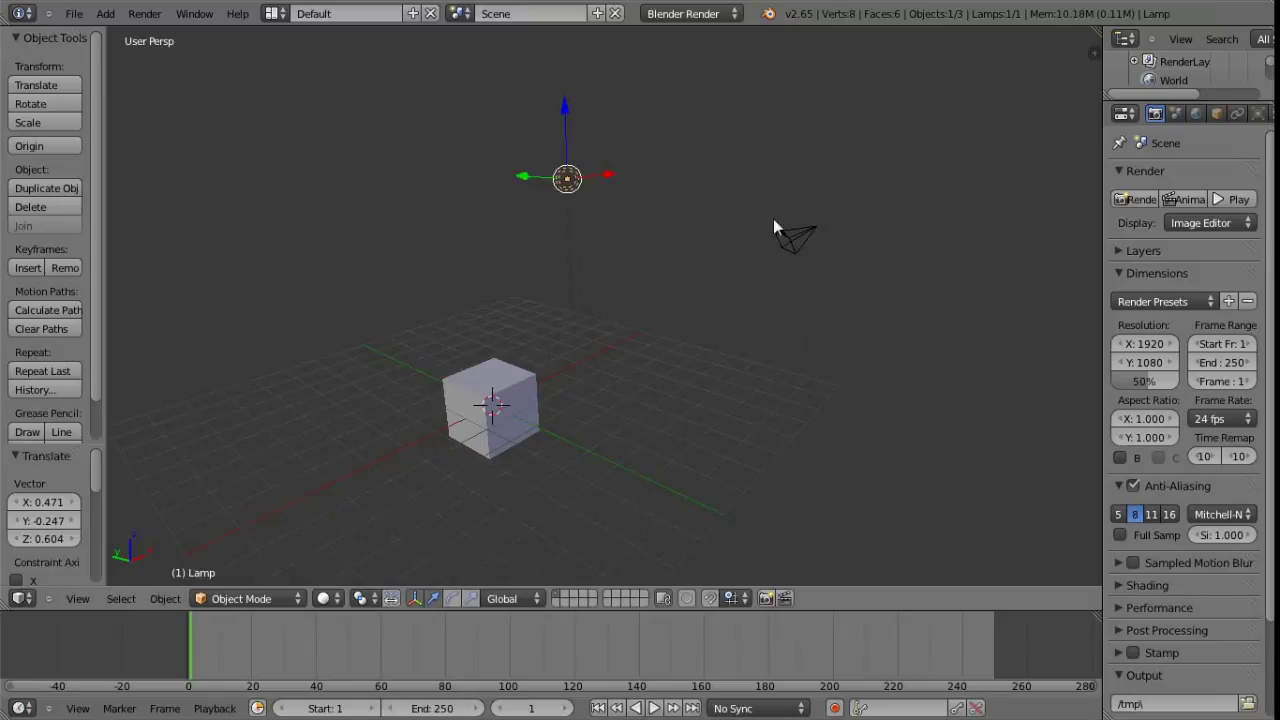
Step: Select the camera and move it freely to several different positions in the viewport
right_click_drag(792, 239, 870, 265)
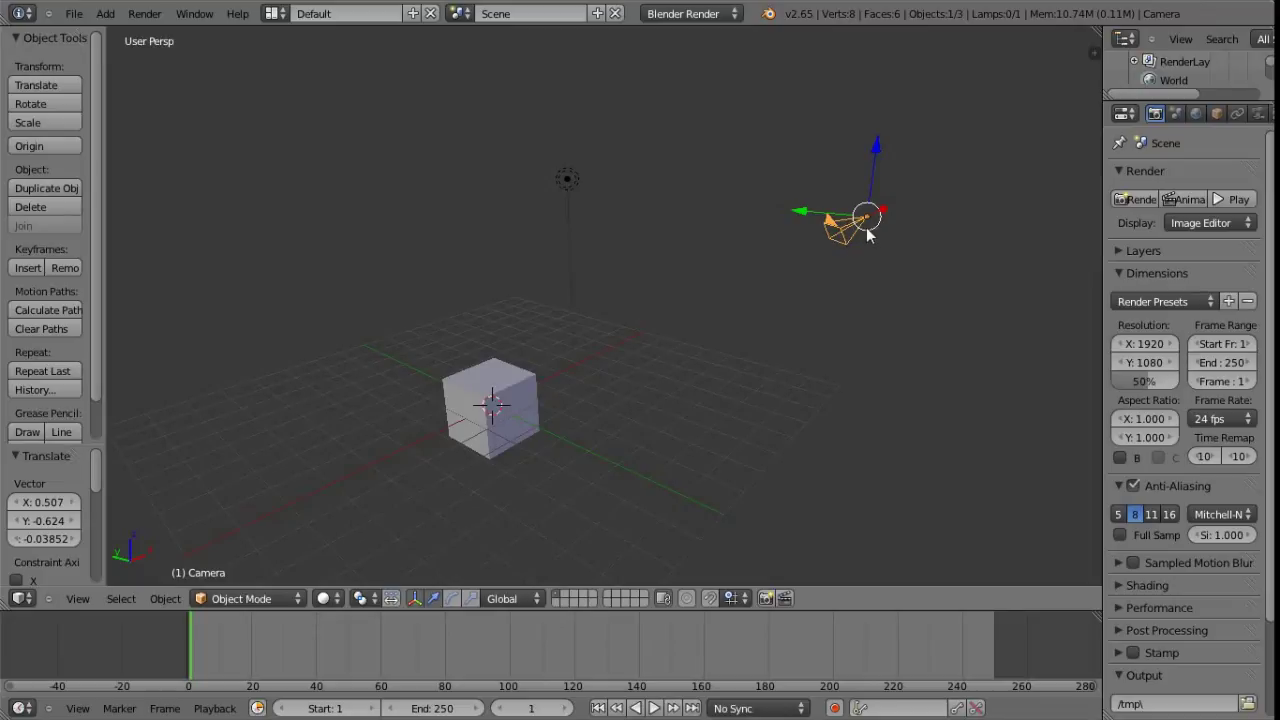
key("g")
left_click(823, 209)
key("g")
left_click(666, 195)
key("g")
left_click(782, 177)
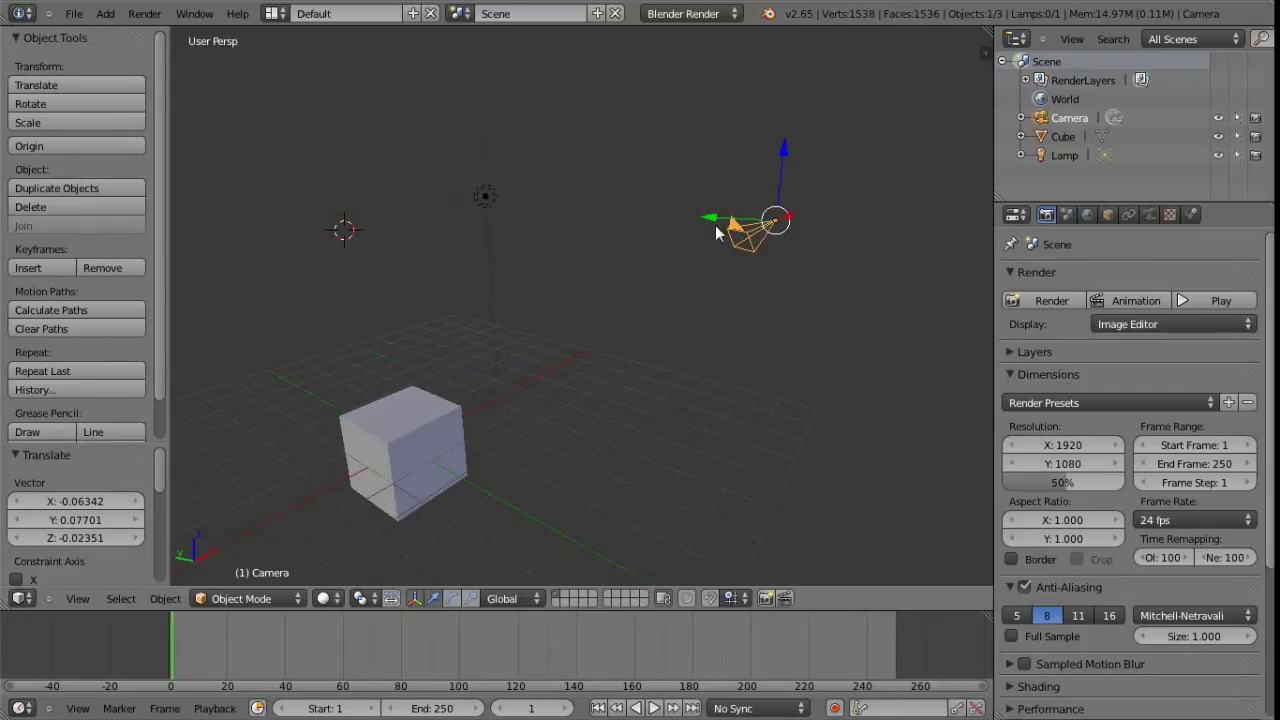
Step: Select the cube and enter Edit Mode to work on its mesh
mouse_move(641, 383)
middle_mouse_down()
mouse_move(683, 337)
mouse_move(465, 414)
mouse_move(601, 330)
mouse_move(591, 391)
mouse_move(534, 391)
mouse_move(559, 384)
middle_mouse_up()
right_click(549, 329)
scroll(537, 390, "up", 2)
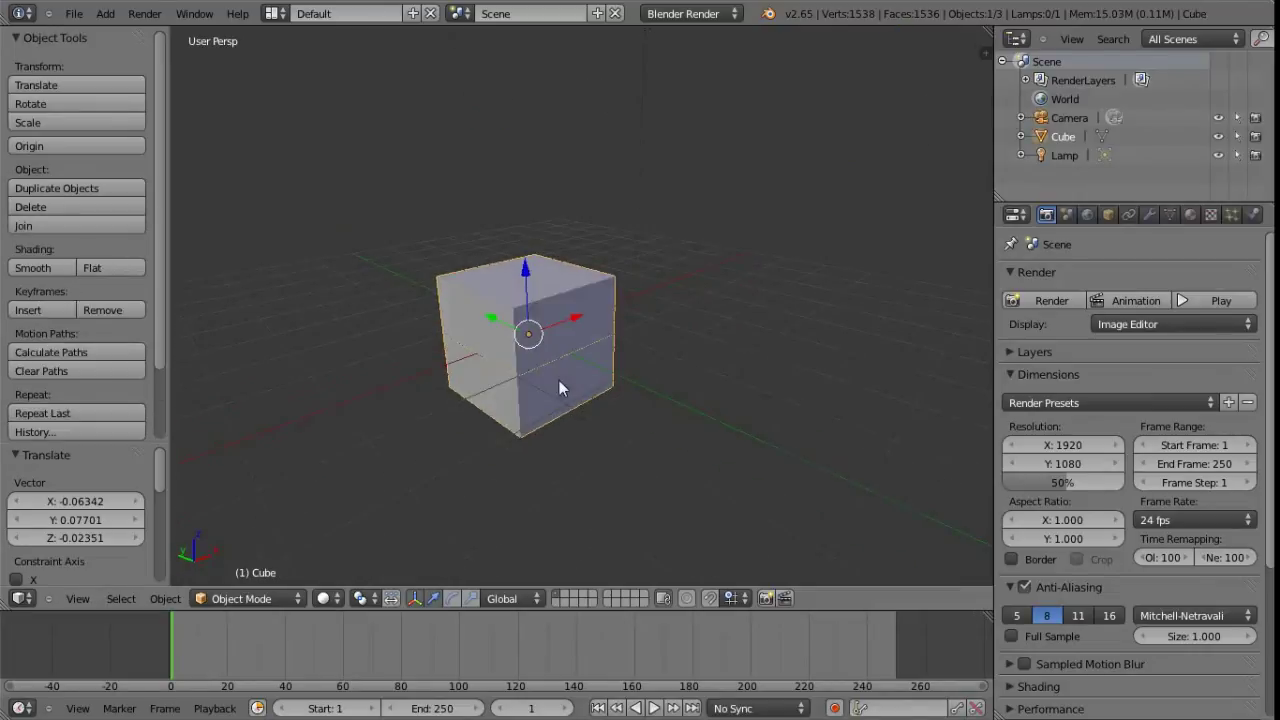
key("Tab")
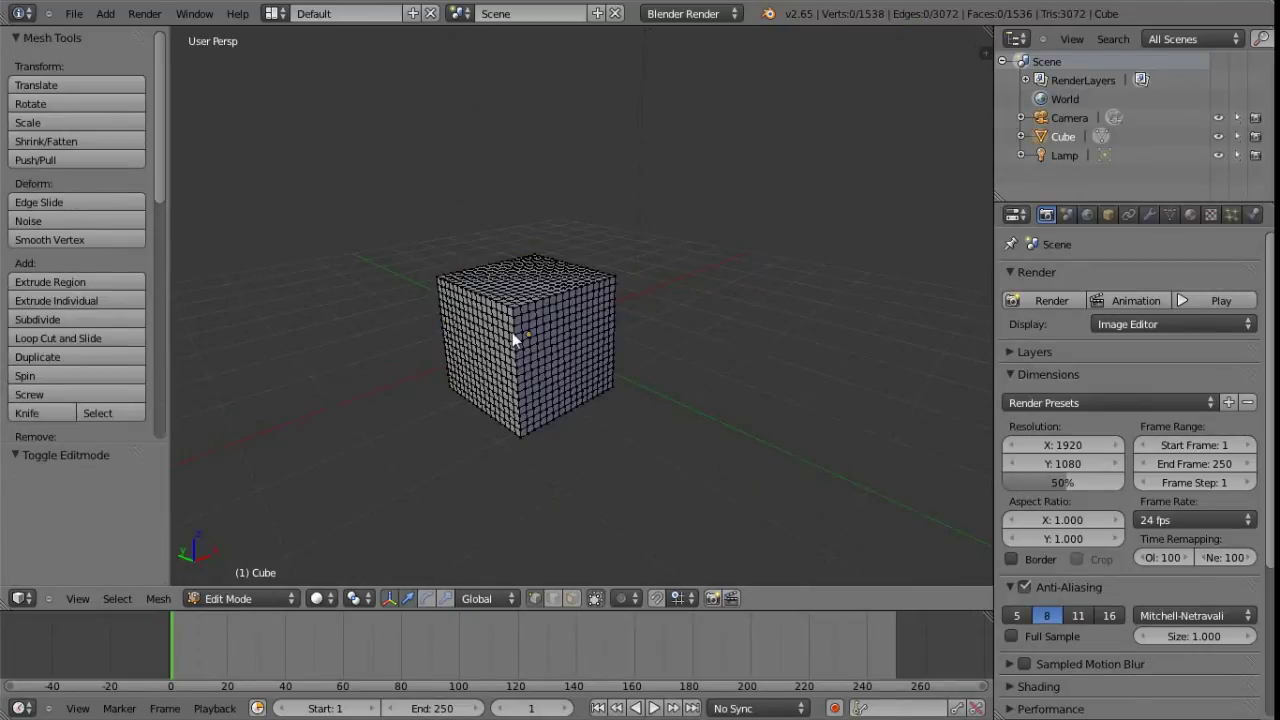
scroll(537, 378, "up", 2)
scroll(540, 370, "up", 3)
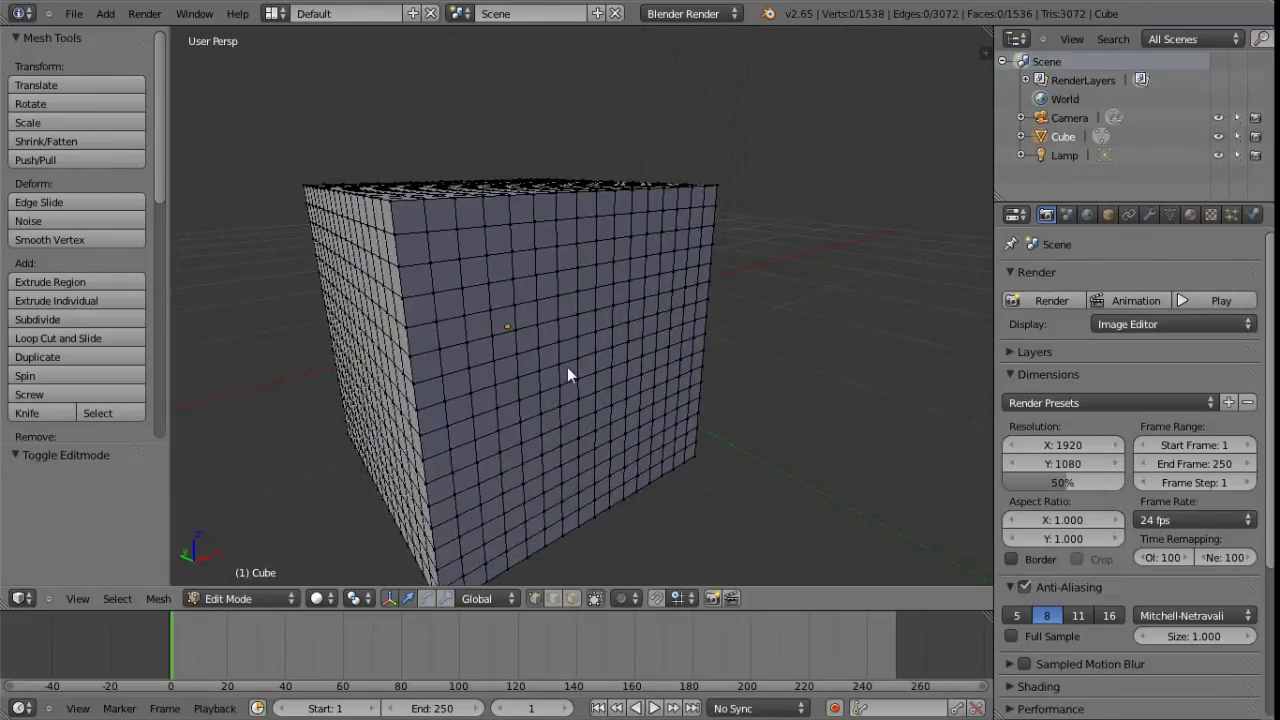
Step: Select two neighbouring vertices near the middle of the cube's front face
right_click(560, 363)
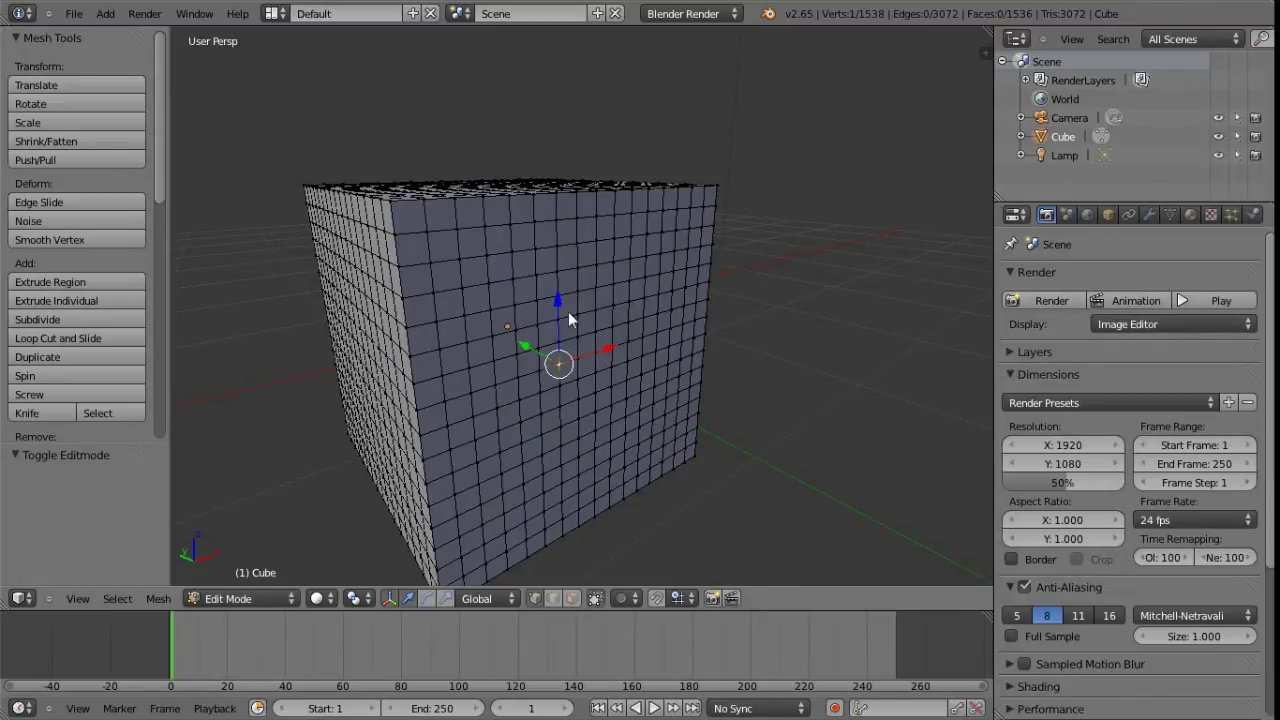
scroll(545, 330, "up", 5)
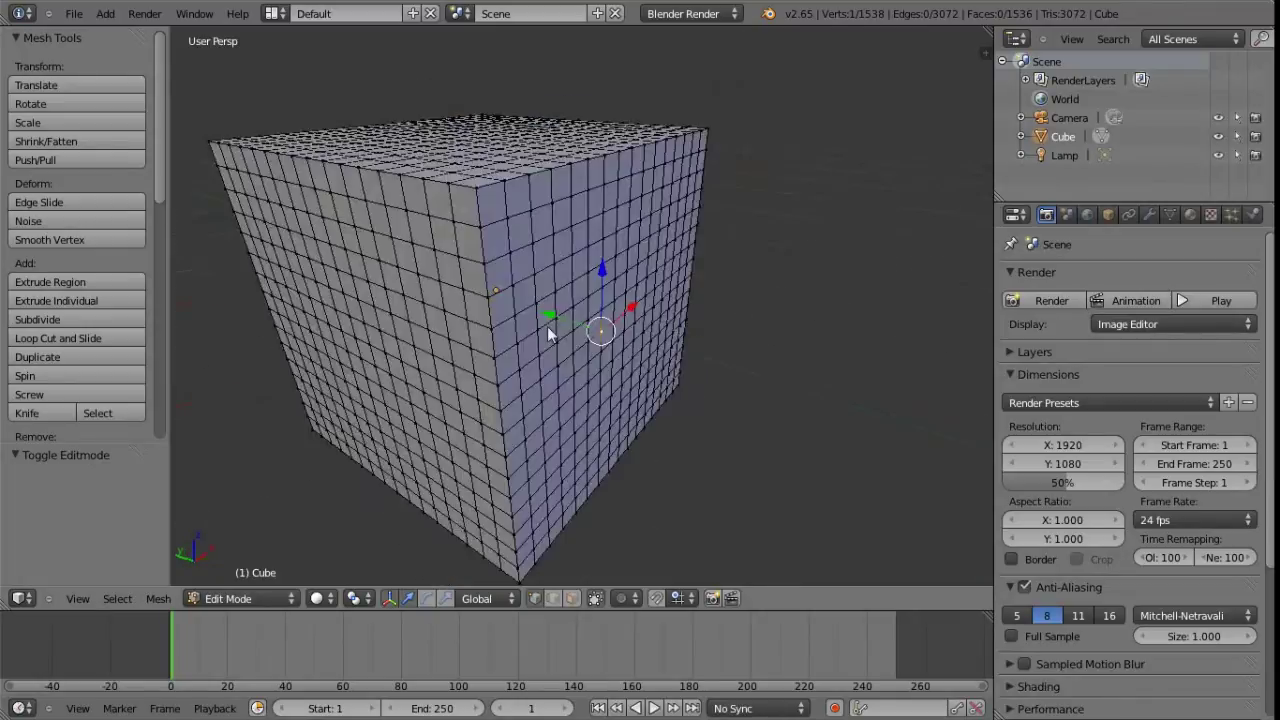
middle_click_drag(530, 340, 545, 370)
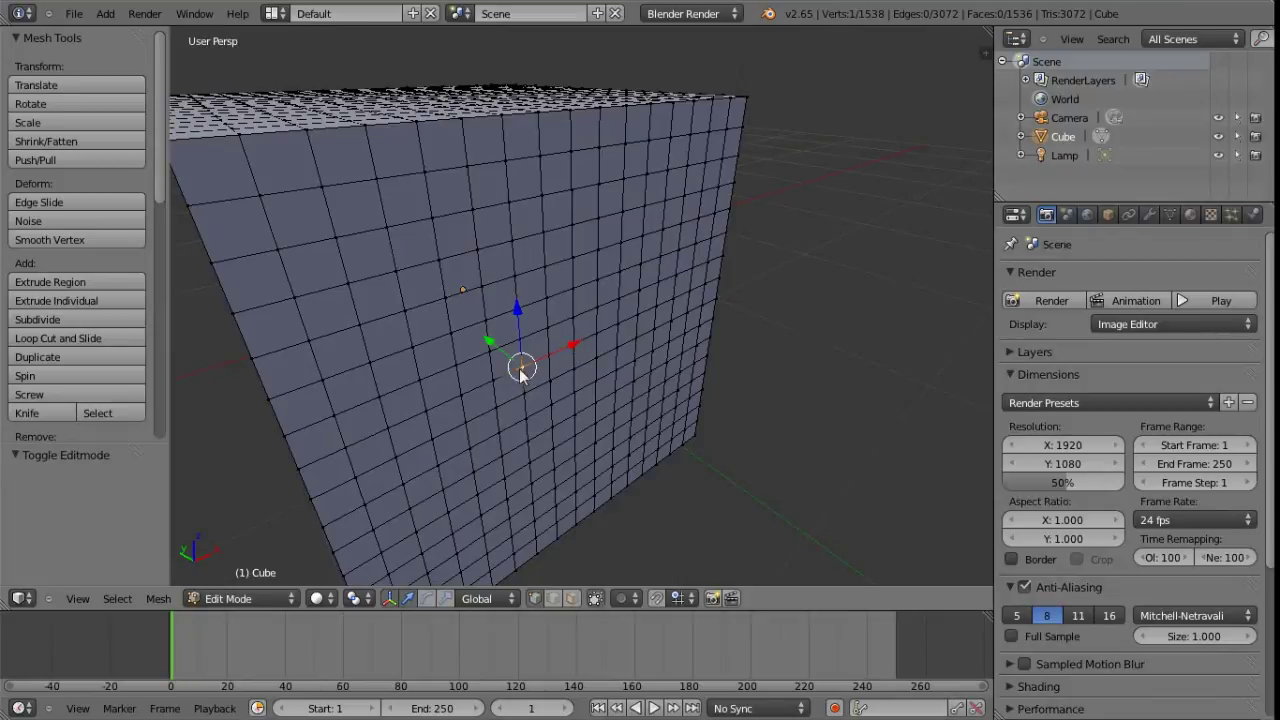
right_click(575, 342, "shift")
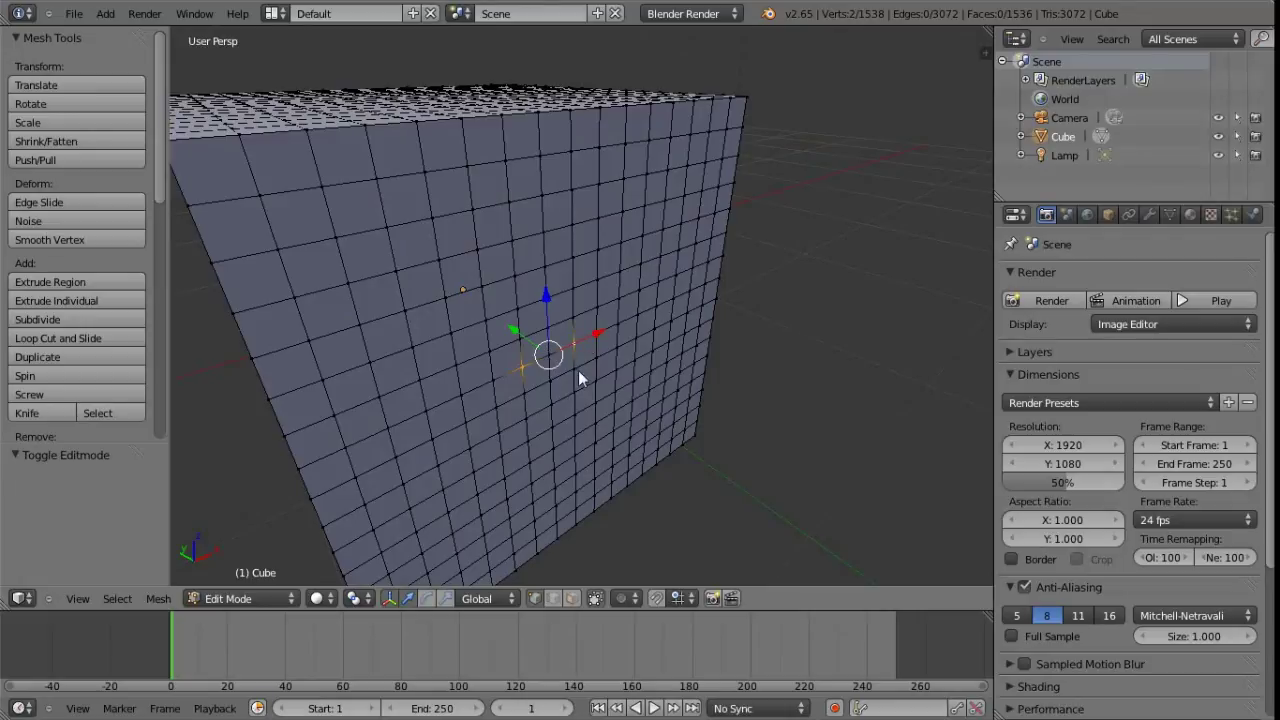
Step: Toggle the 3D manipulator off and back on repeatedly, leaving it shown on the selected vertices
key("ctrl+space")
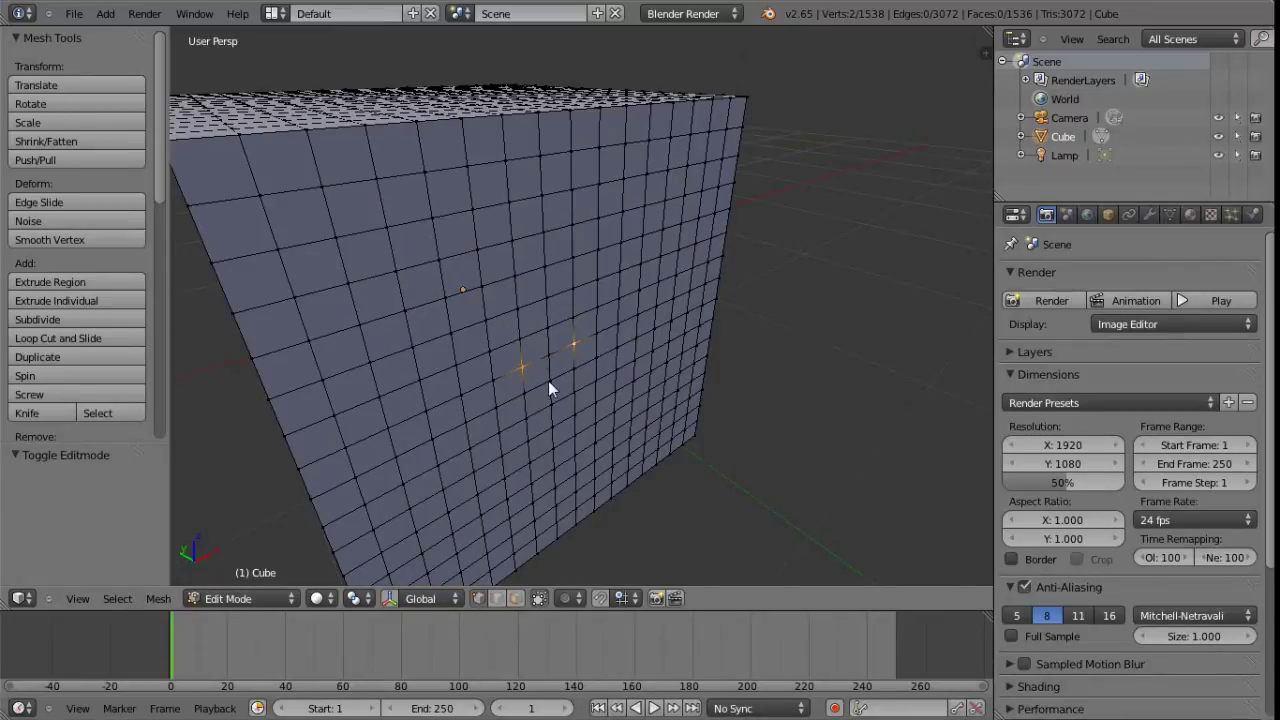
key("ctrl+space")
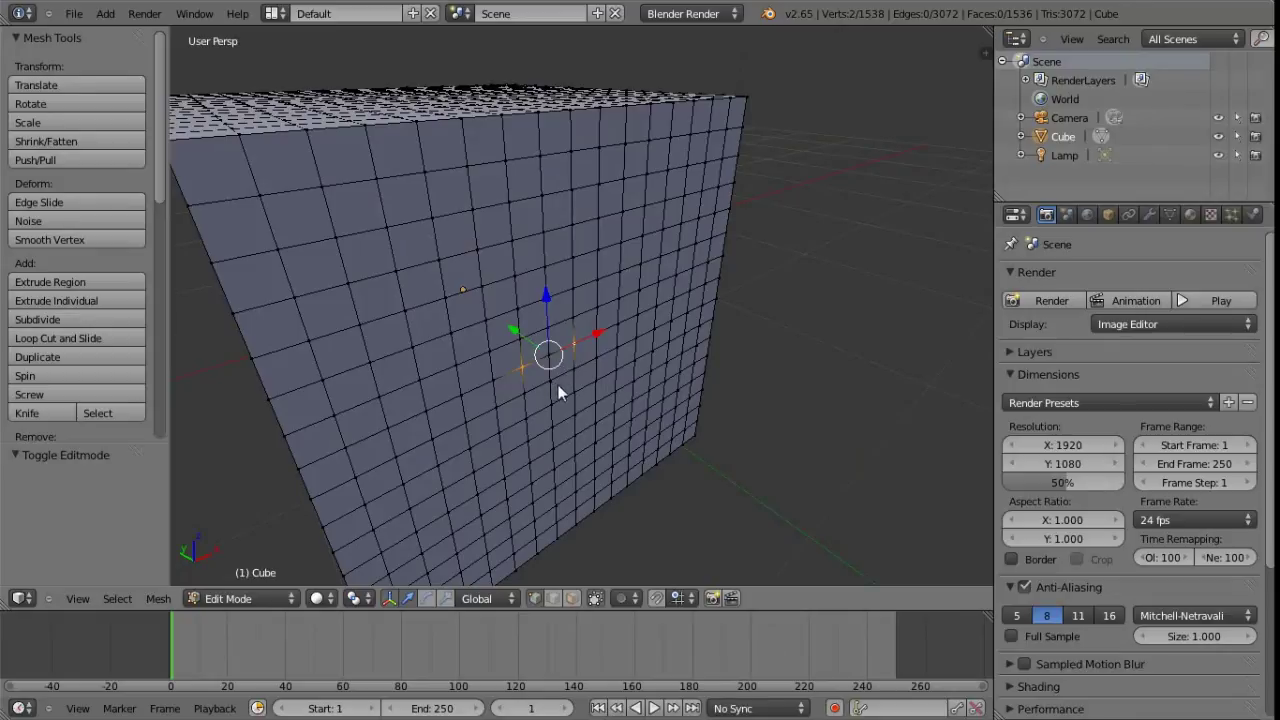
left_click(387, 601)
left_click(387, 601)
left_click(387, 601)
left_click(387, 601)
Step: Return the cube to Object Mode with the lamp and camera back in view
middle_click_drag(527, 372, 553, 407)
scroll(573, 383, "down", 3)
scroll(583, 409, "down", 3)
key("Tab")
scroll(566, 391, "down", 2)
scroll(566, 393, "down", 2)
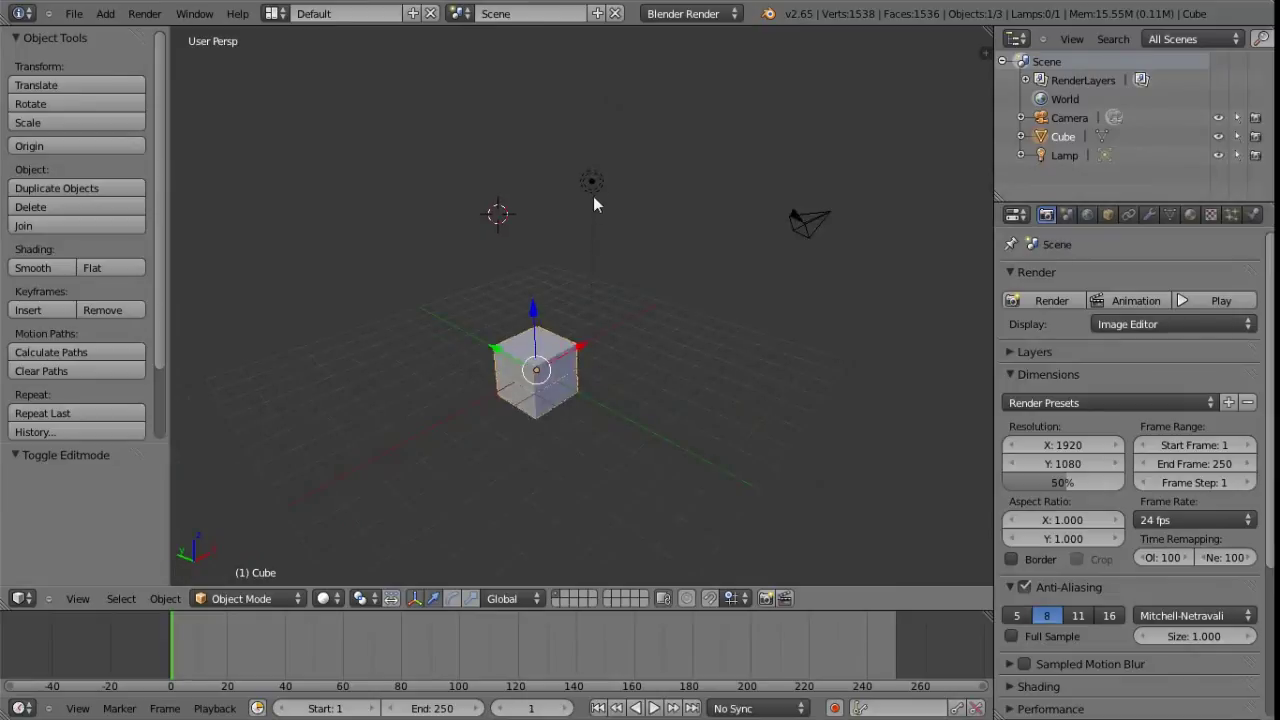
Step: Select the lamp, camera and cube one after another, ending with the camera selected
right_click(592, 192)
right_click(808, 222)
right_click(548, 360)
right_click(591, 186)
right_click(803, 226)
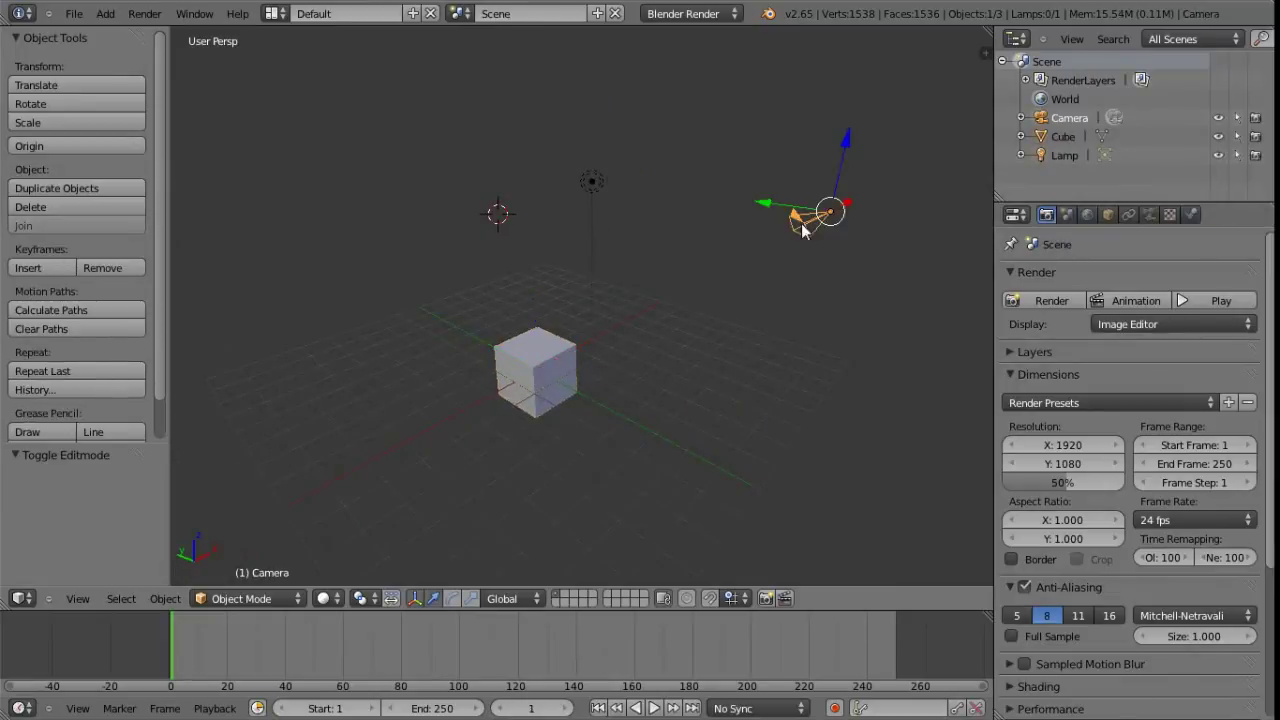
Step: Select the cube in the viewport, and pick the lamp and the camera by name from the scene's object list
right_click(550, 372)
middle_click_drag(564, 420, 574, 366)
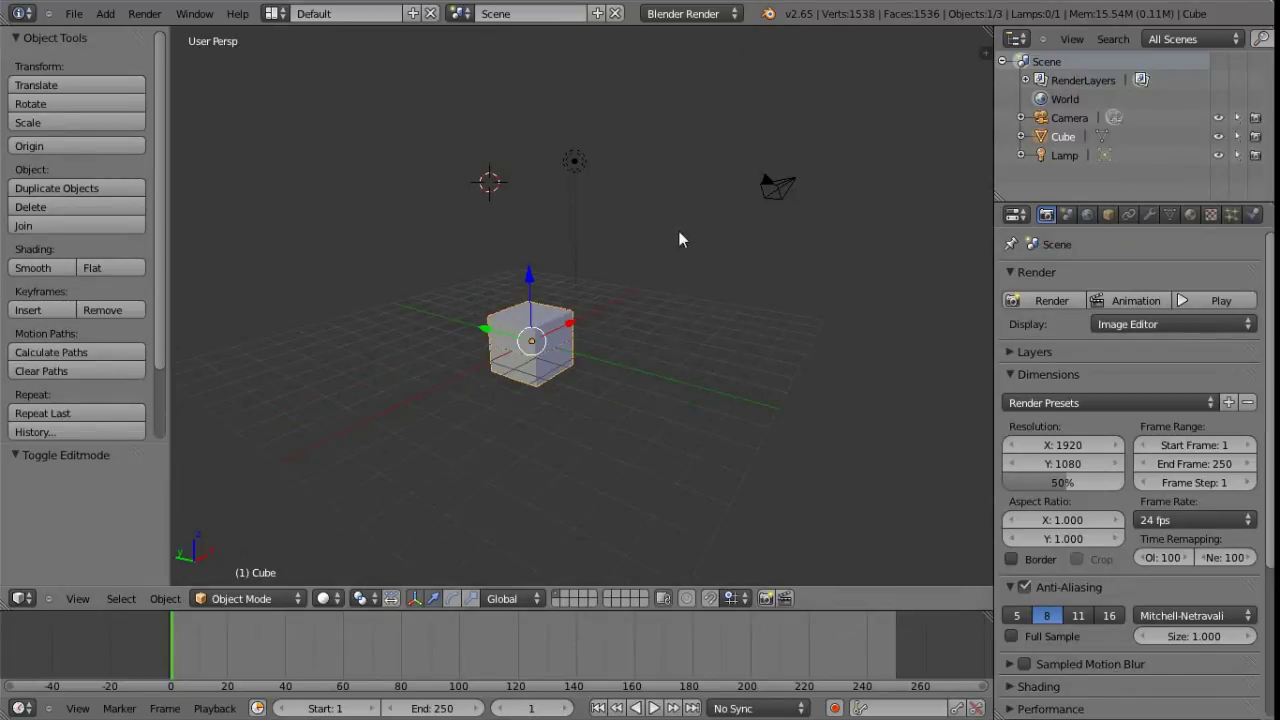
middle_click_drag(600, 326, 560, 326)
left_click(1064, 152)
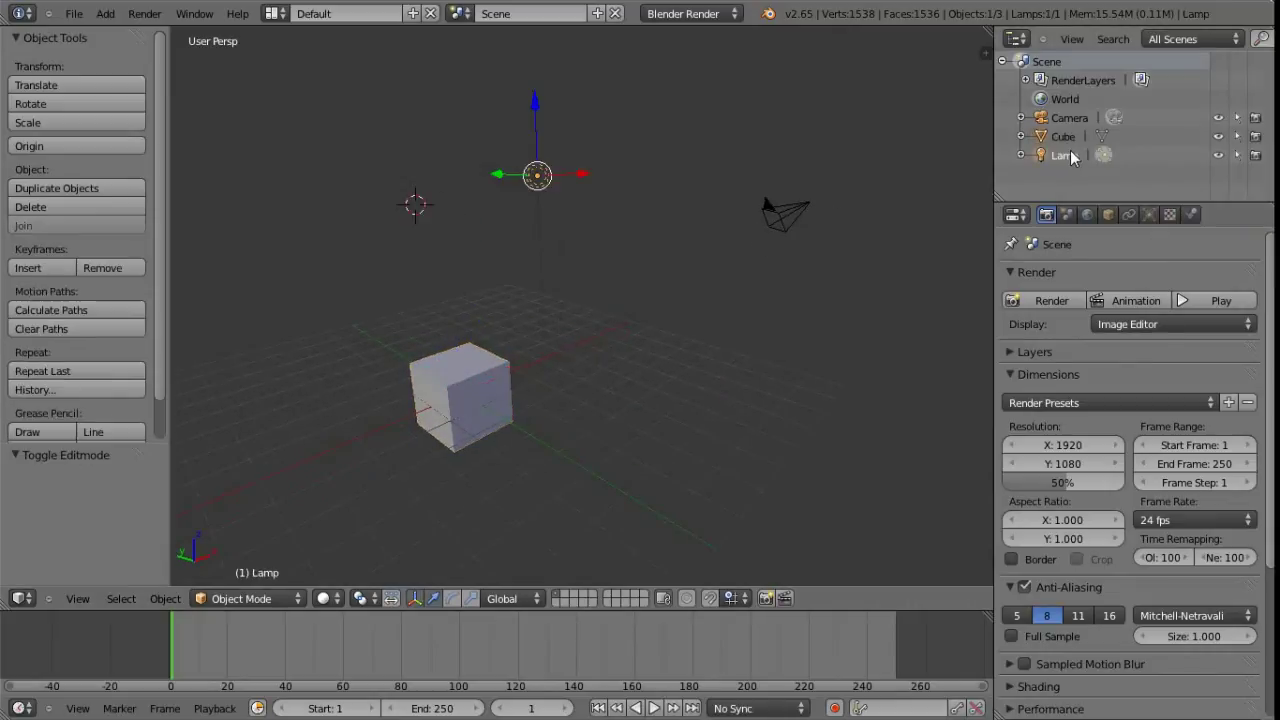
left_click(1069, 118)
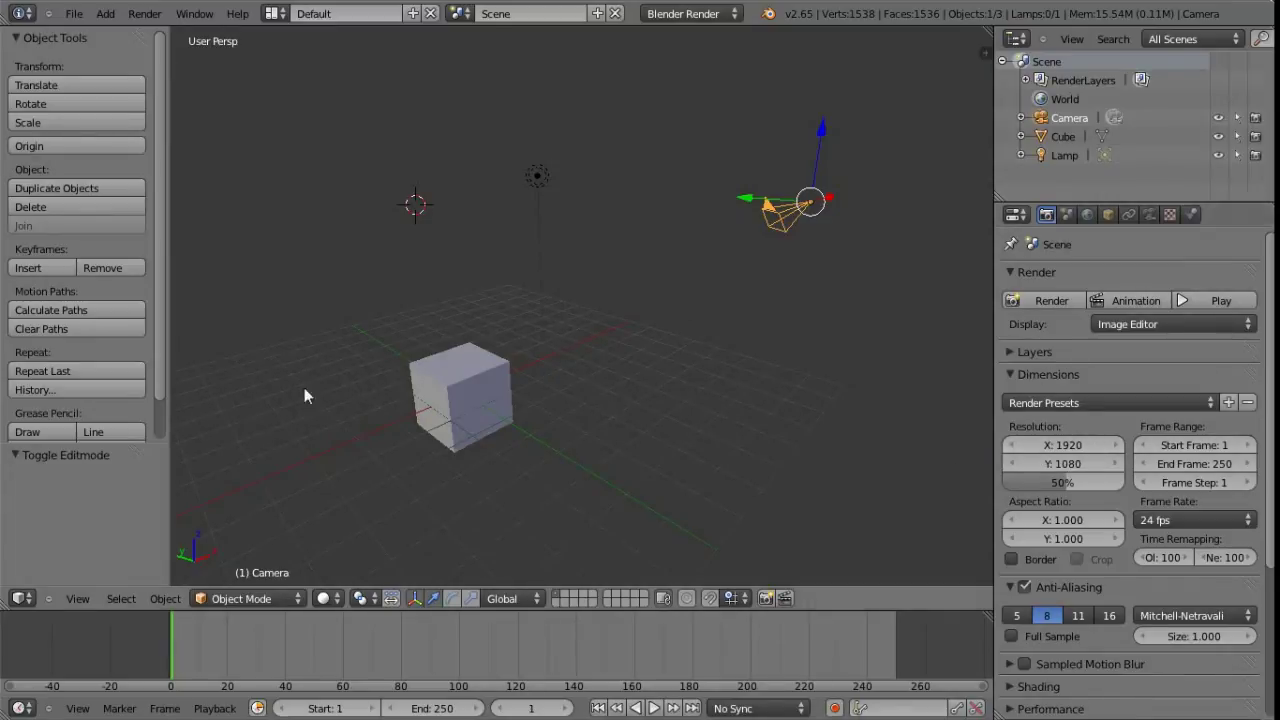
Step: Select the cube, lamp and camera in the viewport one after another, returning through the lamp to finish on the cube
scroll(150, 200, "down", 2)
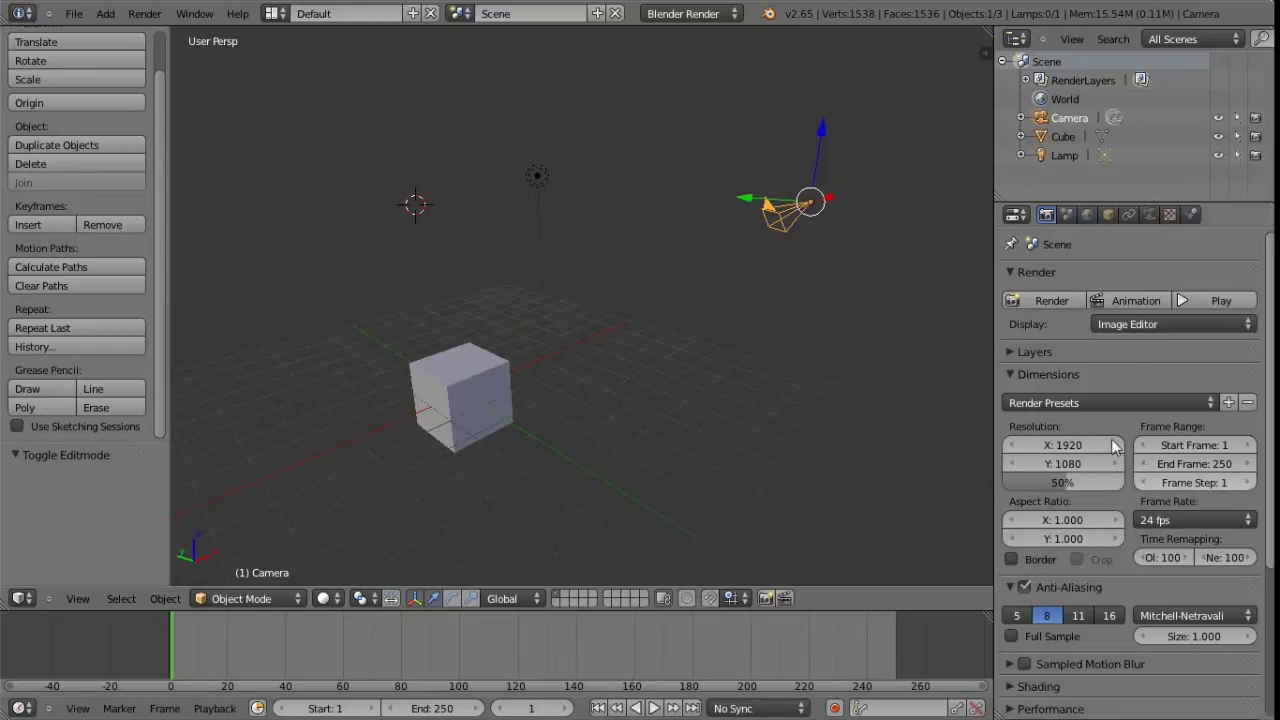
middle_click_drag(470, 320, 557, 330)
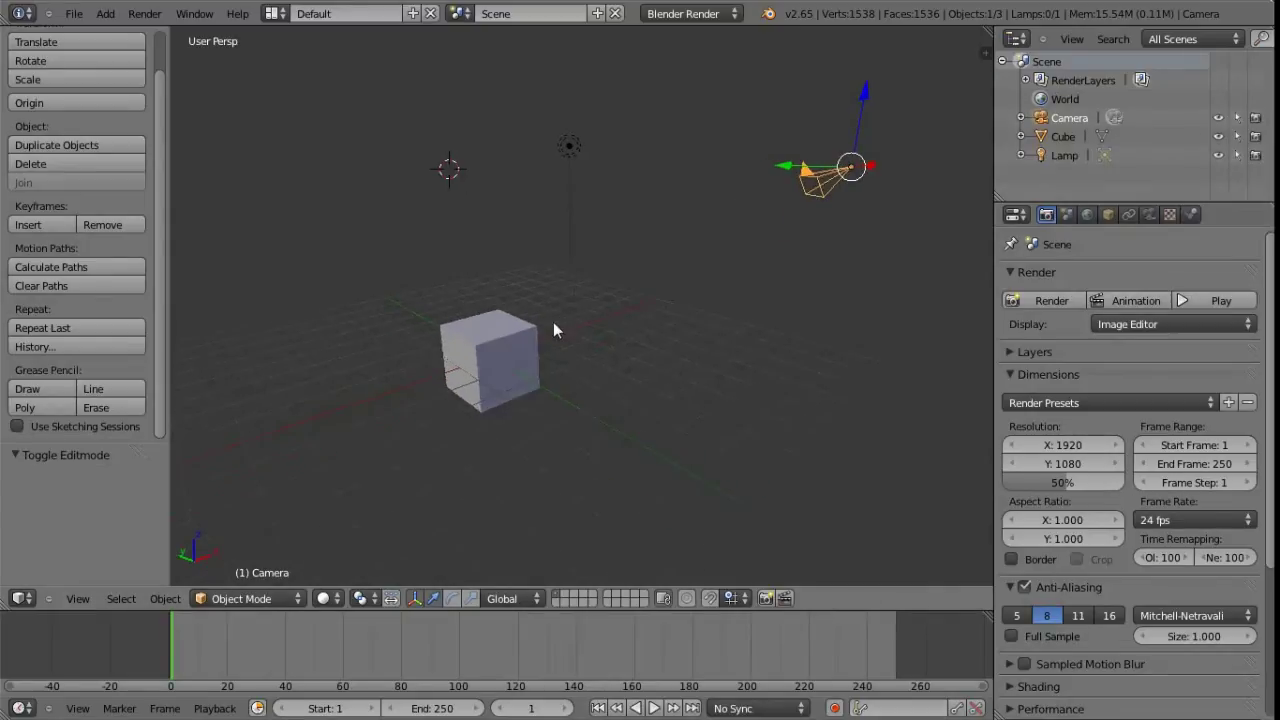
middle_click_drag(620, 410, 557, 425)
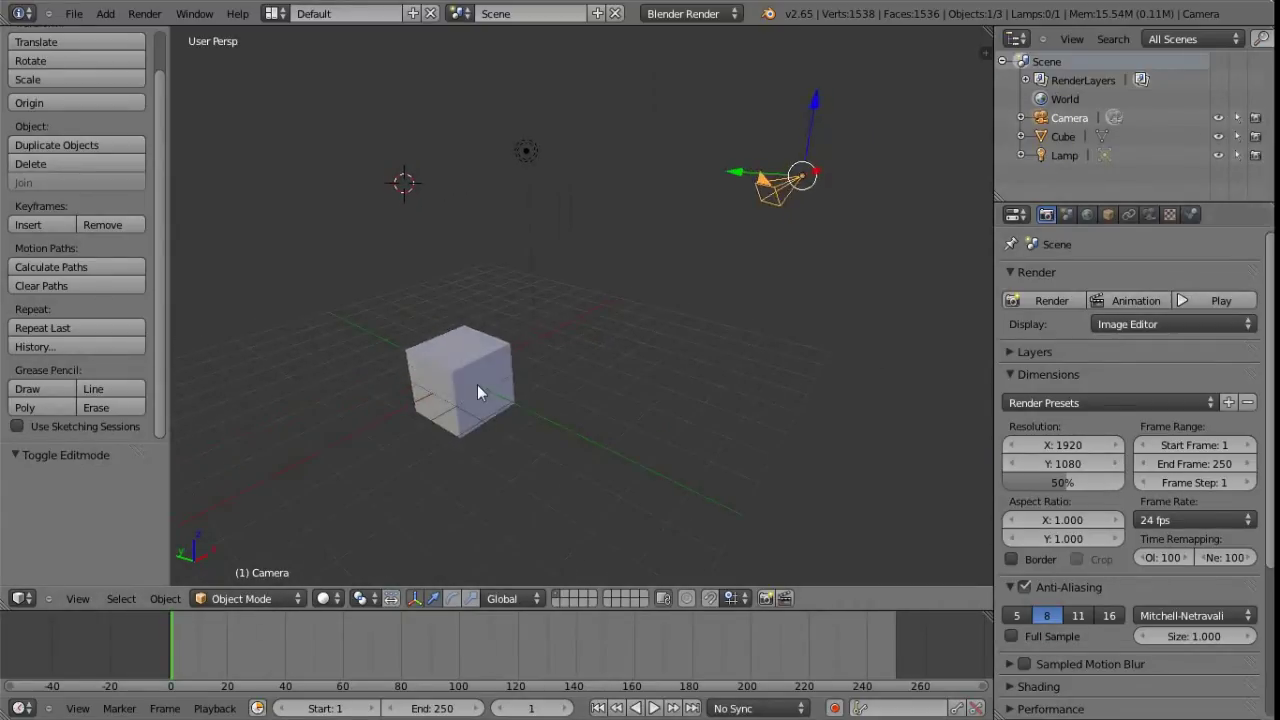
right_click(505, 395)
right_click(524, 155)
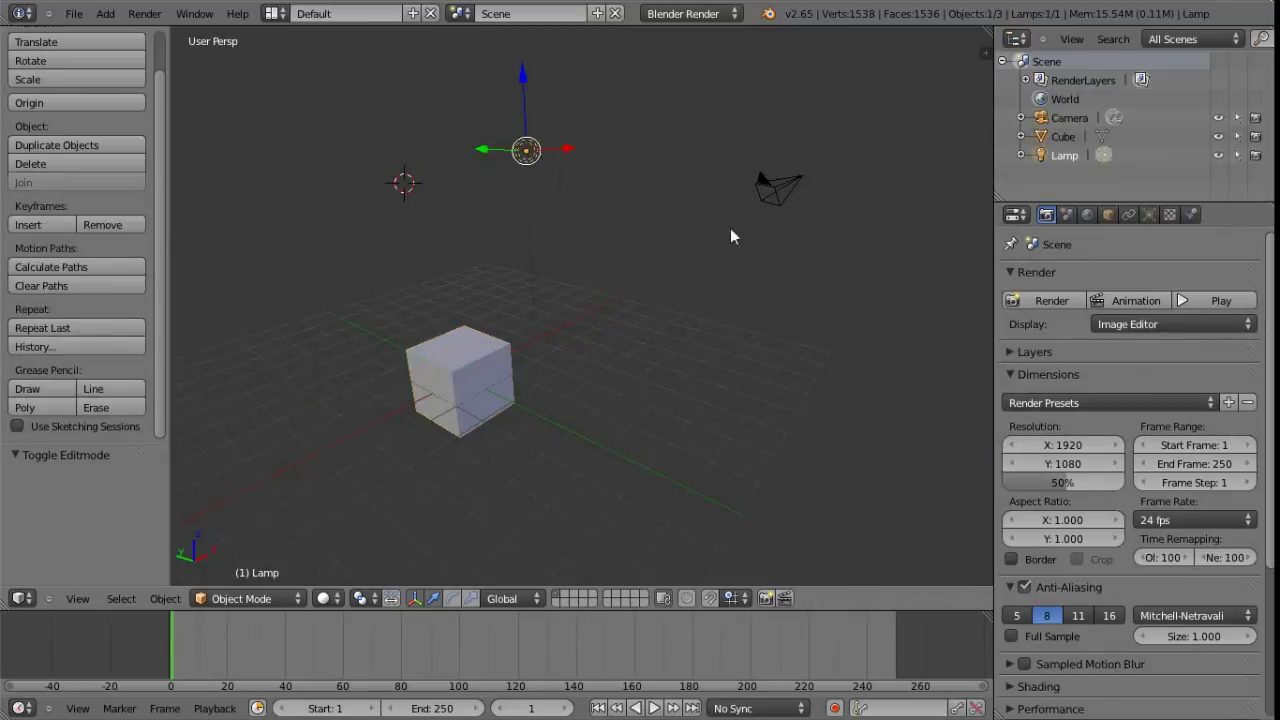
right_click(777, 195)
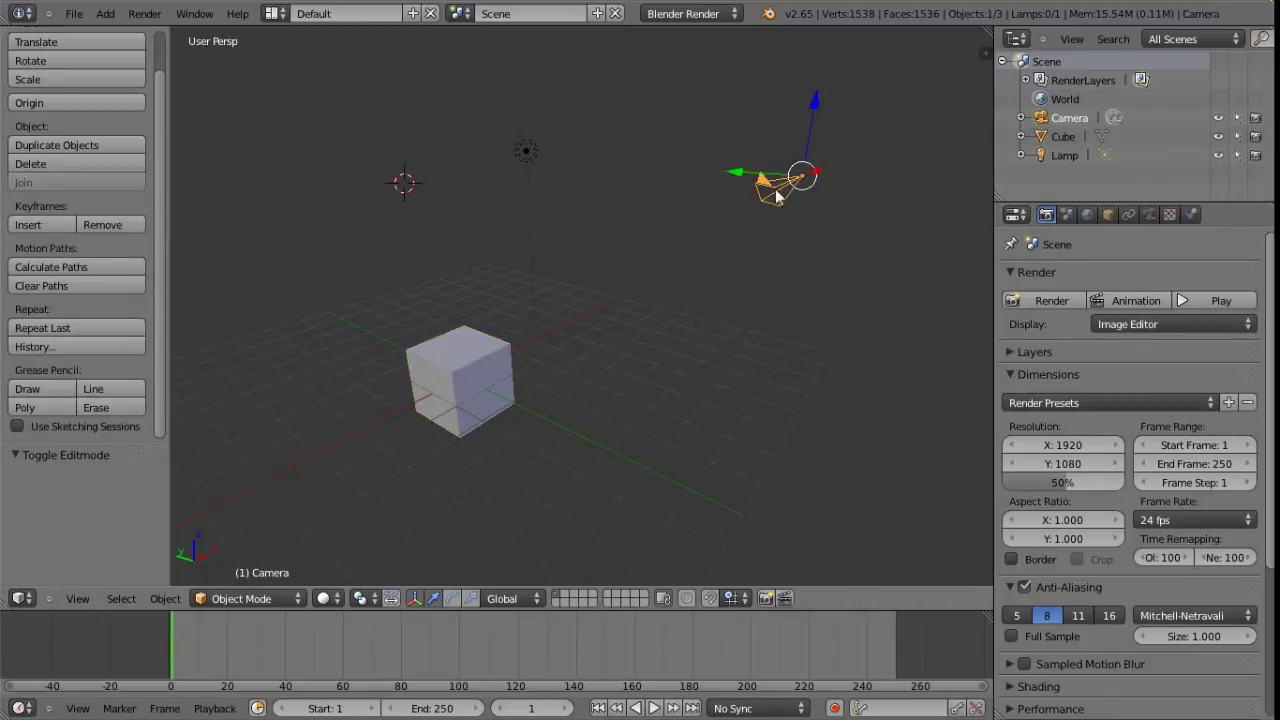
right_click(527, 153)
right_click(460, 375)
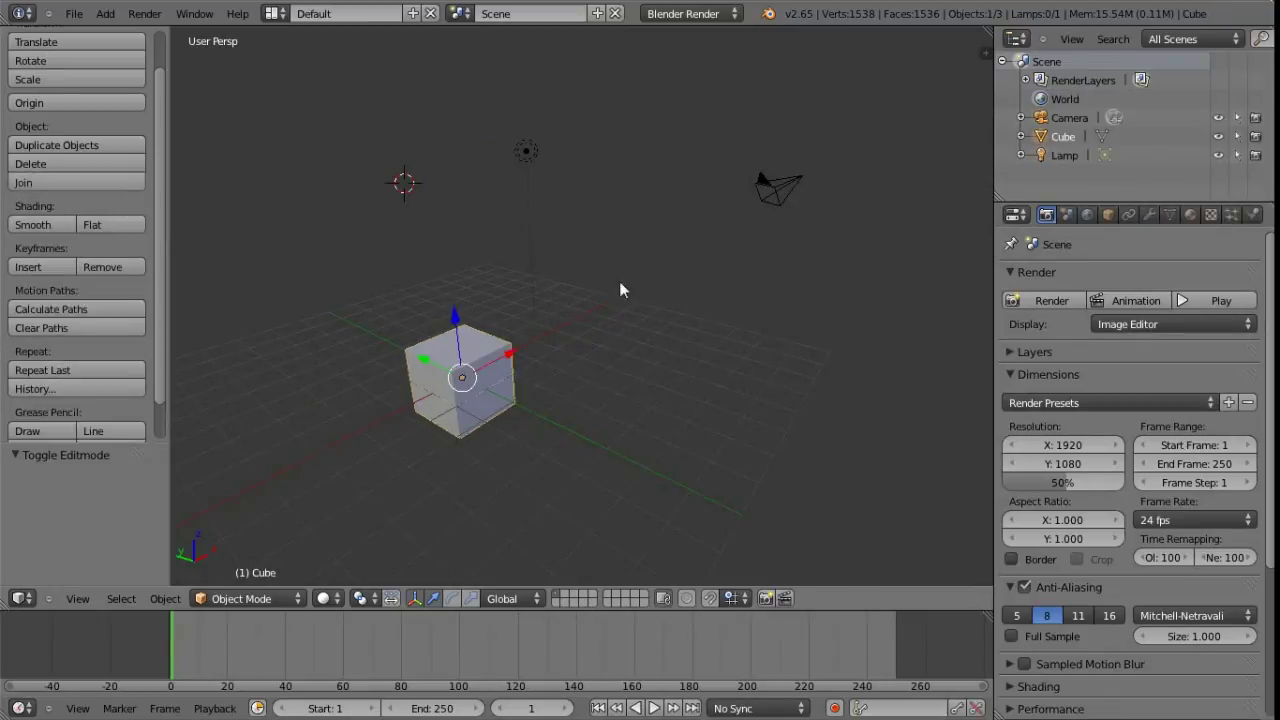
Step: Select the camera and try to move it freely with Grab, cancelling the move
right_click(777, 193)
key("g")
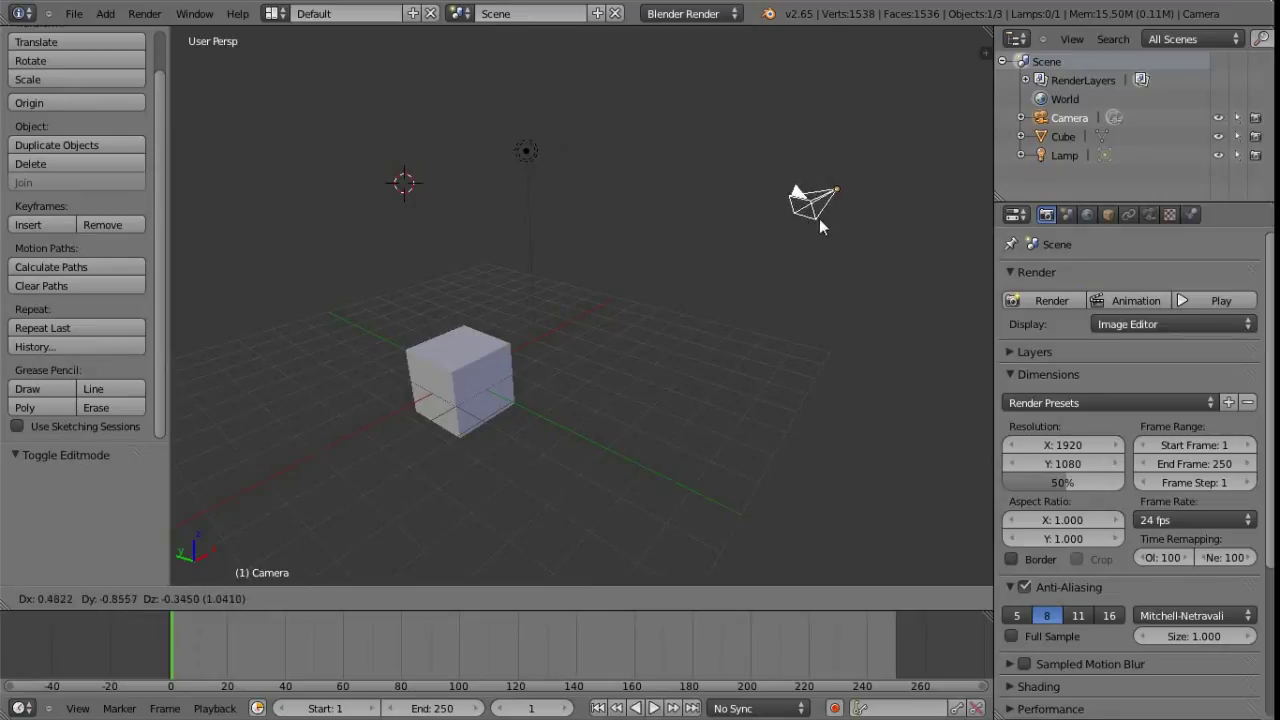
key("Escape")
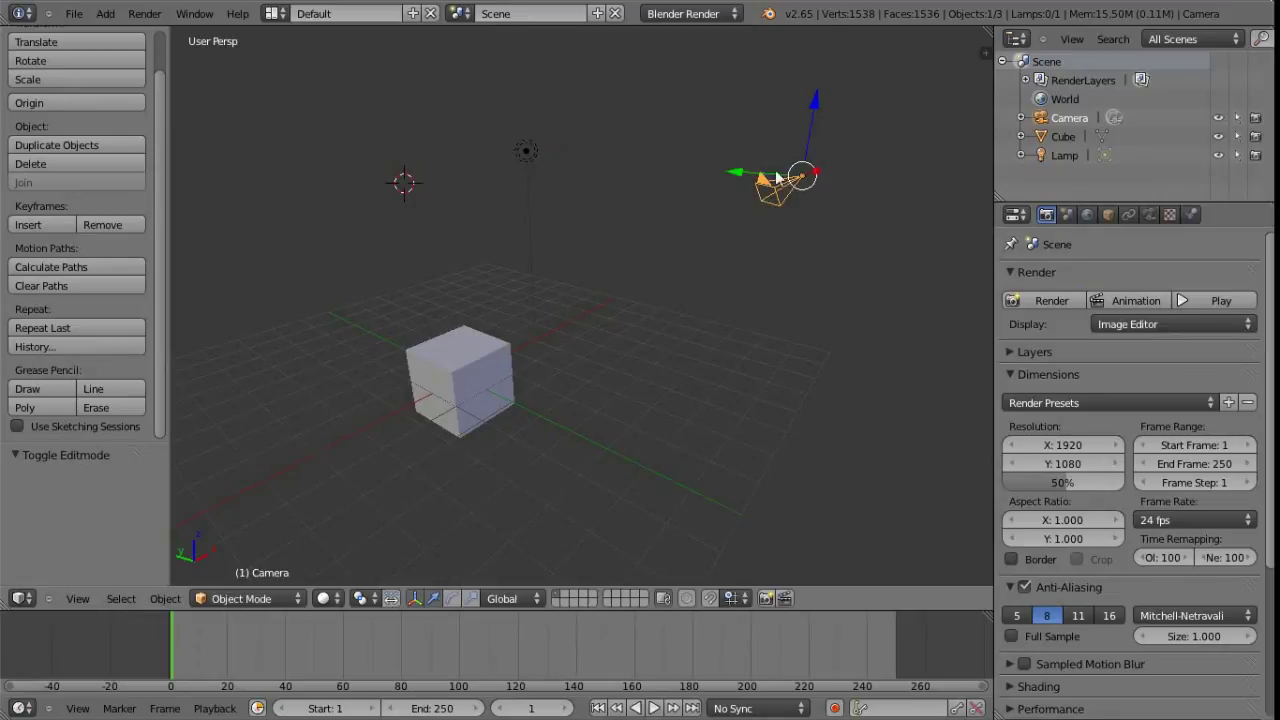
middle_click_drag(478, 424, 887, 120)
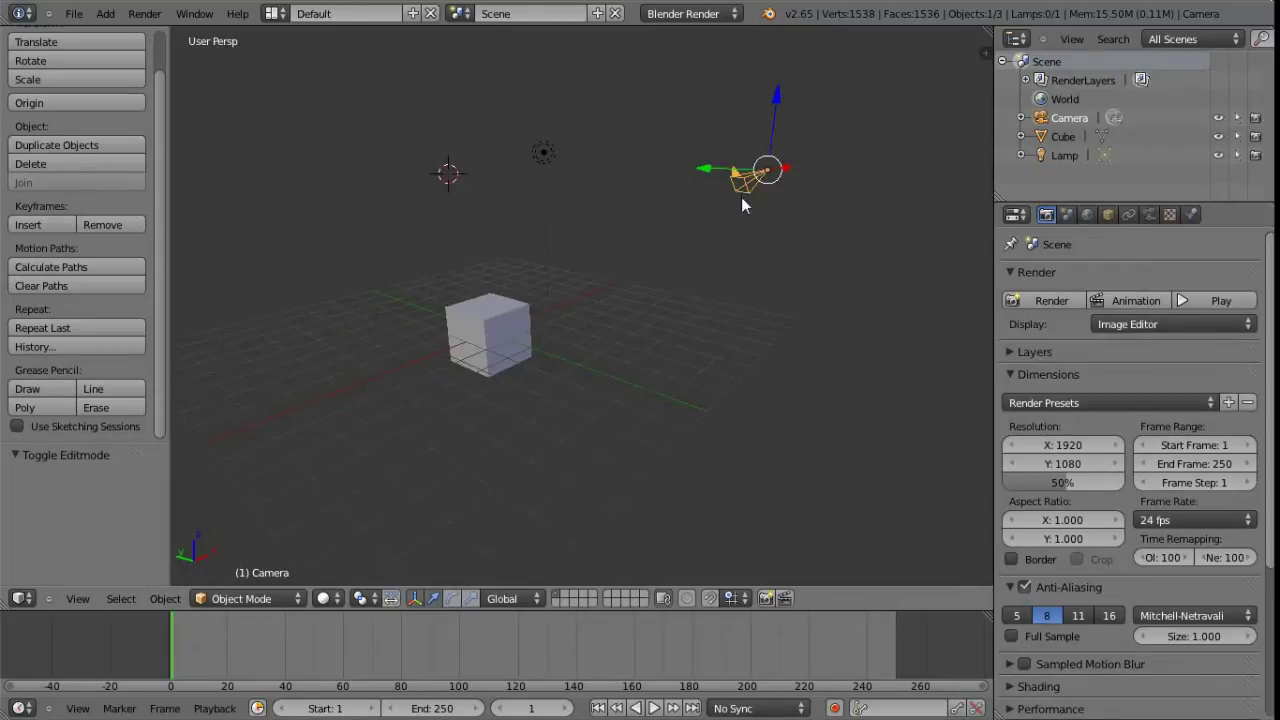
middle_click_drag(640, 228, 583, 334)
scroll(575, 328, "up", 5)
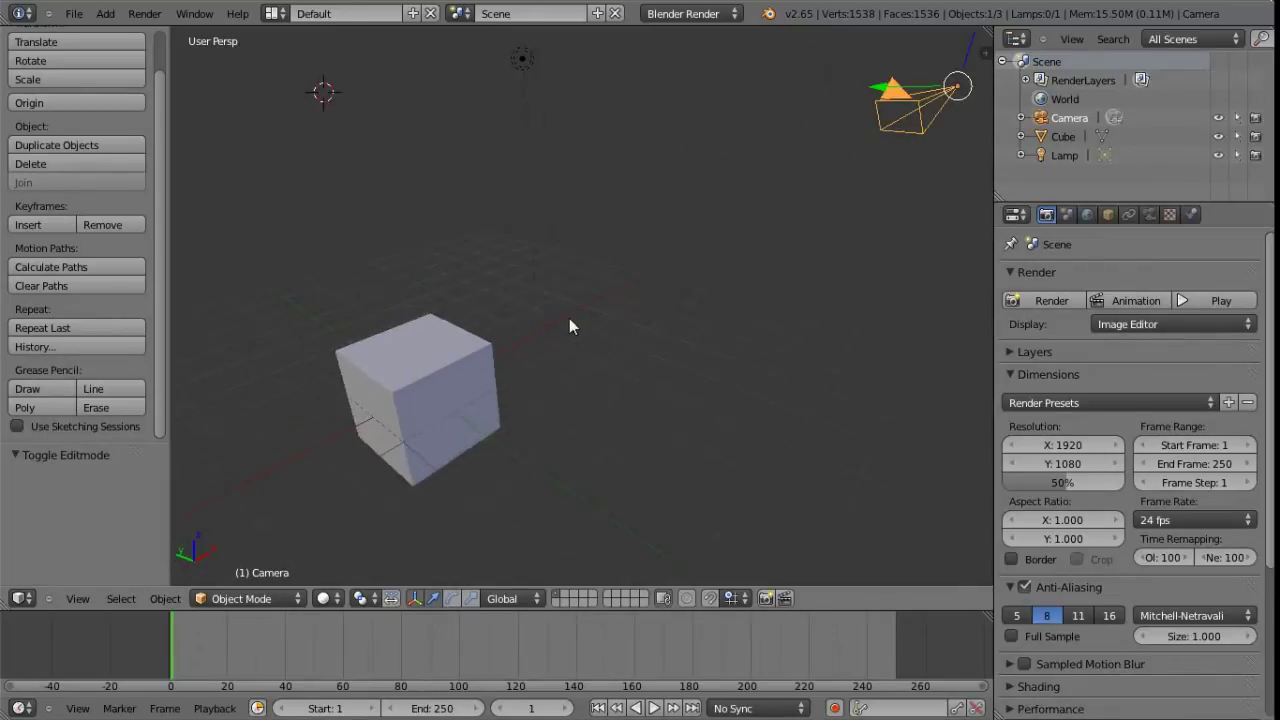
scroll(557, 388, "down", 3)
middle_click_drag(558, 388, 535, 412)
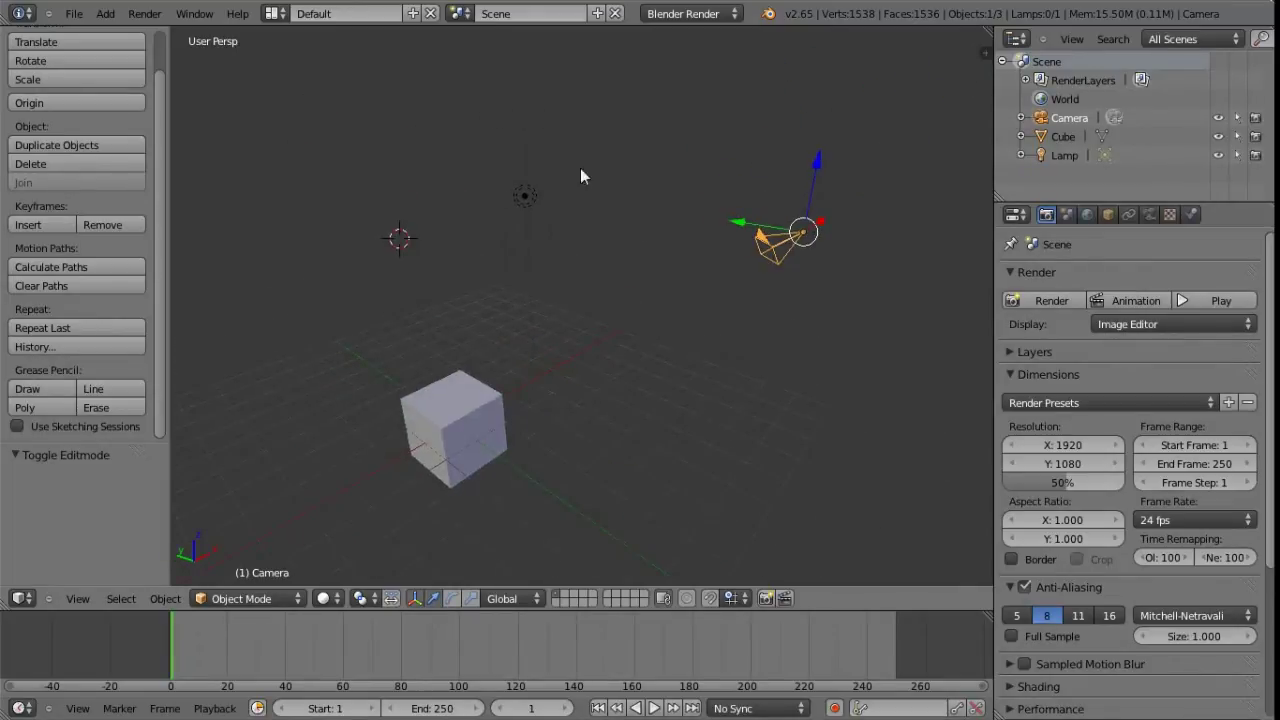
middle_click_drag(571, 368, 582, 310)
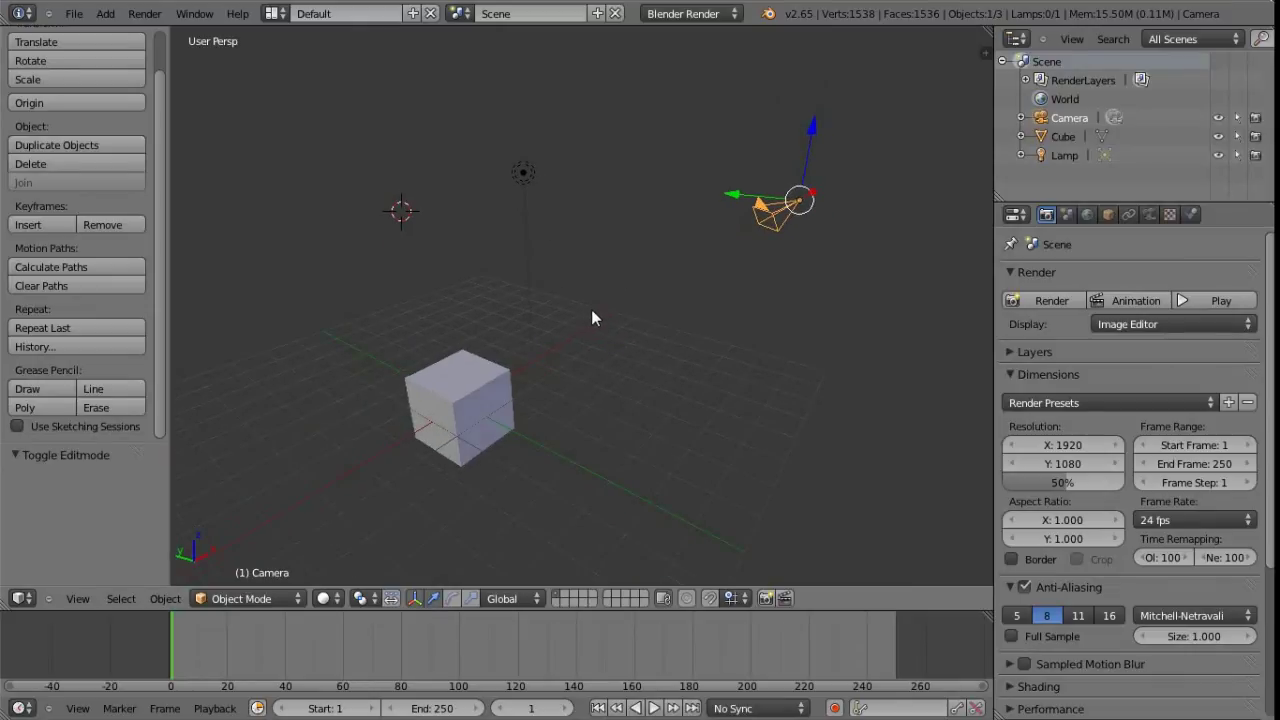
mouse_move(612, 372)
middle_mouse_down()
mouse_move(617, 343)
mouse_move(609, 364)
middle_mouse_up()
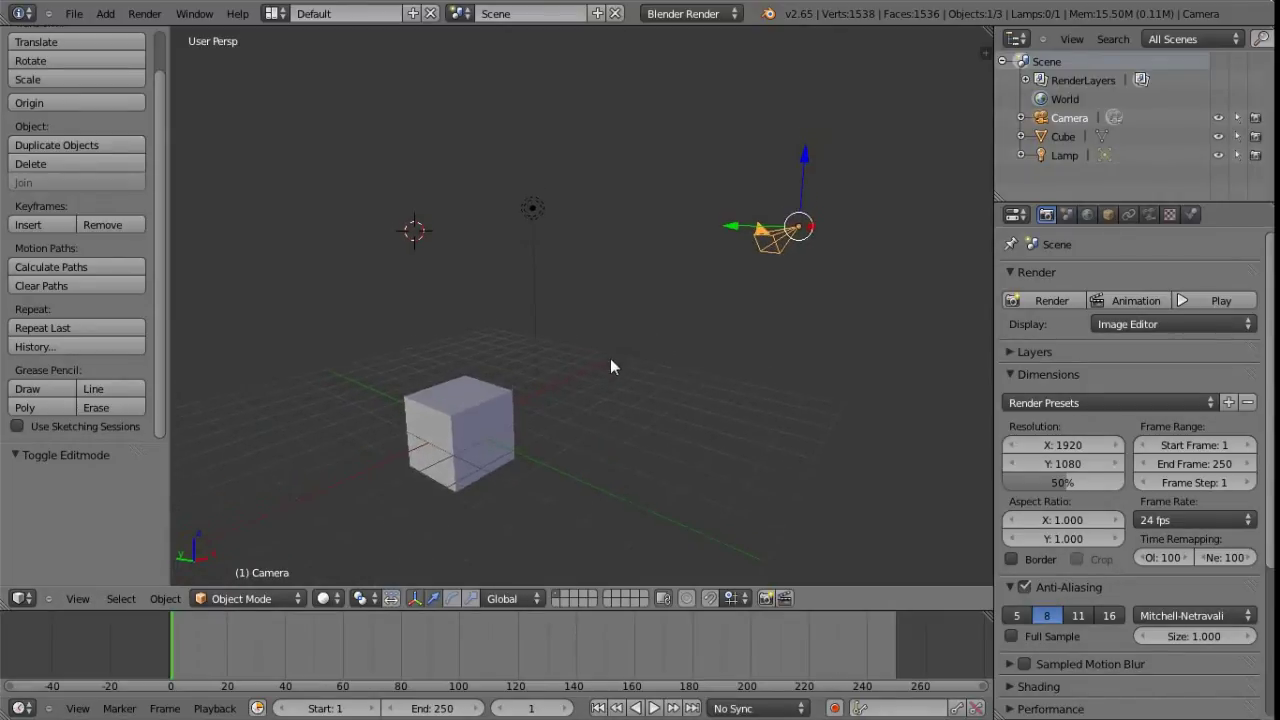
Step: Select the lamp, camera and cube together with Border Select
left_click(121, 600)
left_click(151, 580)
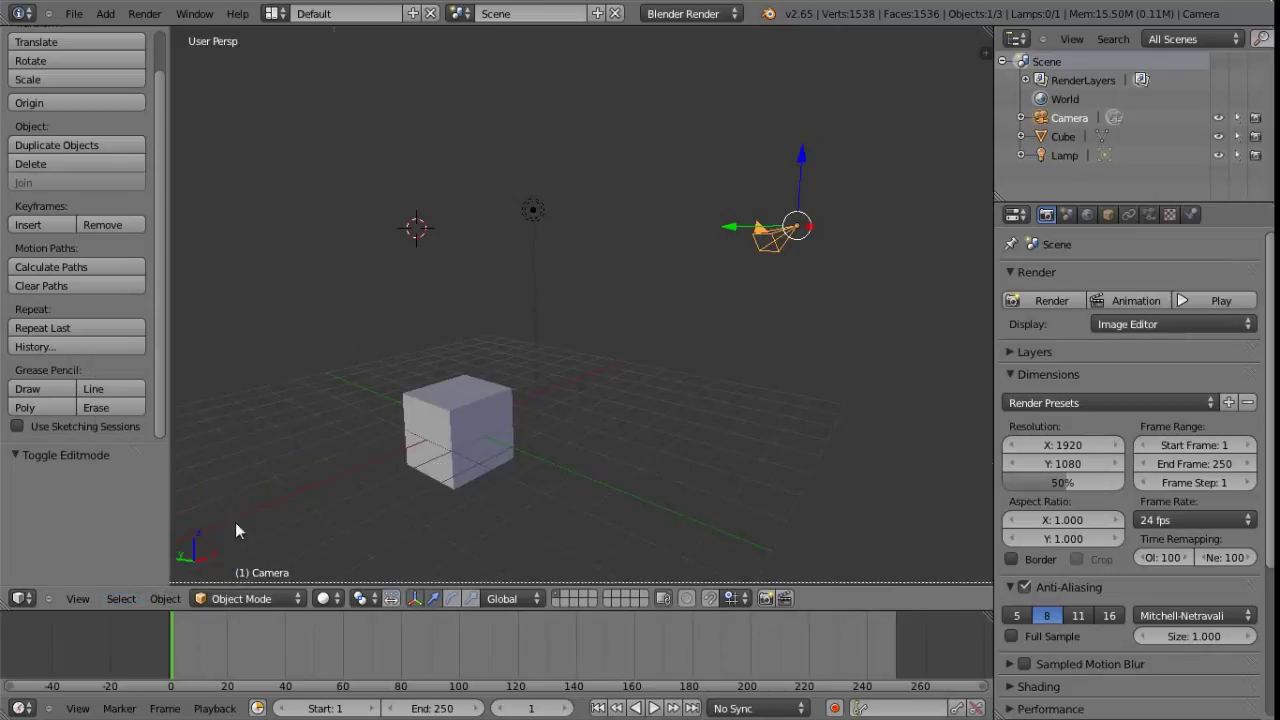
left_click_drag(348, 93, 853, 500)
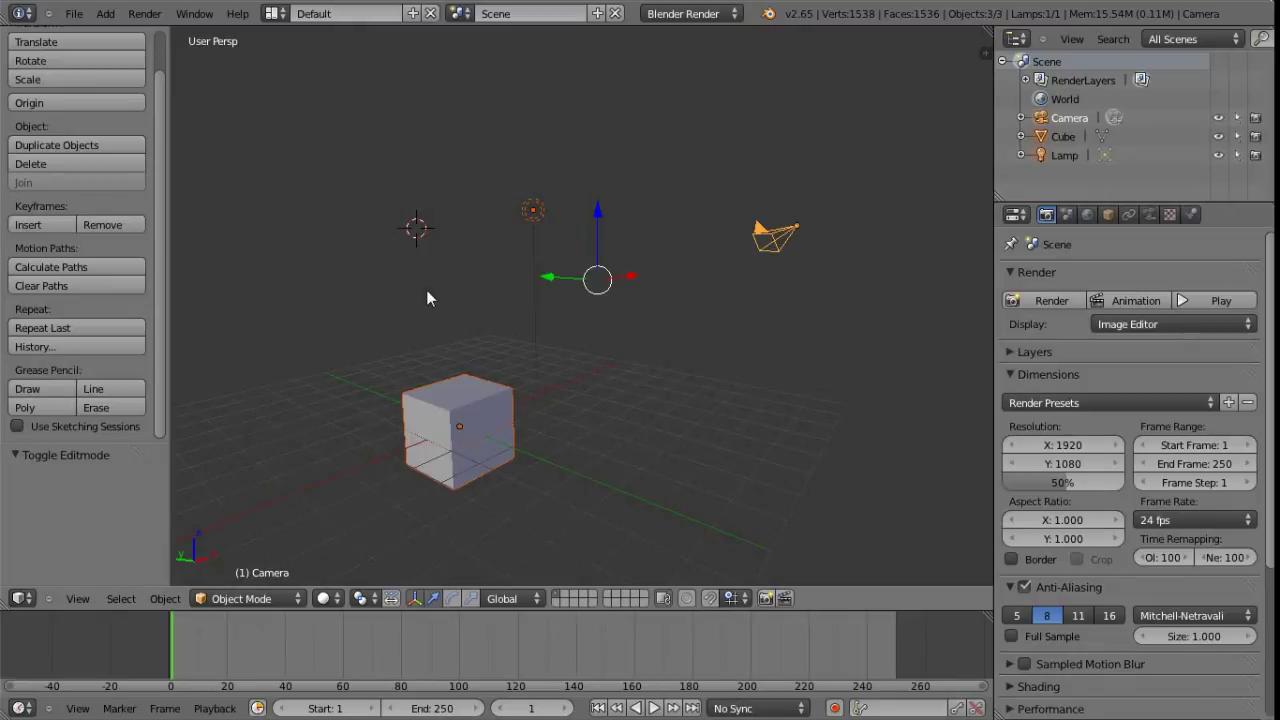
left_click(123, 599)
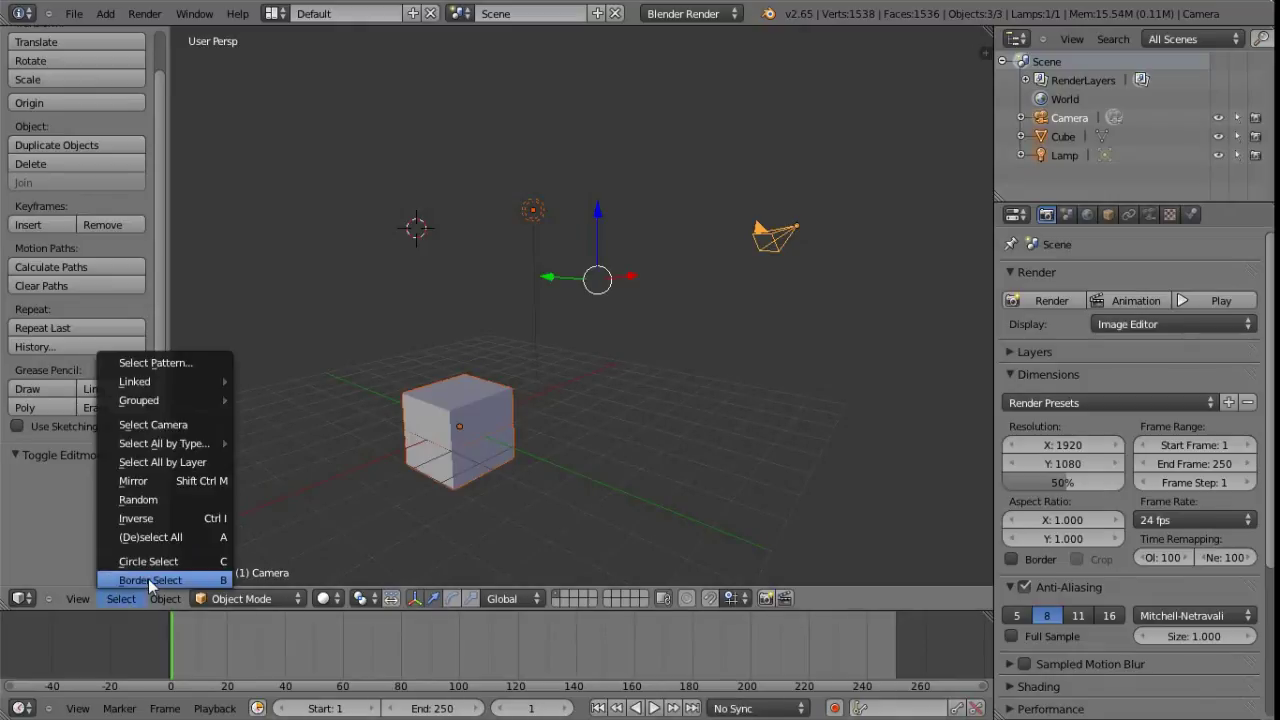
left_click(143, 580)
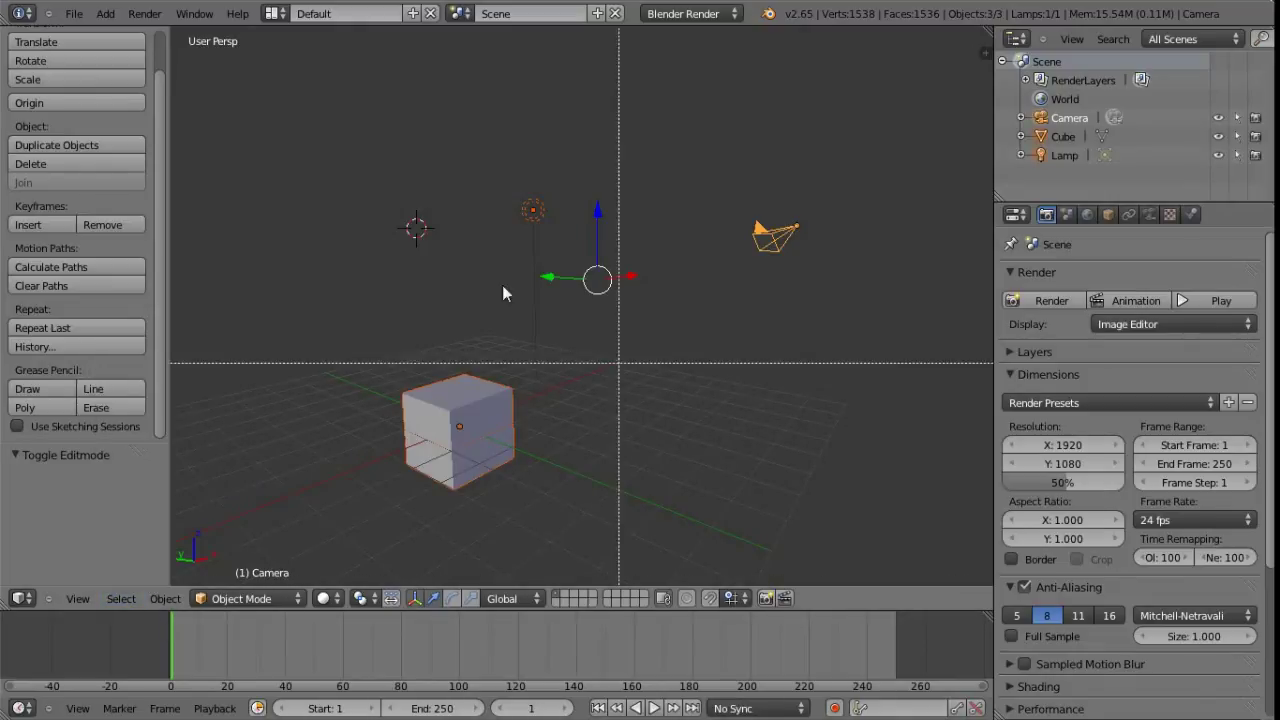
right_click(128, 600)
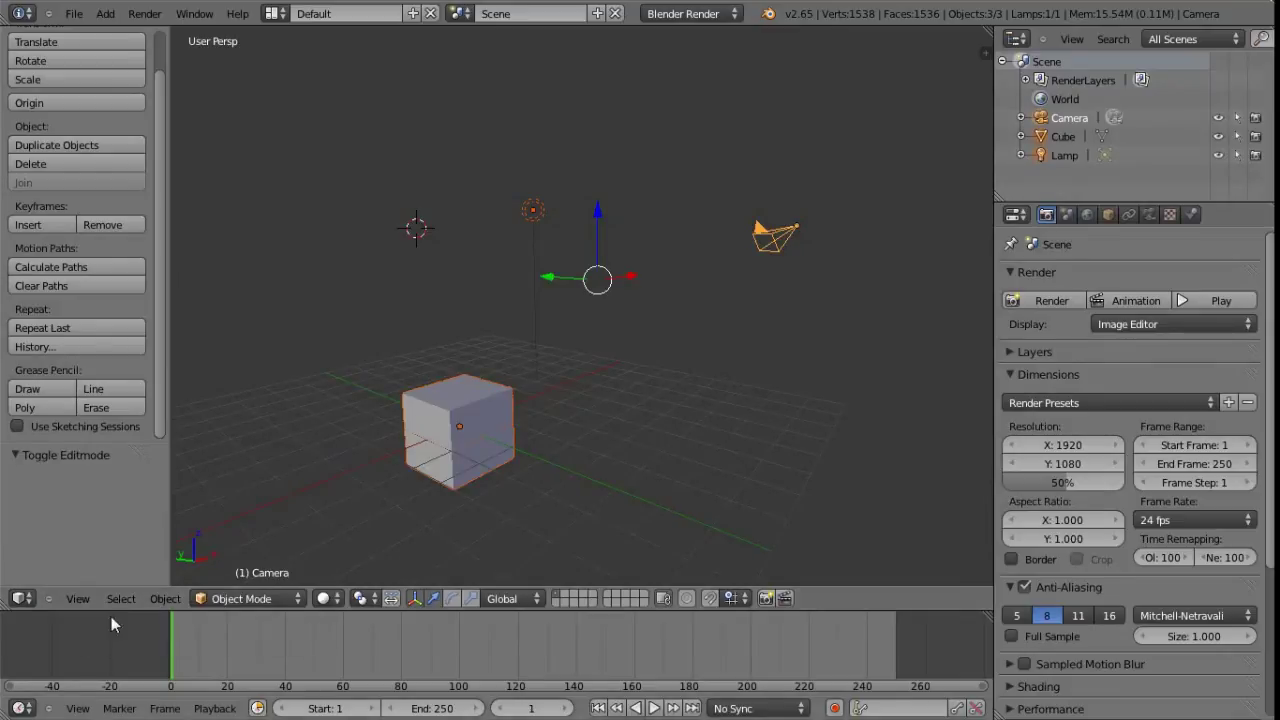
Step: Use Circle Select to deselect the cube, lamp and camera, and brush over all three to select them again
left_click(125, 599)
left_click(160, 561)
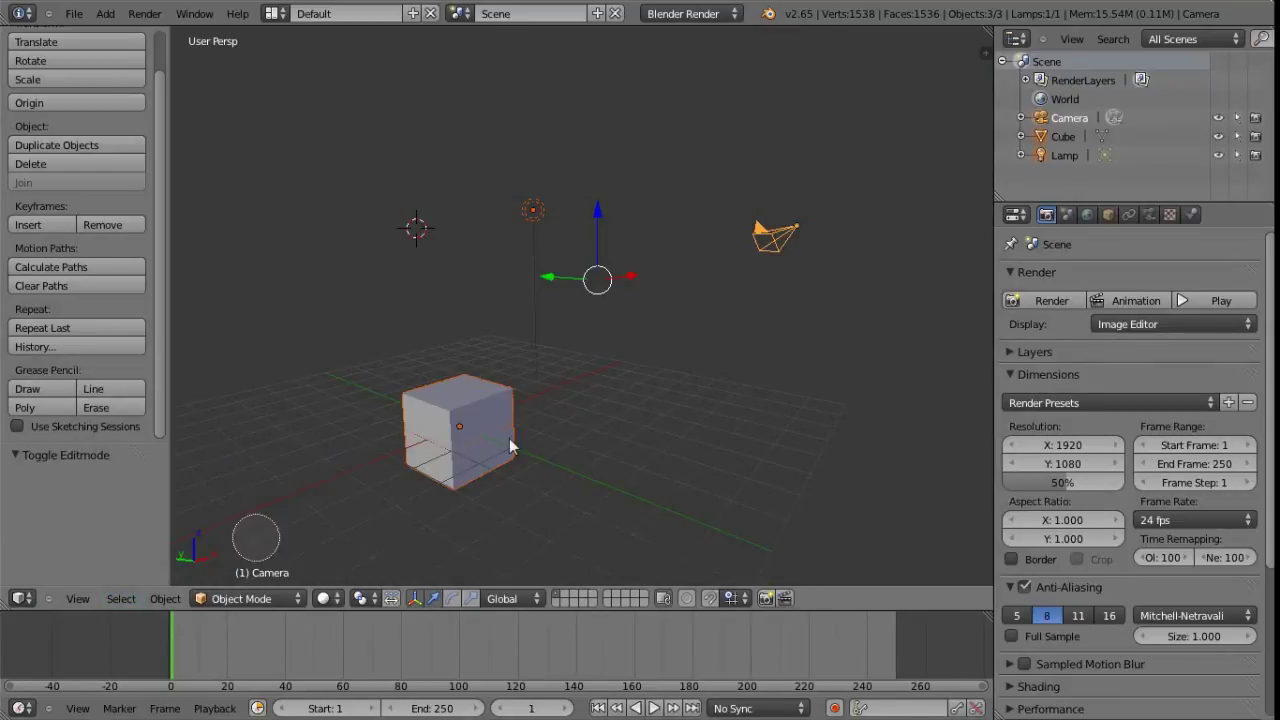
mouse_move(487, 395)
middle_mouse_down()
mouse_move(545, 187)
mouse_move(791, 229)
middle_mouse_up()
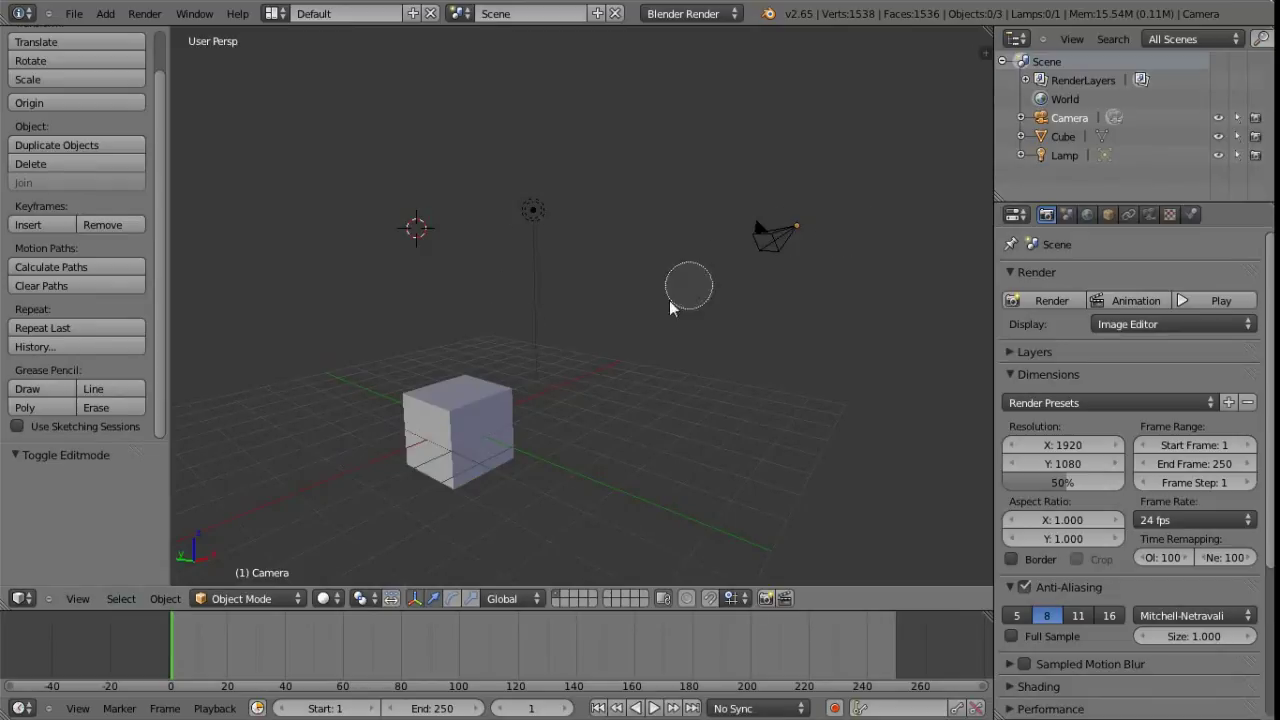
mouse_move(558, 376)
left_mouse_down()
mouse_move(441, 406)
mouse_move(540, 200)
mouse_move(817, 200)
mouse_move(551, 213)
left_mouse_up()
key("Escape")
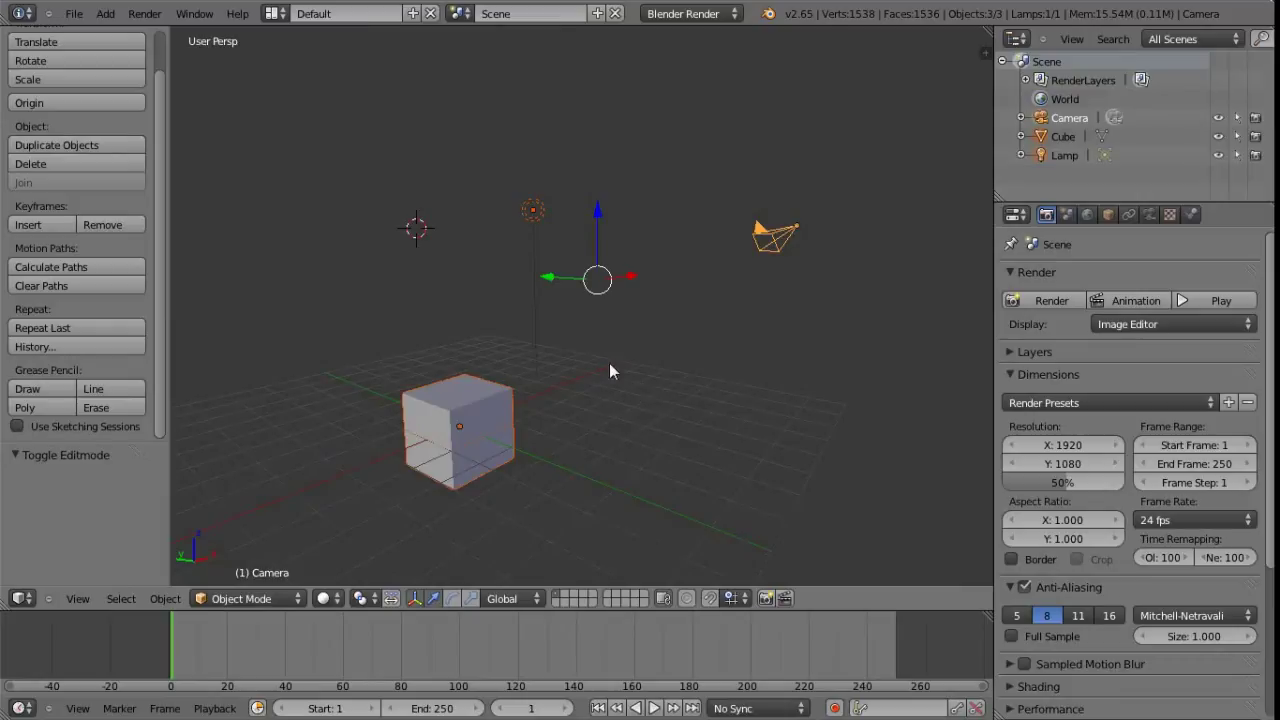
middle_click_drag(552, 413, 594, 360)
middle_click_drag(553, 295, 584, 370)
mouse_move(691, 357)
middle_mouse_down()
mouse_move(600, 371)
mouse_move(617, 375)
middle_mouse_up()
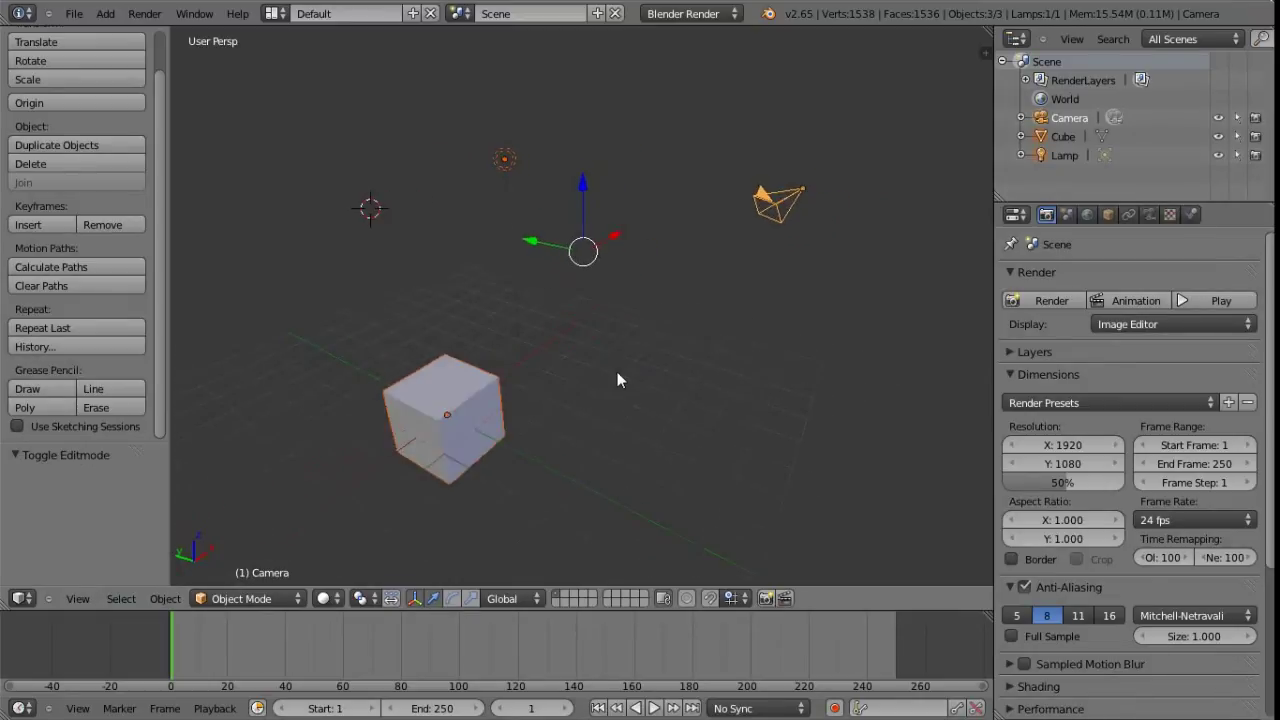
mouse_move(485, 420)
middle_mouse_down()
mouse_move(540, 429)
mouse_move(583, 394)
mouse_move(563, 403)
middle_mouse_up()
middle_click_drag(555, 340, 698, 256)
middle_click_drag(607, 365, 605, 334, "shift")
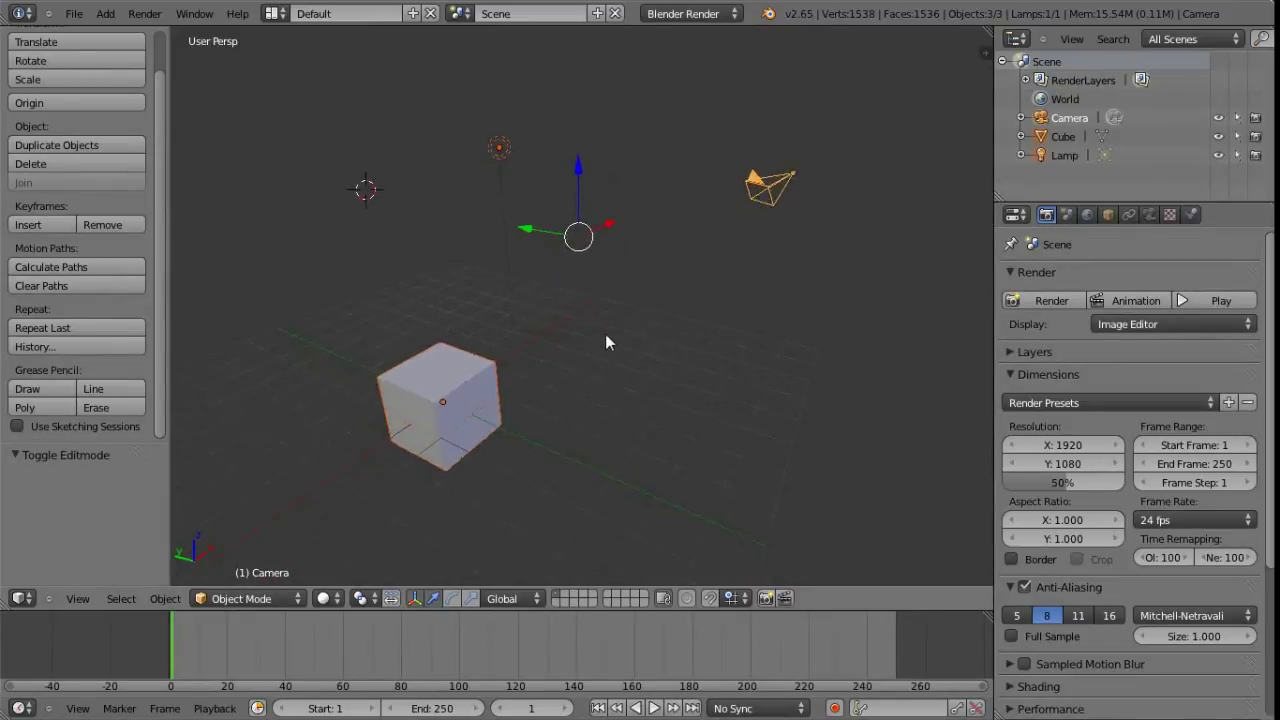
Step: Select the cube, the camera and the lamp individually, ending with only the lamp selected
right_click(476, 376)
mouse_move(528, 378)
middle_mouse_down("shift")
mouse_move(543, 410)
mouse_move(553, 378)
mouse_move(540, 428)
mouse_move(523, 432)
mouse_move(580, 366)
mouse_move(518, 410)
middle_mouse_up("shift")
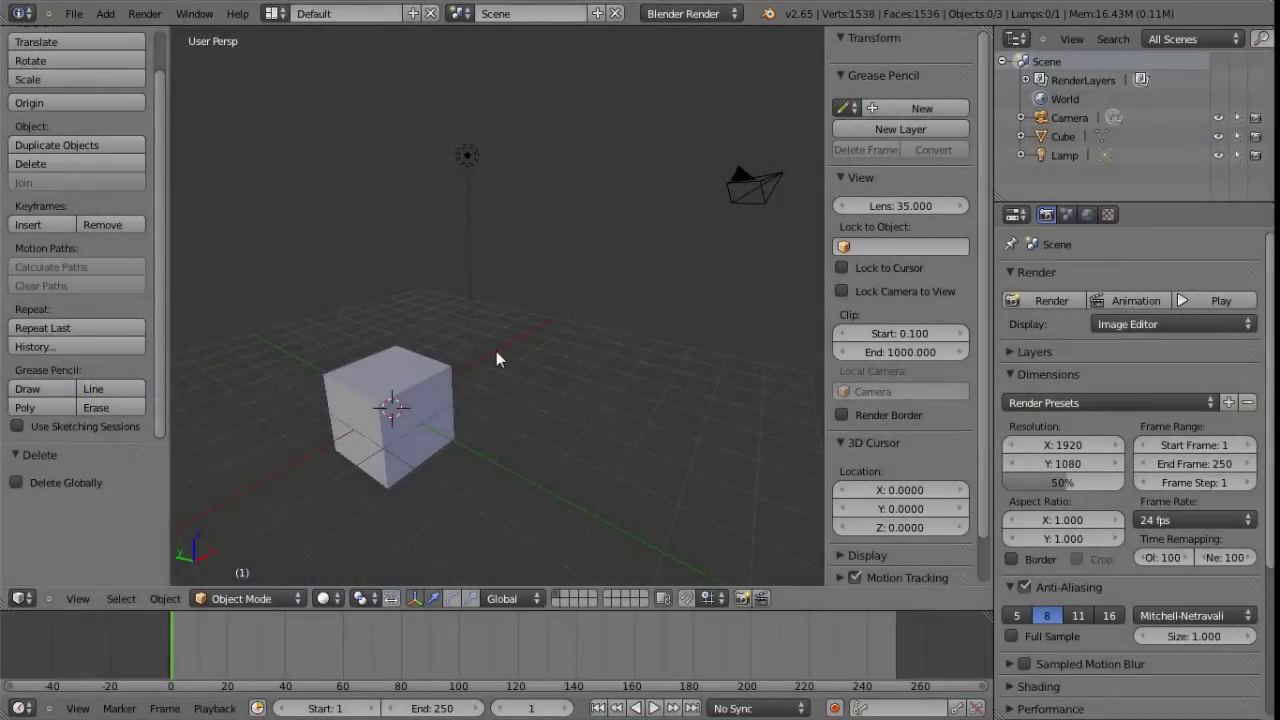
right_click(413, 401)
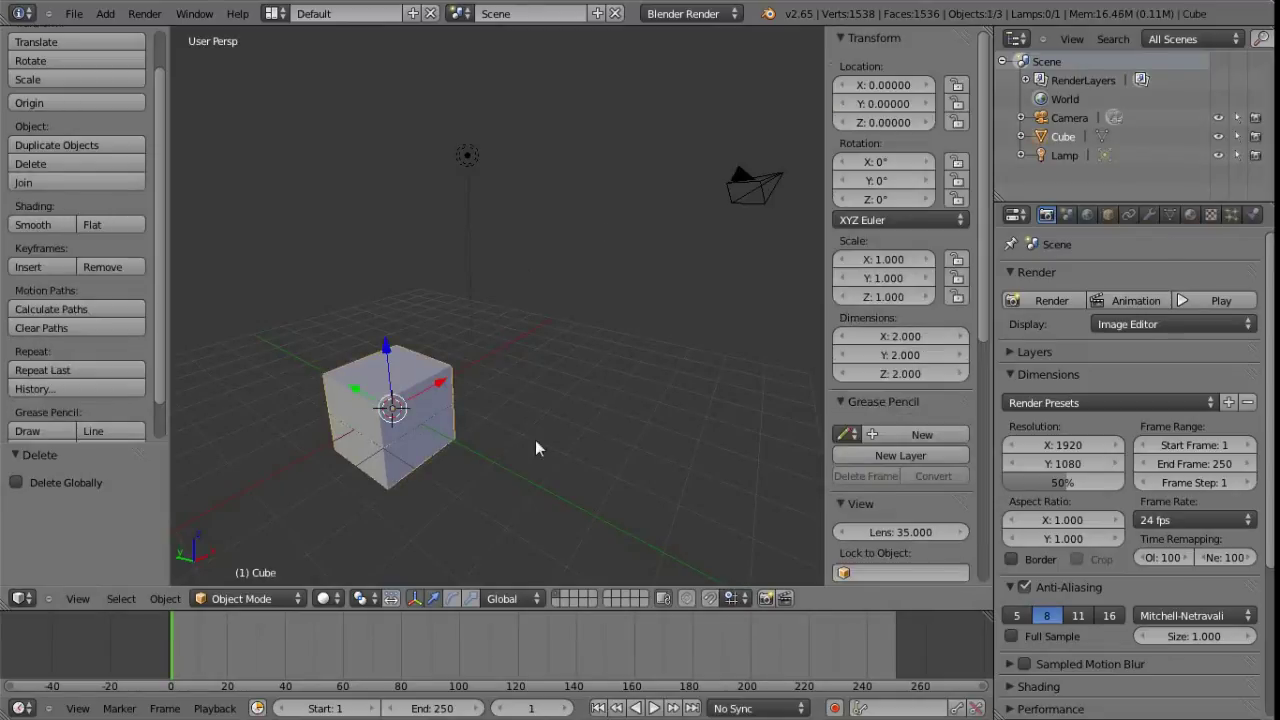
right_click(755, 207)
right_click(468, 154)
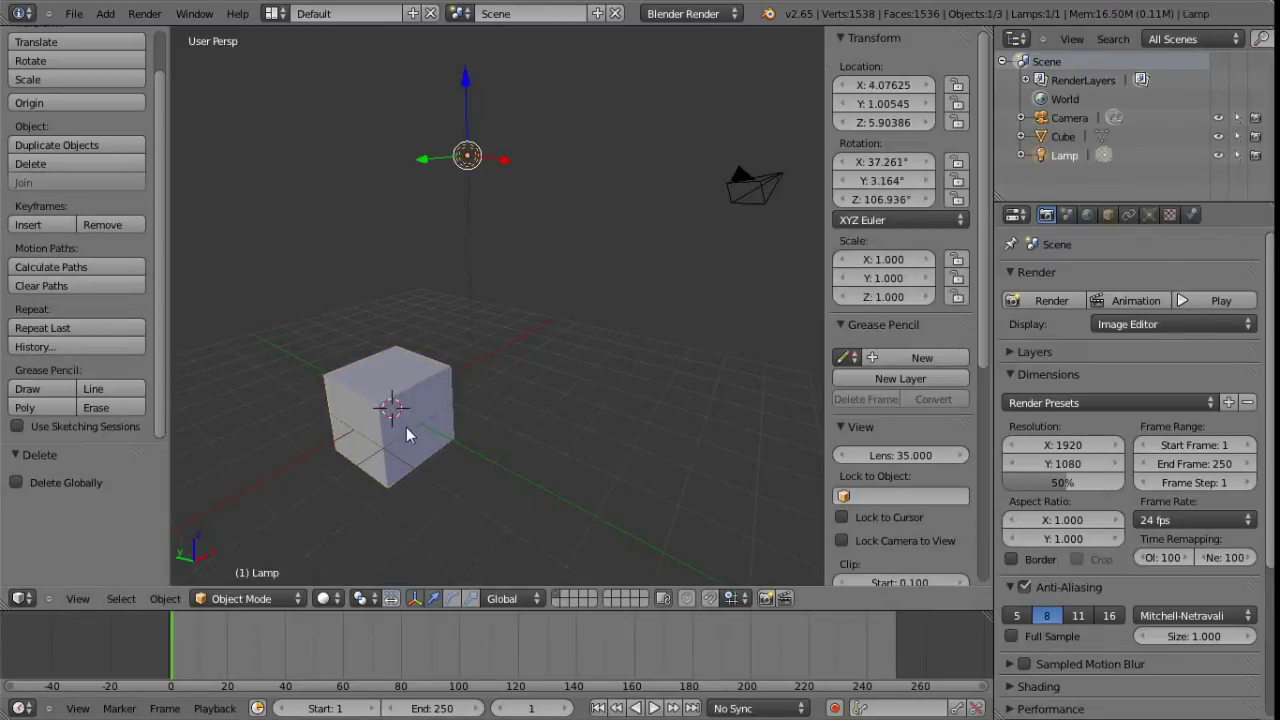
Step: Place the 3D cursor at several spots in the viewport, finishing in the empty space above the cube
left_click(668, 399)
left_click(682, 298)
mouse_move(522, 378)
middle_mouse_down()
mouse_move(440, 362)
mouse_move(578, 356)
mouse_move(410, 281)
middle_mouse_up()
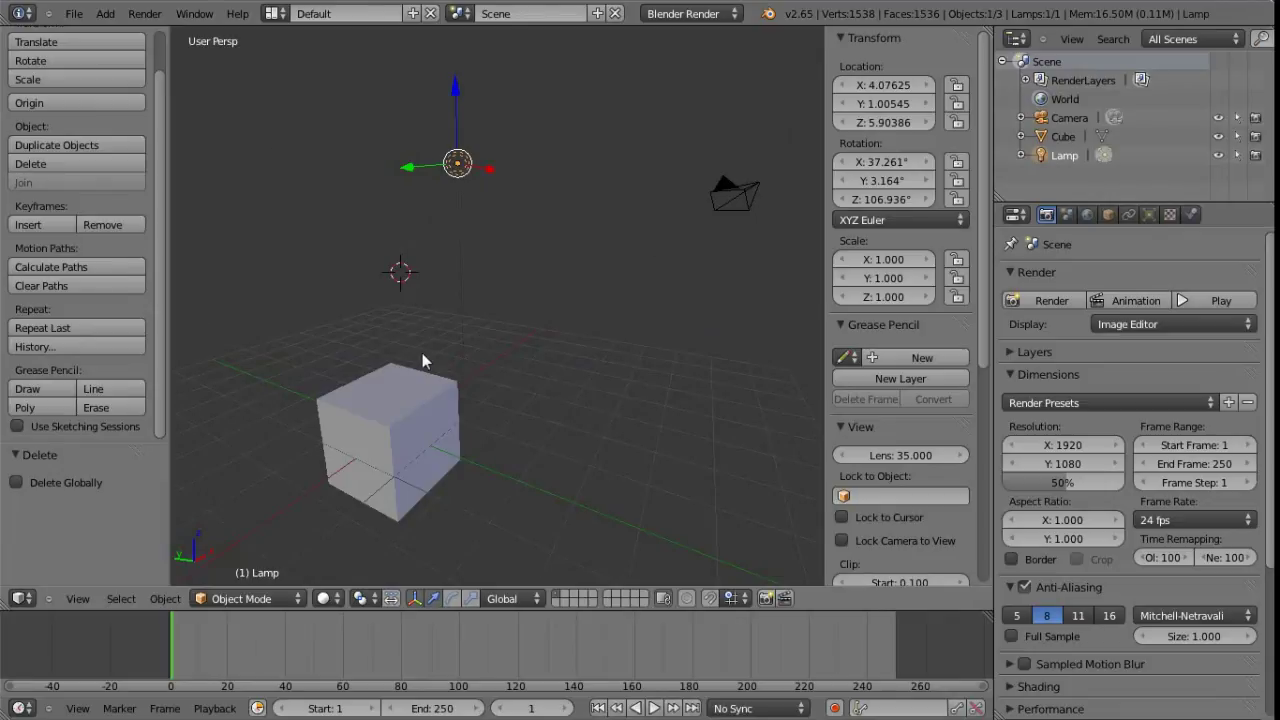
left_click(573, 297)
left_click(540, 270)
Step: Hide the 3D view's Properties region and show it again
key("n")
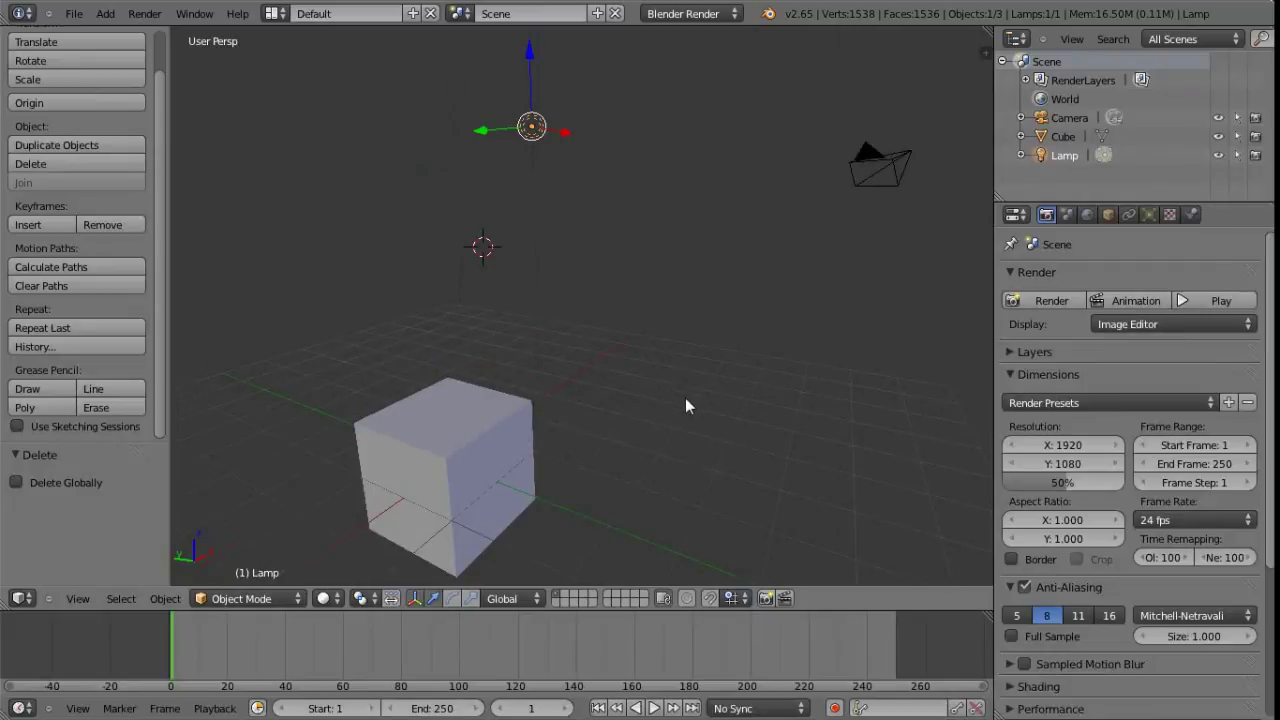
left_click(77, 598)
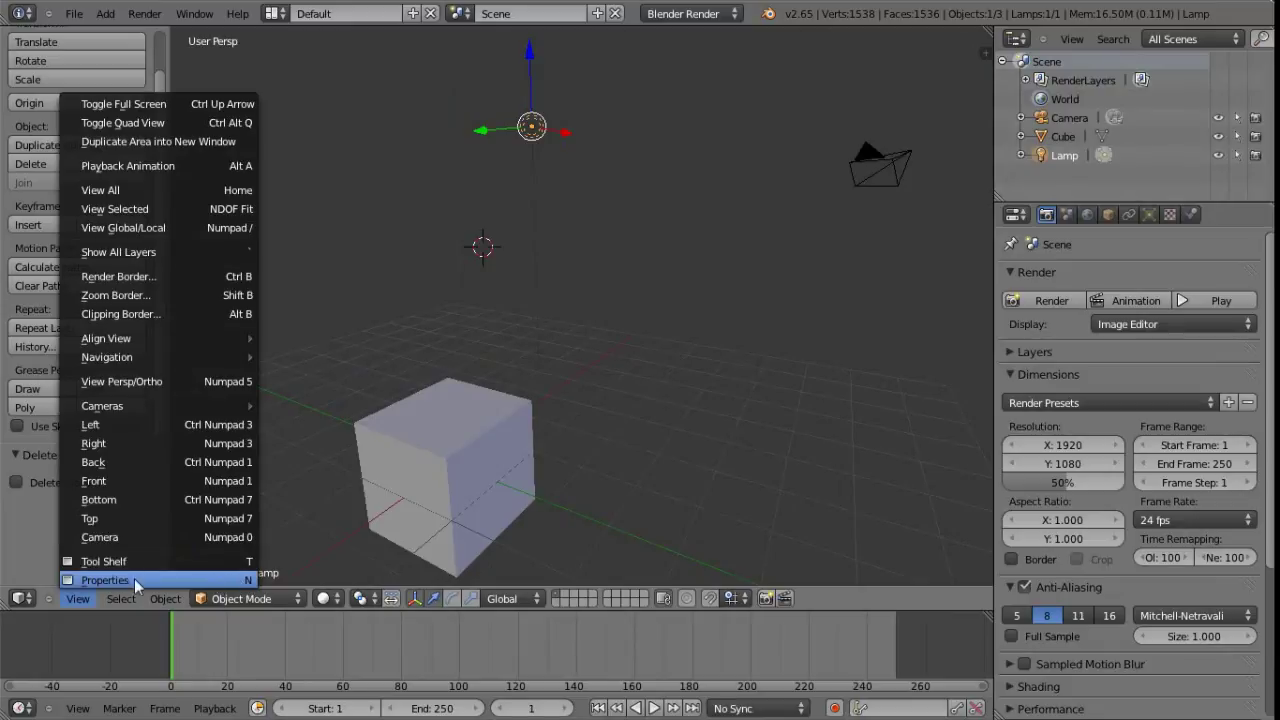
left_click(165, 583)
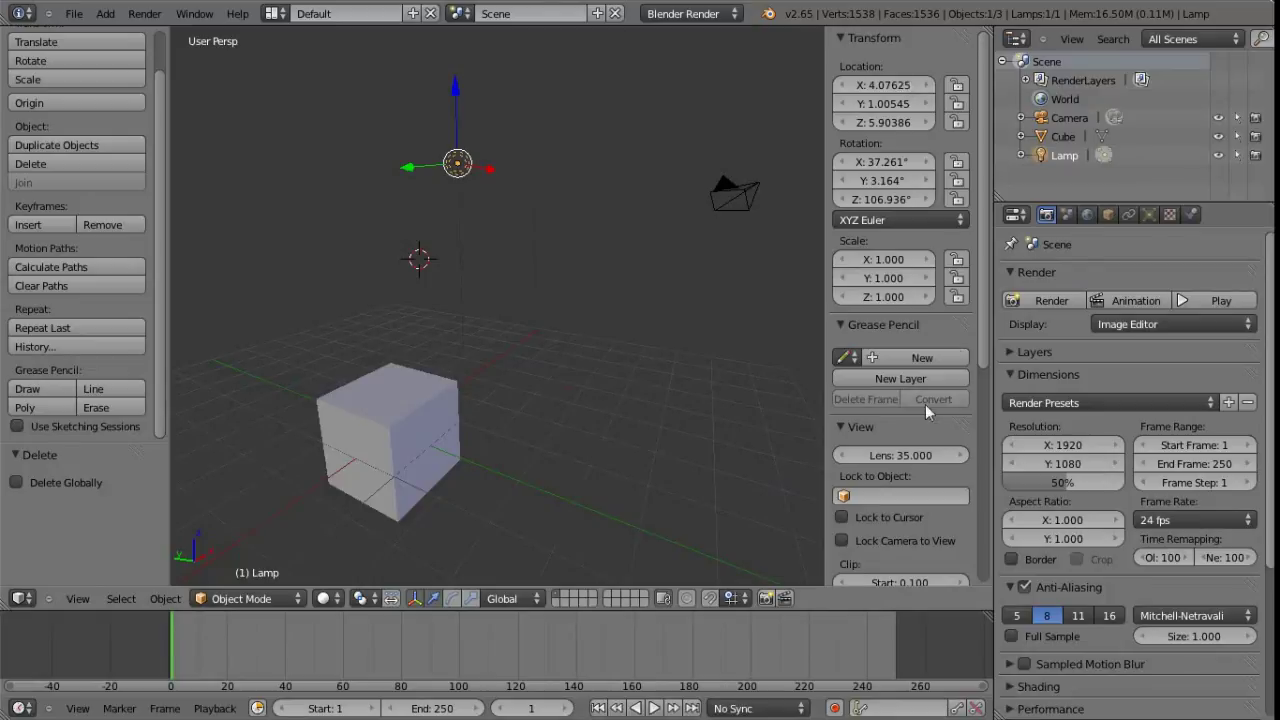
Step: Set the 3D cursor's X location to about 6.75
scroll(946, 425, "down", 9)
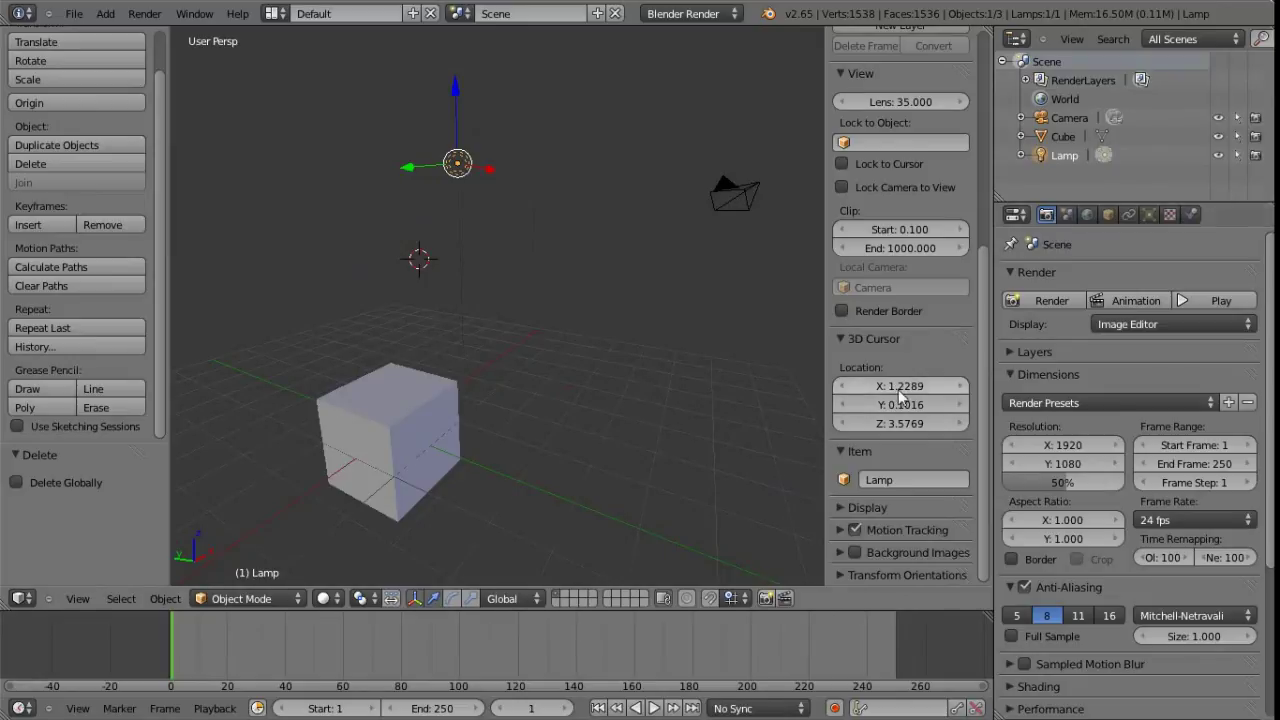
mouse_move(893, 392)
left_mouse_down()
mouse_move(912, 390)
mouse_move(870, 390)
mouse_move(895, 405)
left_mouse_up()
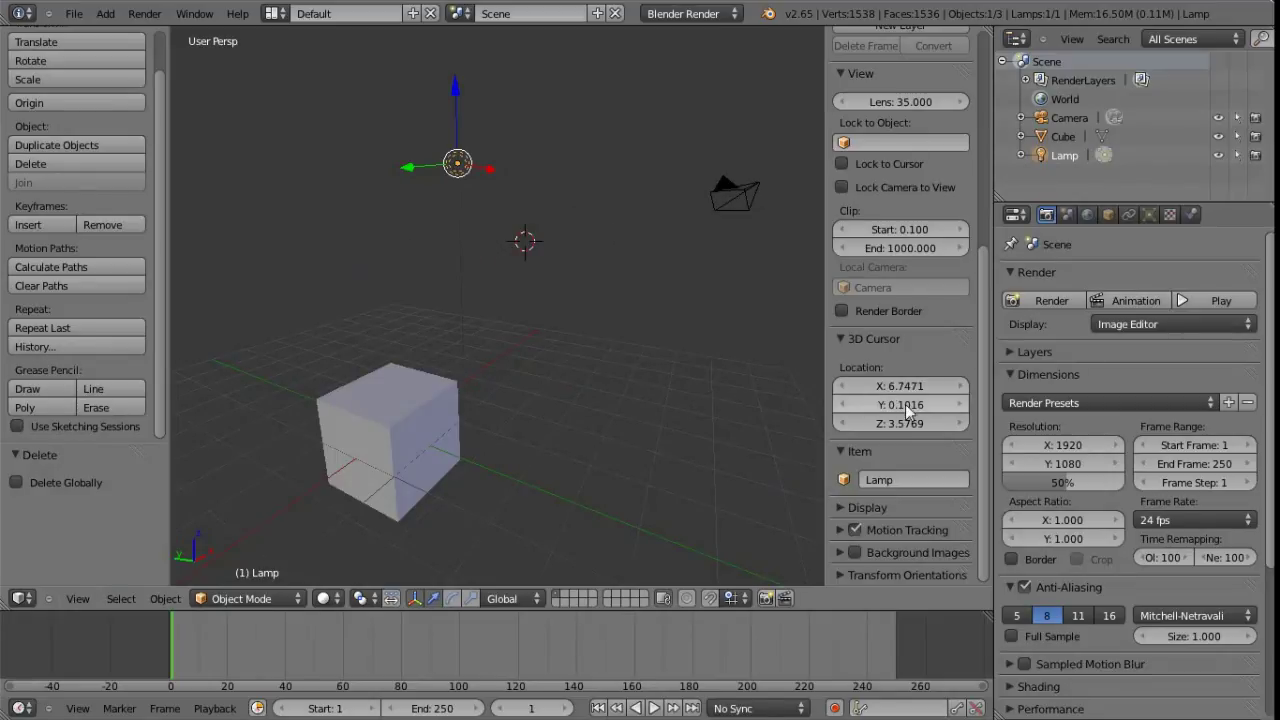
Step: Set the 3D cursor's location to X 6, Y 0 and Z 3.5
left_click(899, 392)
type("6")
key("Tab")
type("0")
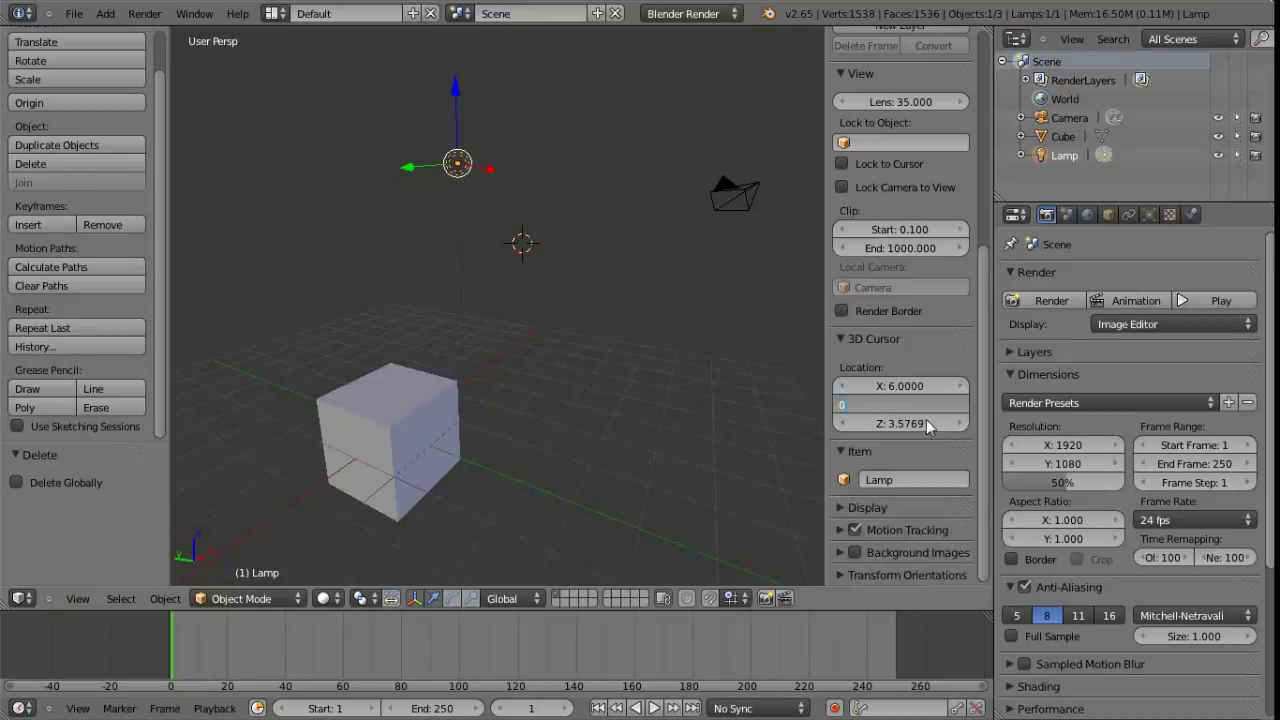
key("Tab")
type("3.5")
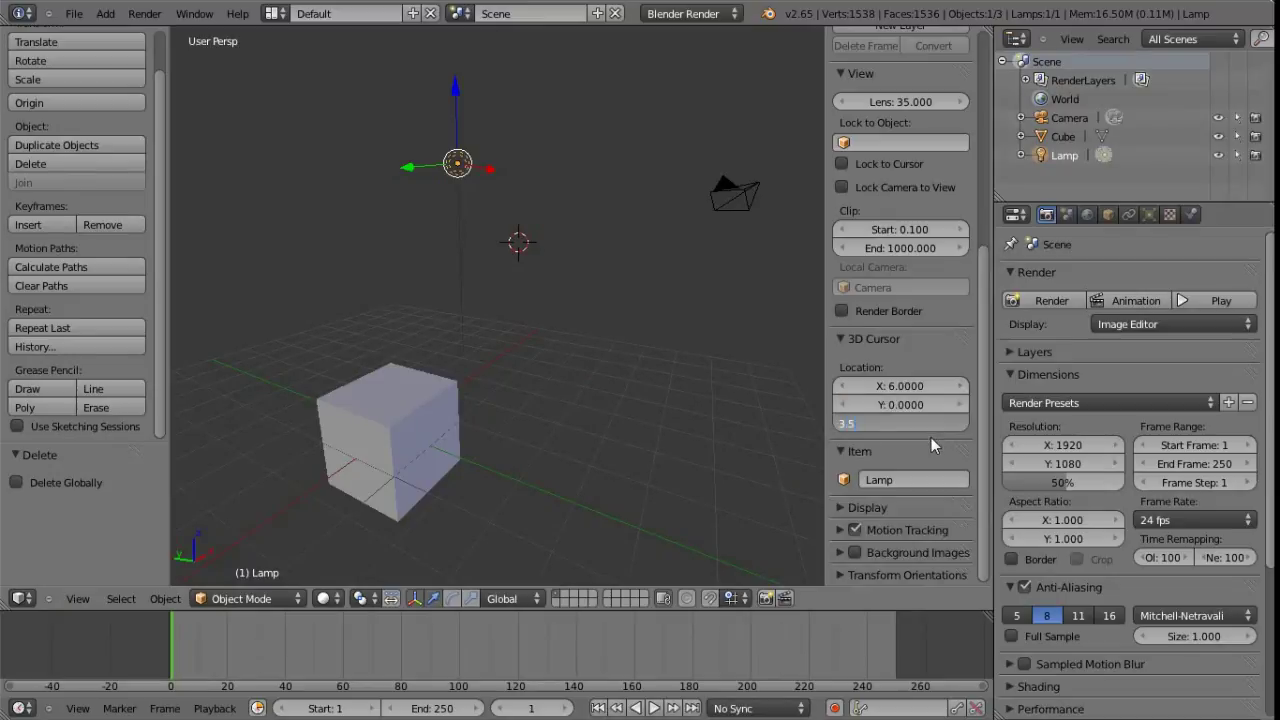
key("Return")
middle_click_drag(582, 316, 559, 356)
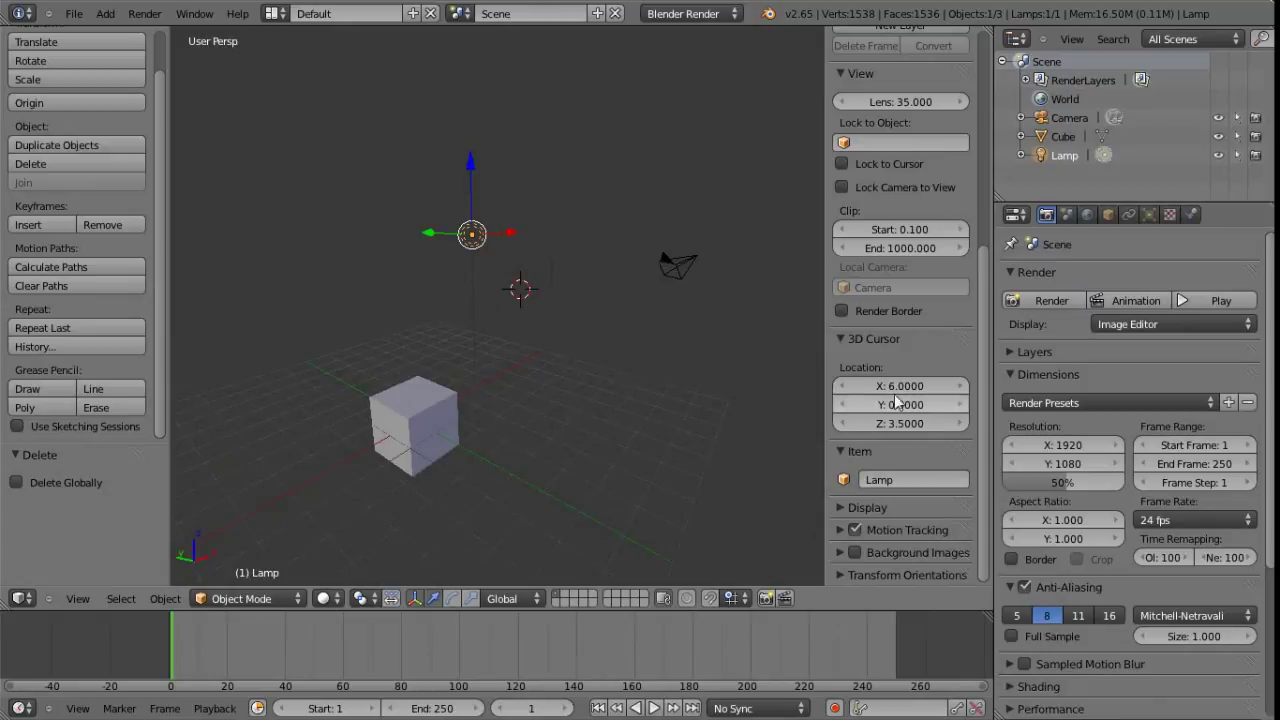
middle_click_drag(618, 407, 609, 414)
mouse_move(620, 367)
middle_mouse_down()
mouse_move(599, 381)
mouse_move(612, 369)
middle_mouse_up()
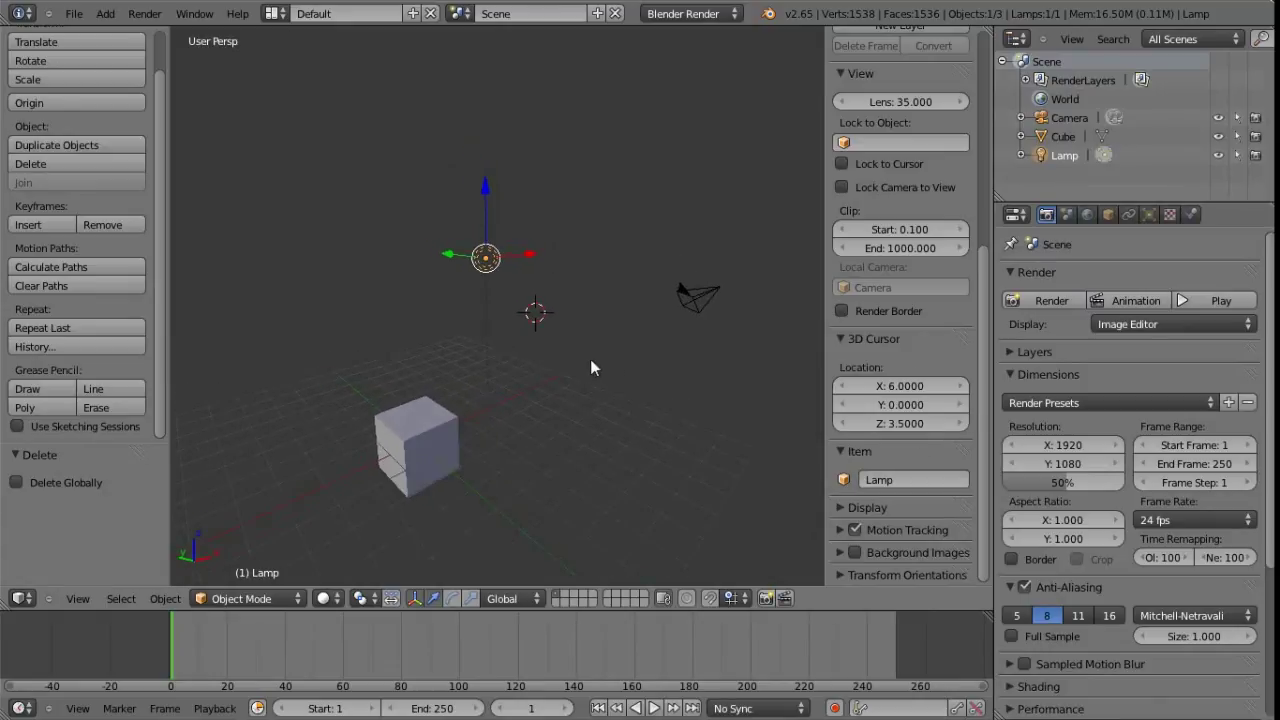
Step: Reset the 3D cursor to the world origin and frame the whole scene in the view
key("shift+c")
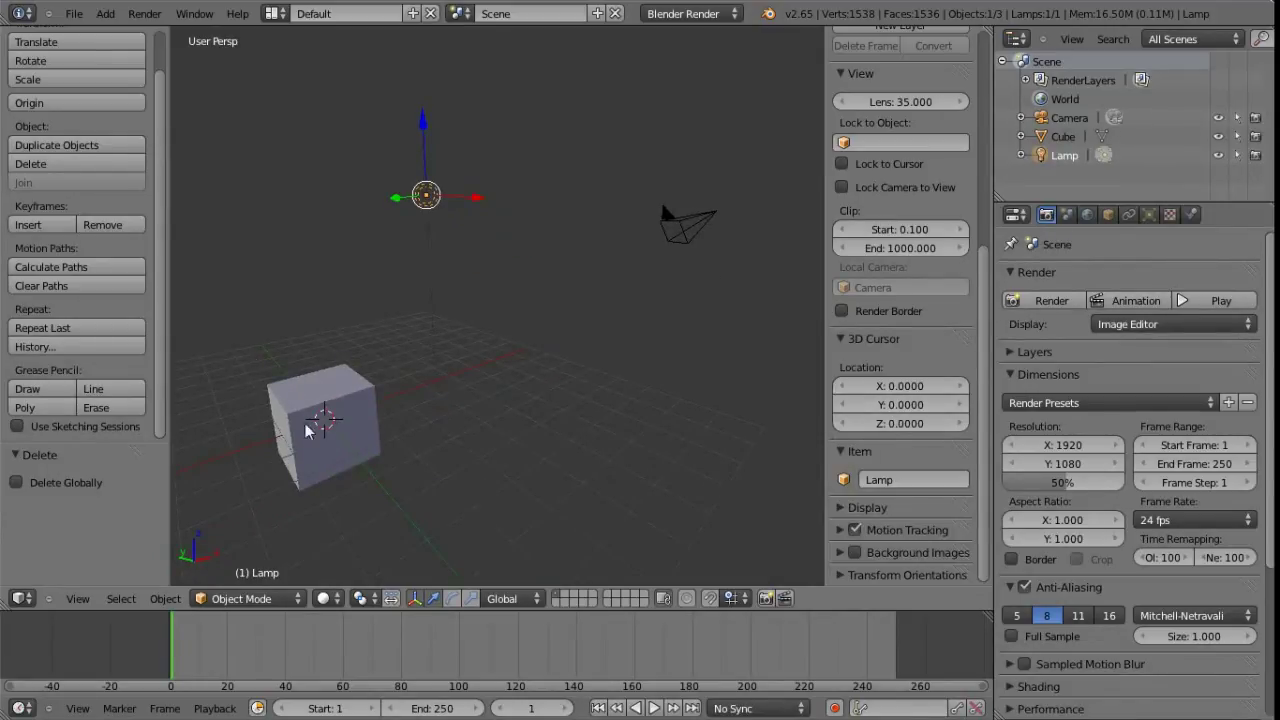
middle_click_drag(451, 446, 535, 442)
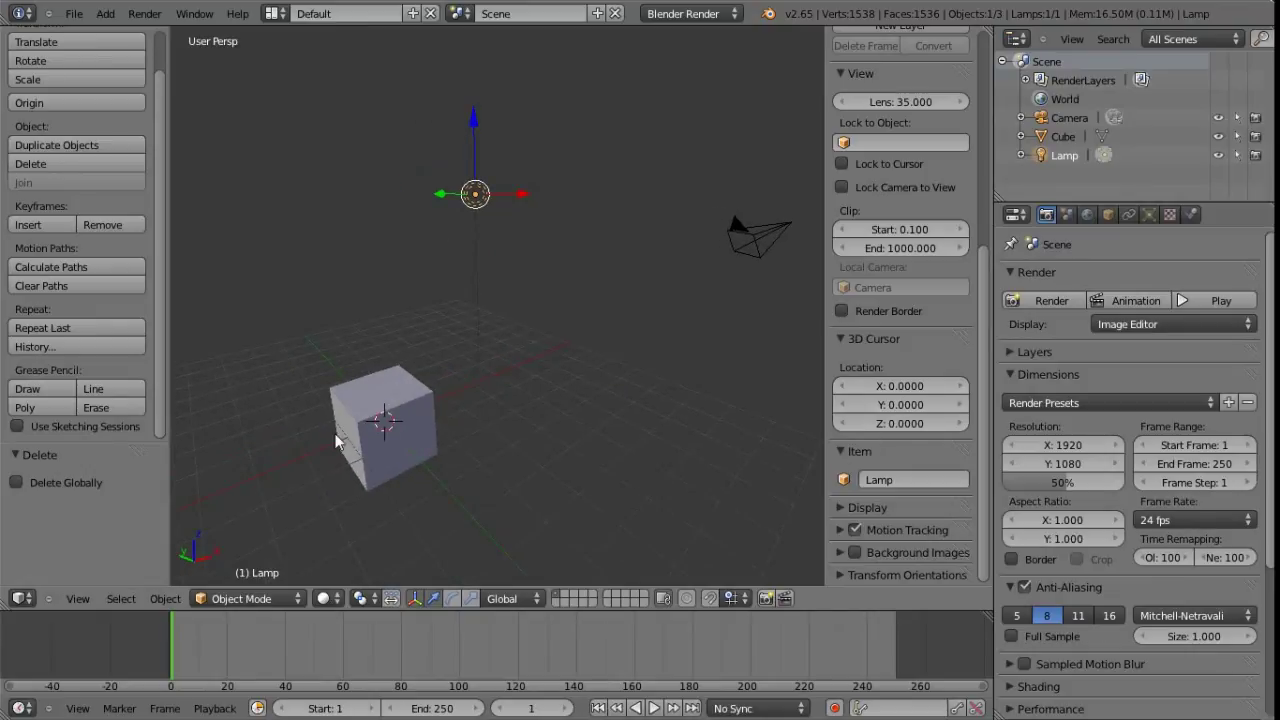
middle_click_drag(432, 437, 467, 407)
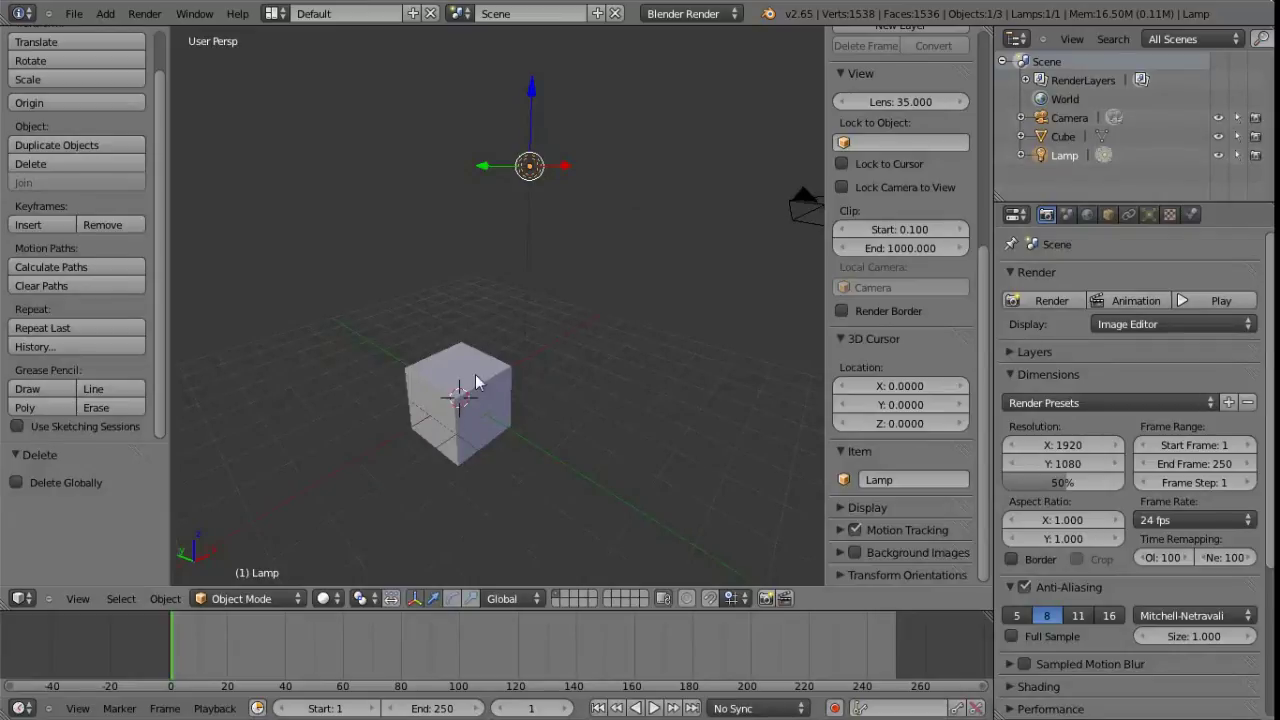
Step: Add a UV sphere mesh at the 3D cursor inside the cube
left_click(104, 14)
mouse_move(123, 32)
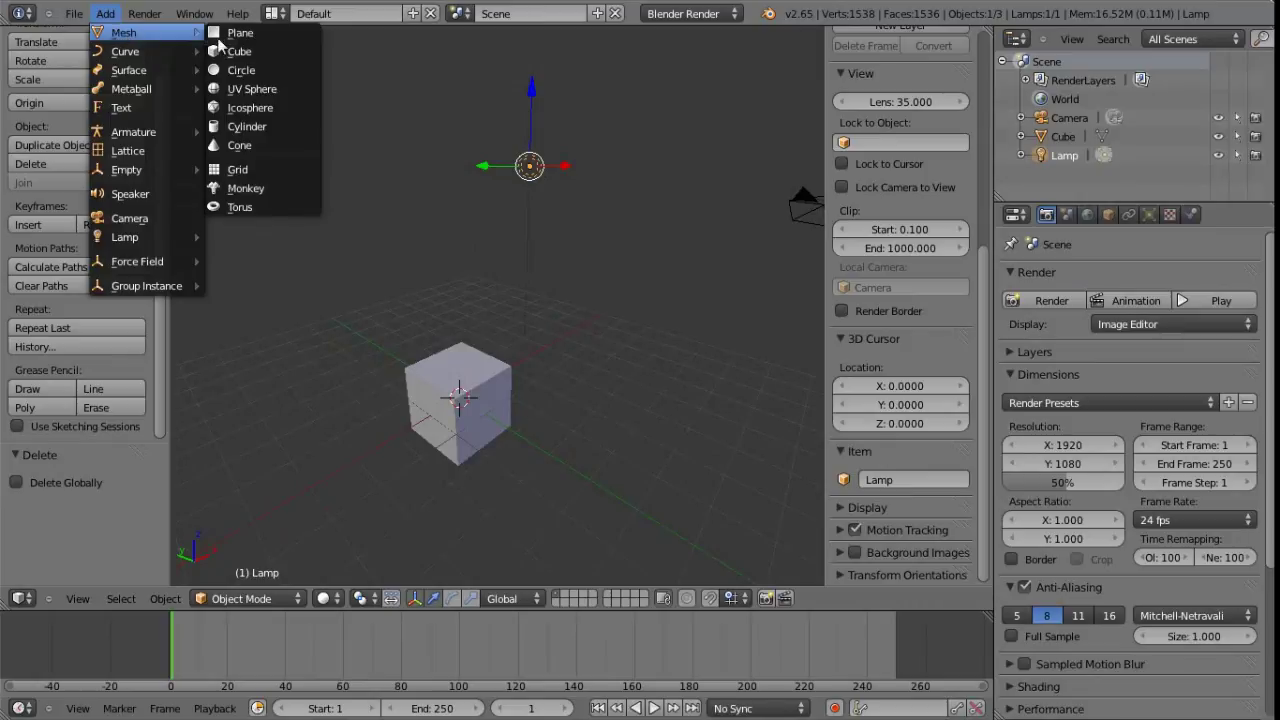
left_click(263, 91)
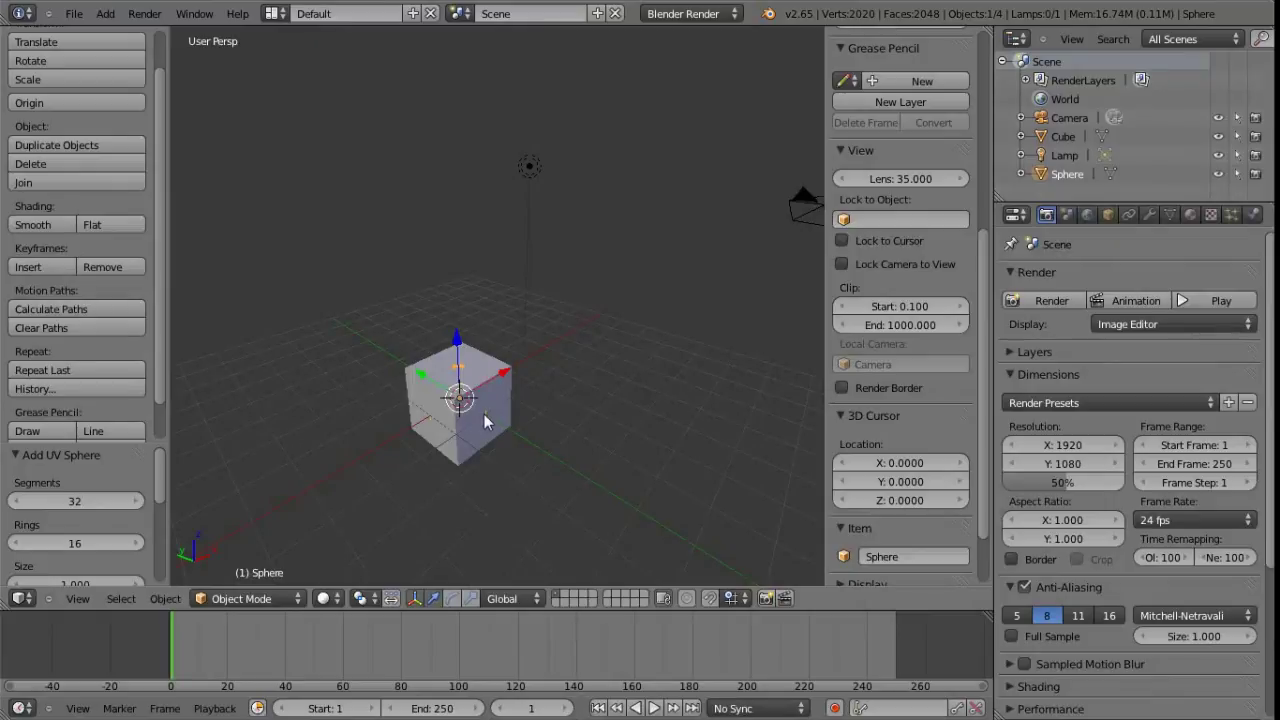
Step: Switch the viewport to wireframe display and compare the sphere's location with that of the 3D cursor
key("z")
middle_click_drag(480, 436, 470, 380)
scroll(486, 446, "up", 3)
middle_click_drag(486, 446, 460, 288, "shift")
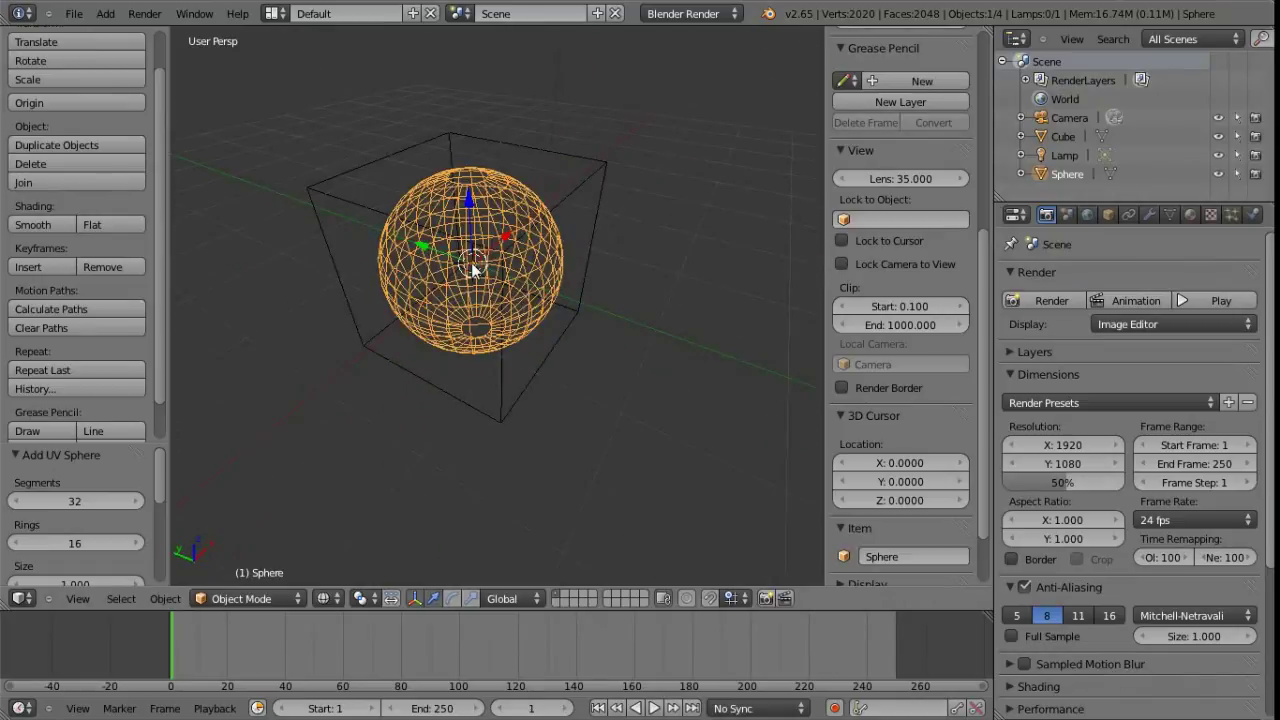
scroll(486, 294, "down", 5)
middle_click_drag(515, 383, 496, 376)
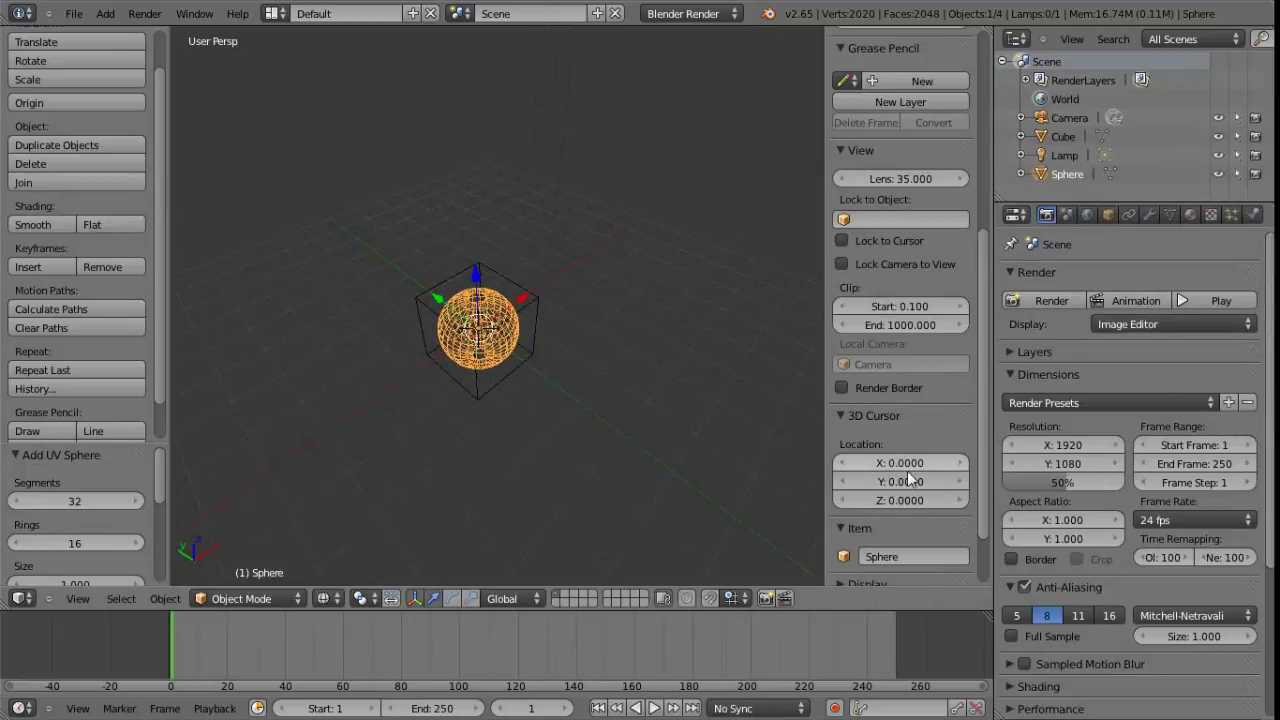
scroll(880, 322, "up", 10)
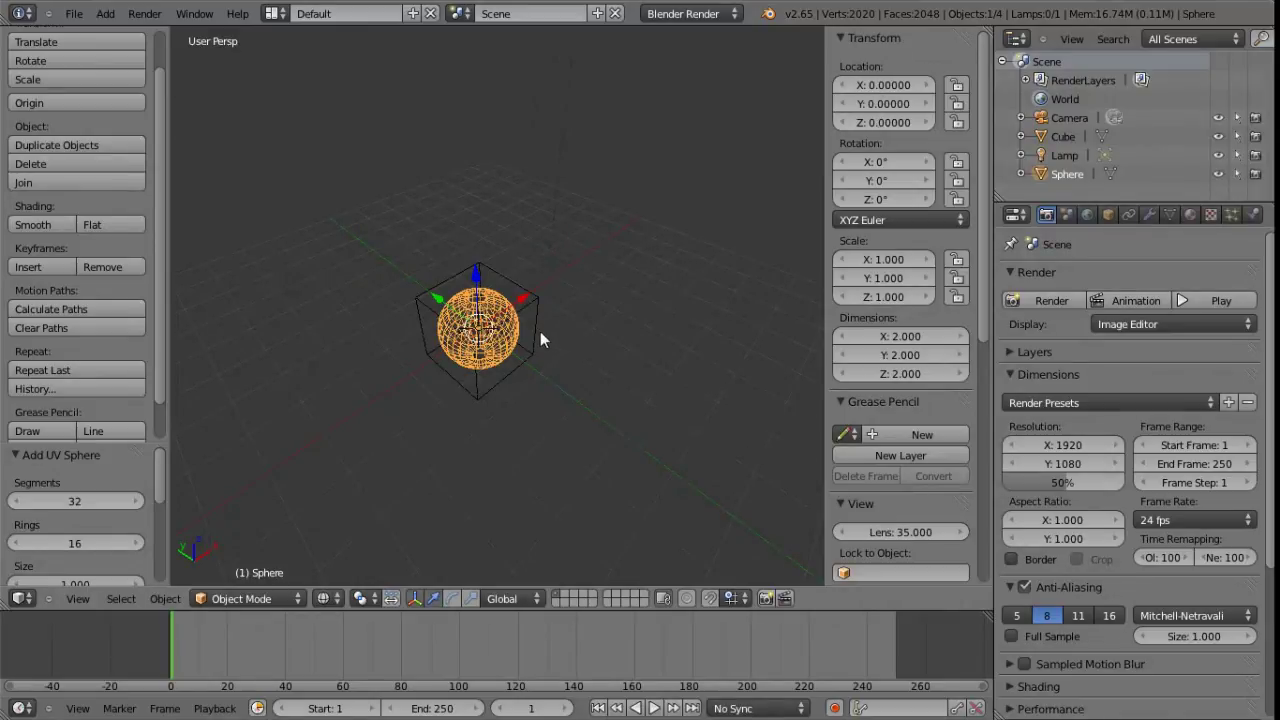
Step: Remove the sphere and place the 3D cursor in the empty space near the camera, at about X 7.72, Y -3.74, Z 3.12
key("Delete")
right_click(542, 370)
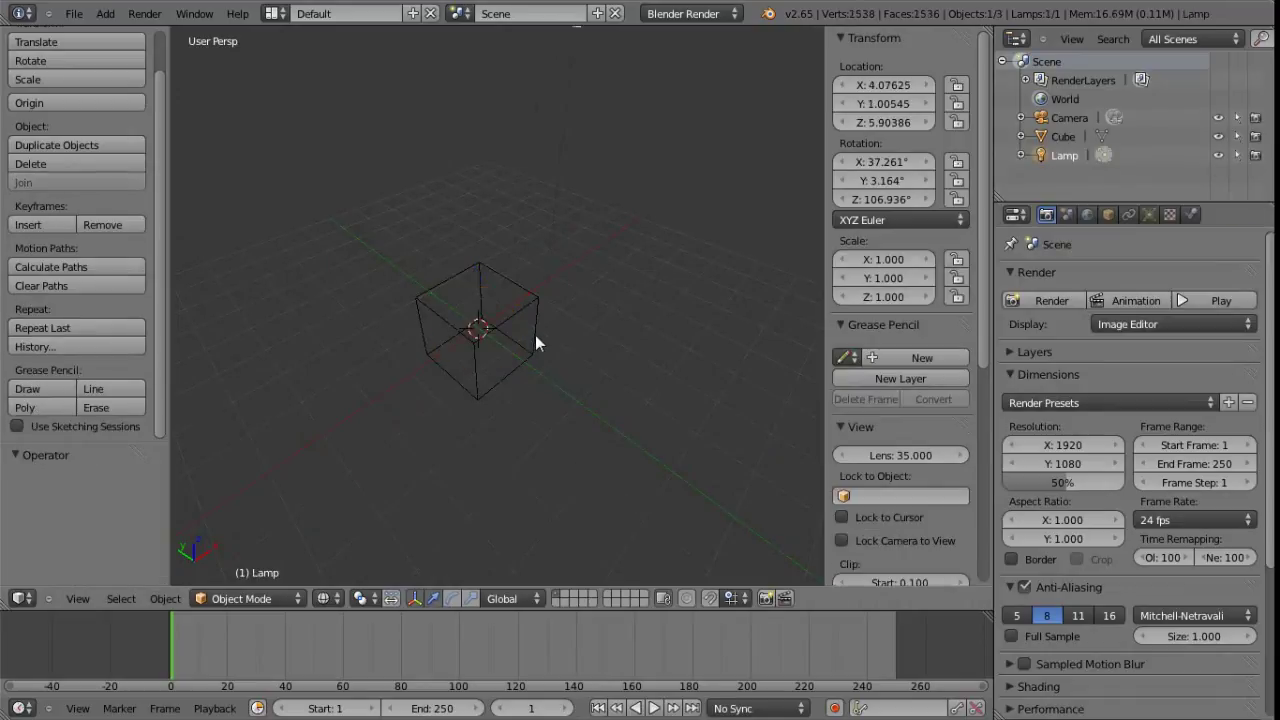
middle_click_drag(542, 370, 717, 351)
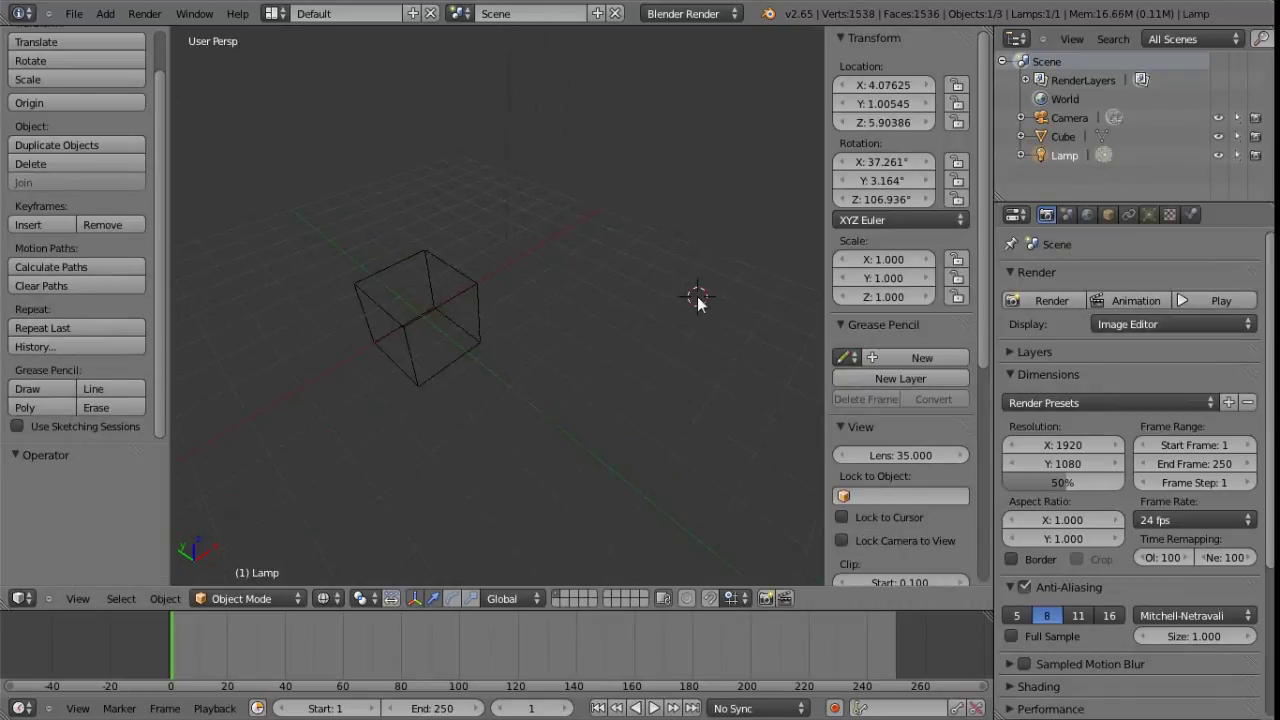
middle_click_drag(603, 401, 507, 461)
middle_click_drag(577, 371, 577, 385)
scroll(900, 400, "down", 8)
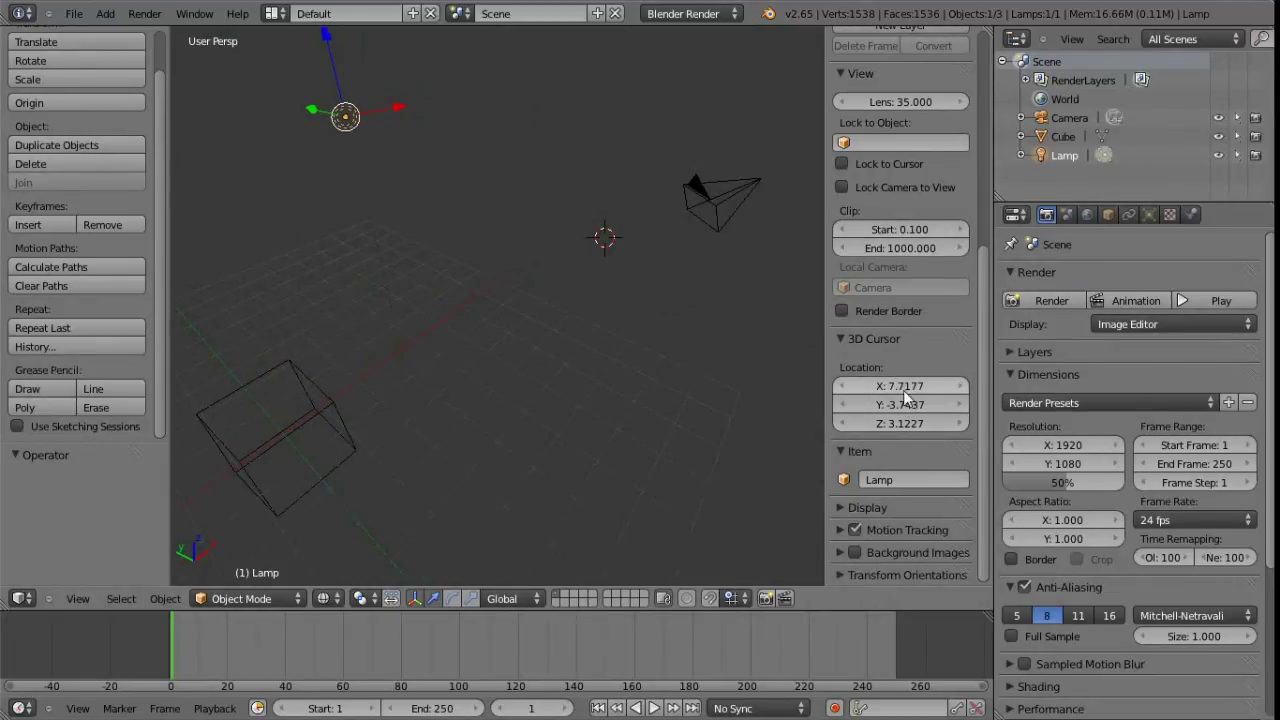
middle_click_drag(714, 386, 626, 380, "shift")
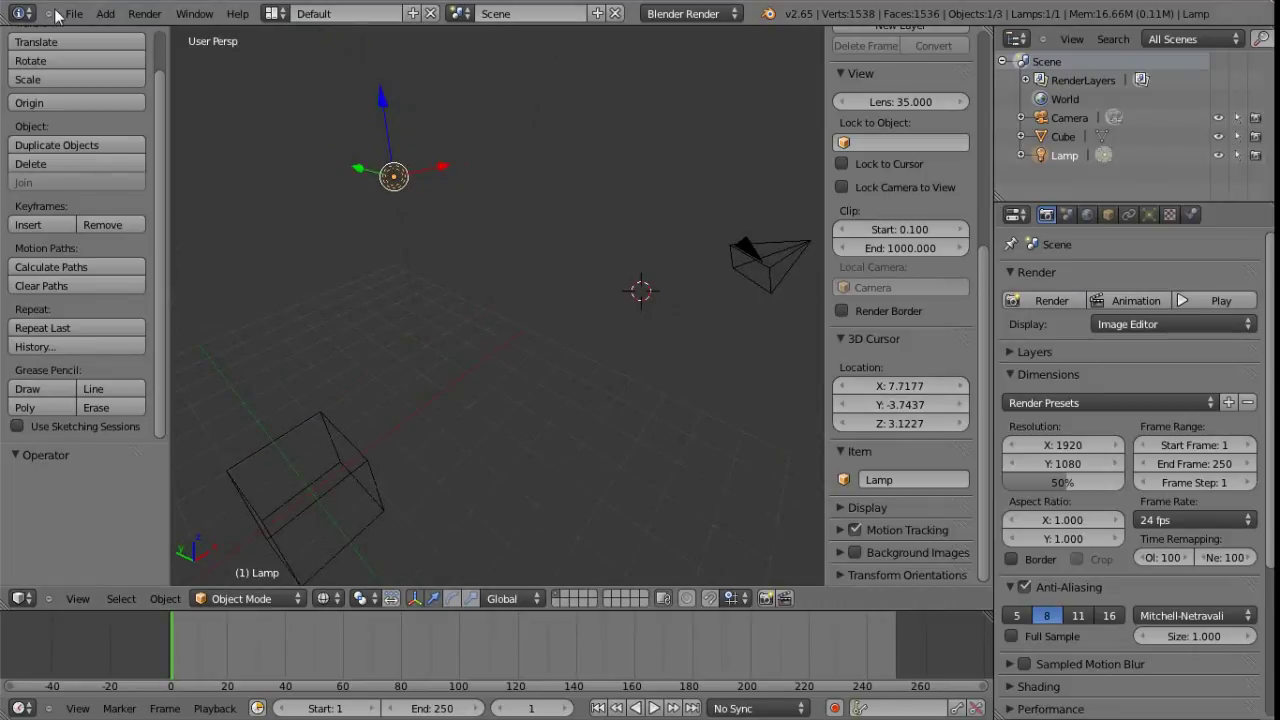
Step: Add a UV sphere at the 3D cursor near the camera and check its location values
left_click(105, 13)
mouse_move(131, 38)
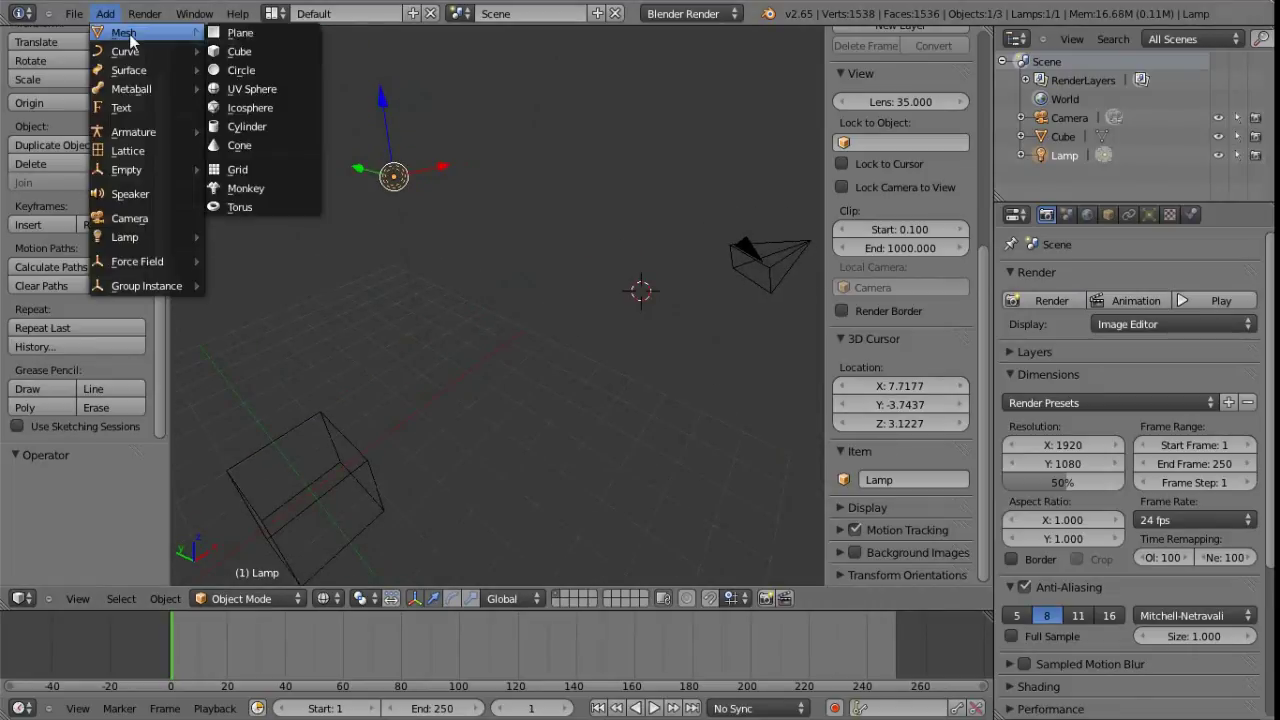
left_click(252, 90)
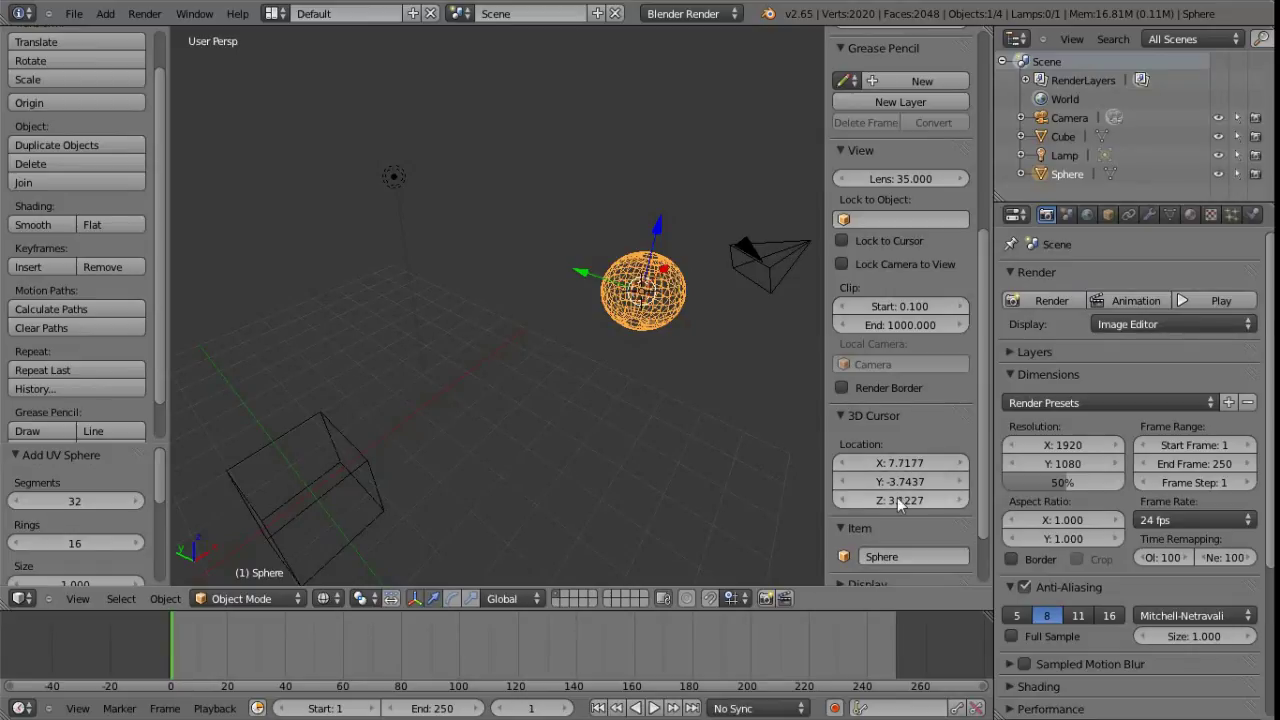
scroll(911, 419, "up", 8)
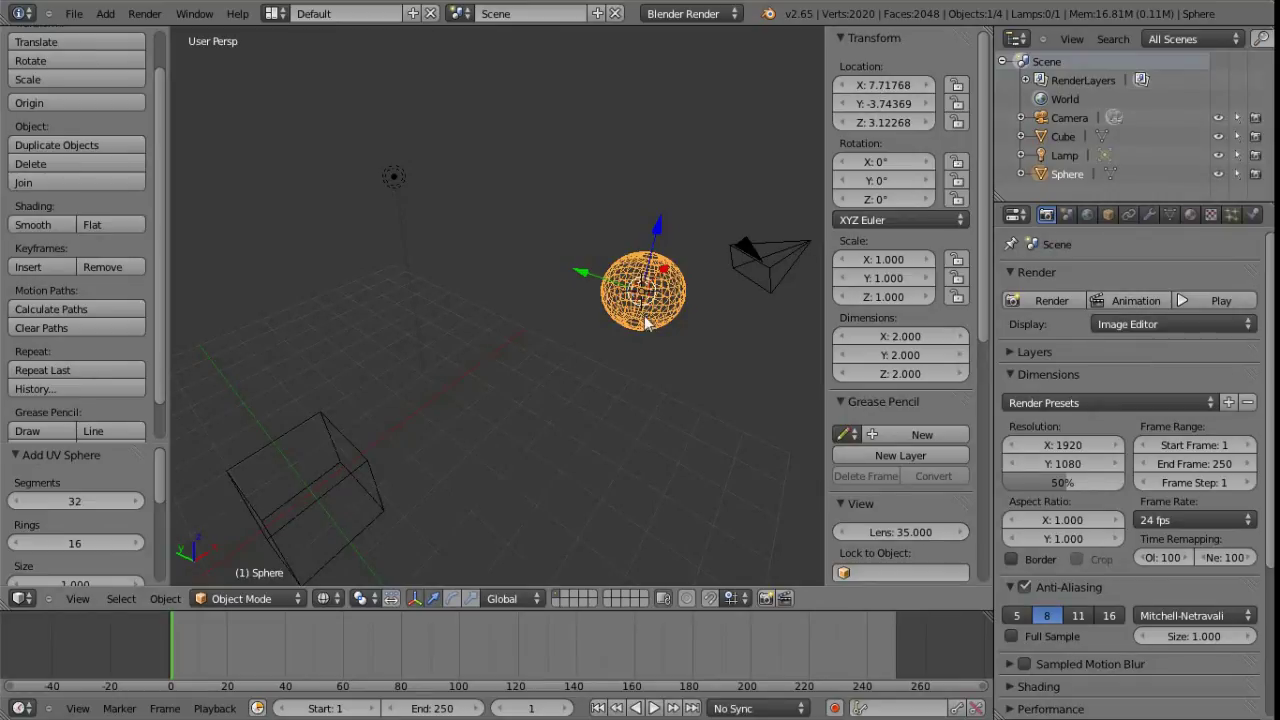
middle_click_drag(670, 299, 524, 374)
Step: Delete the UV sphere near the camera
key("x")
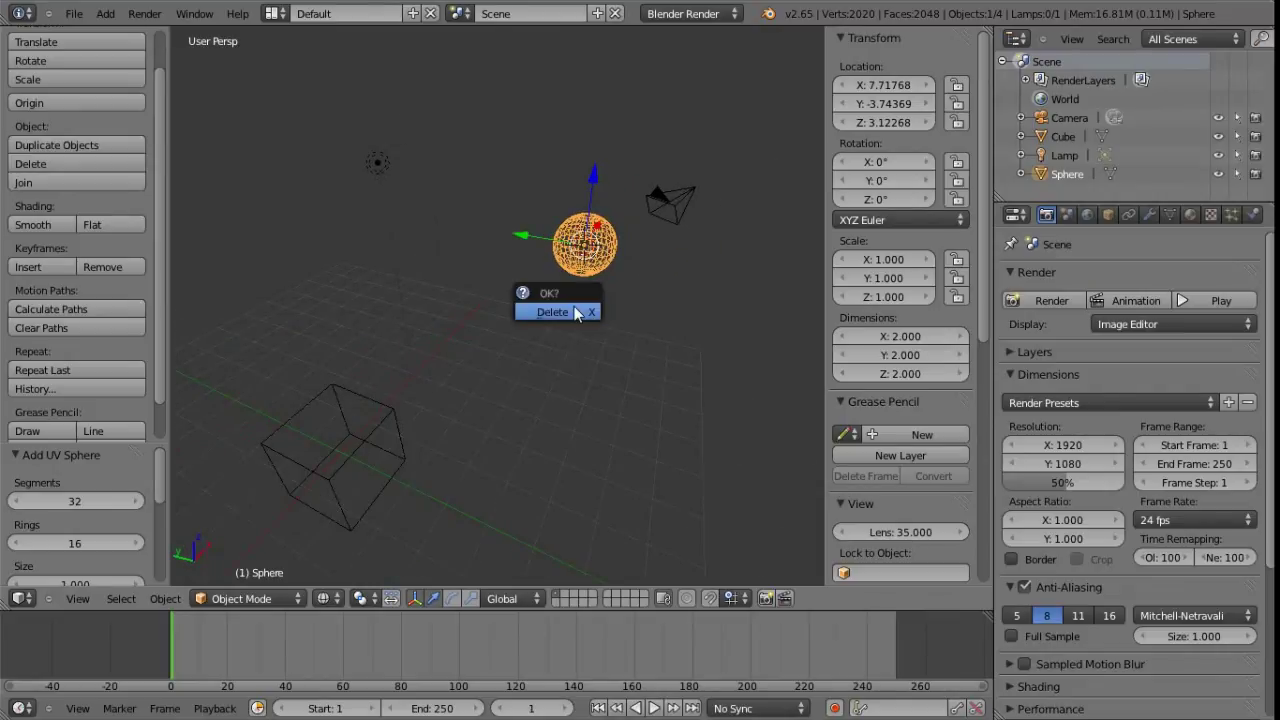
left_click(575, 313)
middle_click_drag(523, 371, 550, 356)
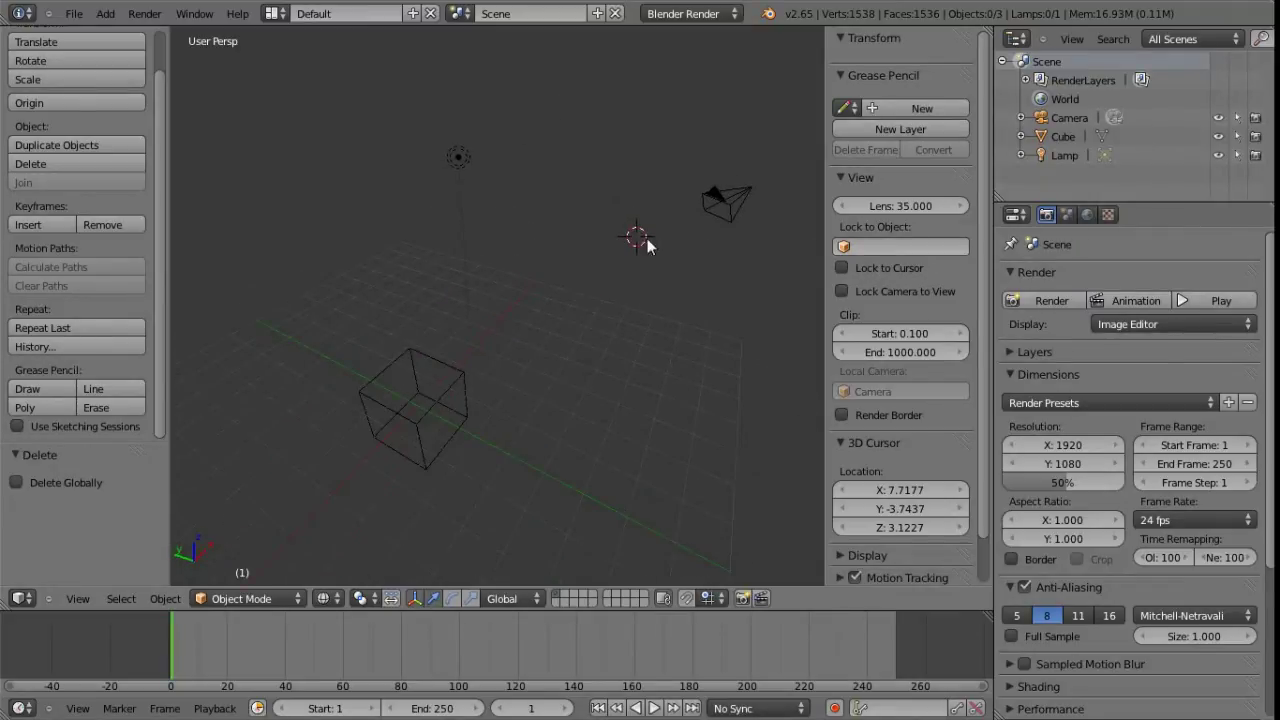
middle_click_drag(606, 318, 633, 288)
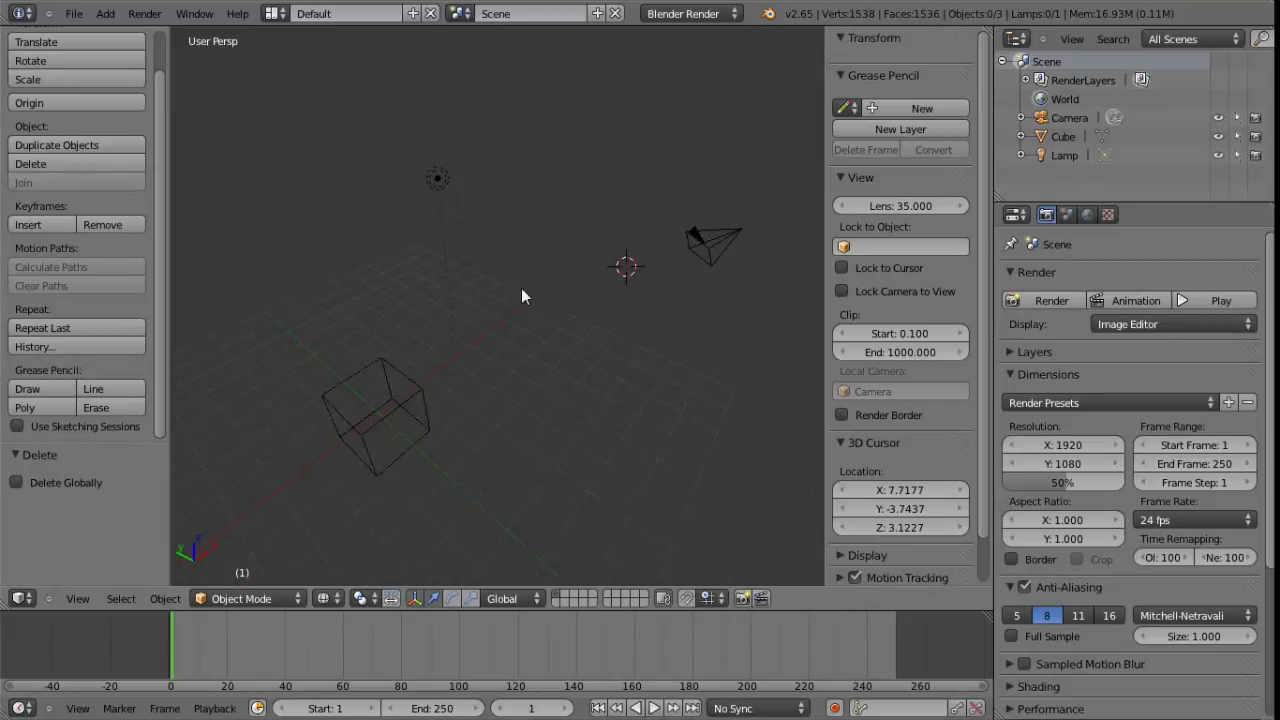
middle_click_drag(514, 363, 486, 337)
Step: Select the cube and set the pivot point to 3D Cursor
right_click(462, 358)
middle_click_drag(452, 390, 498, 391)
scroll(508, 345, "up", 4)
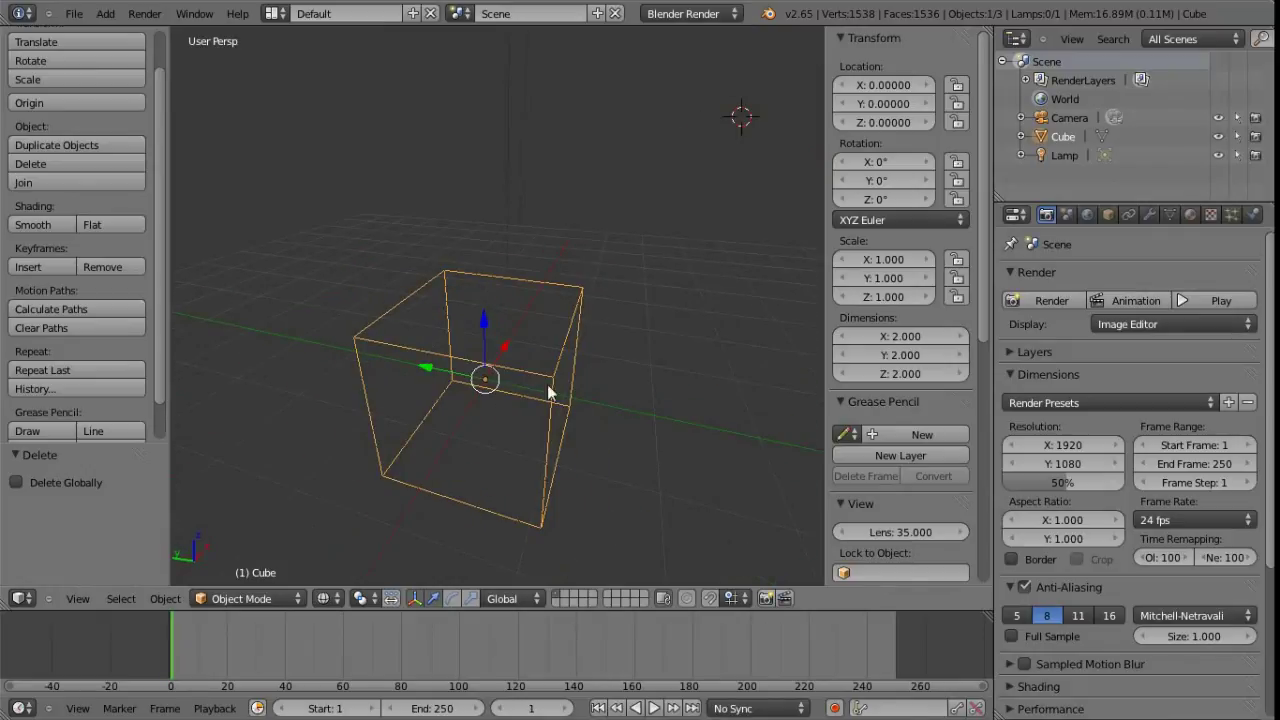
scroll(572, 385, "down", 2)
middle_click_drag(571, 371, 434, 400)
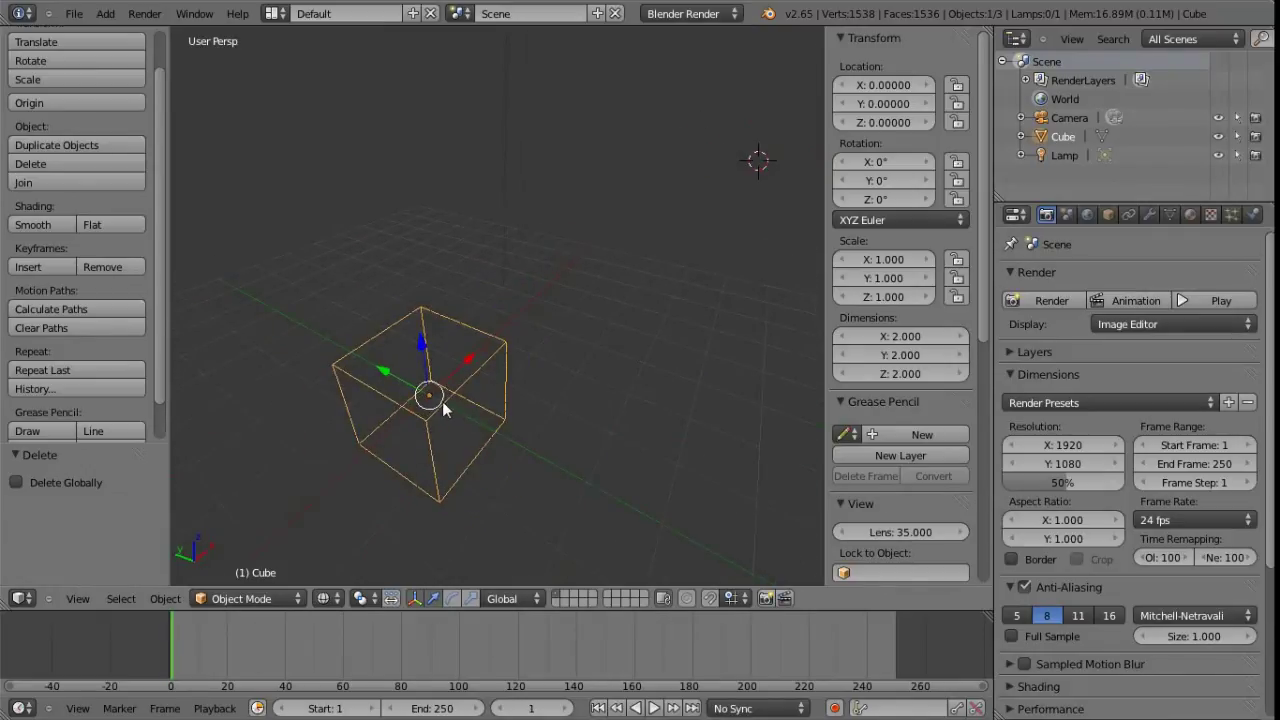
scroll(443, 401, "down", 1)
middle_click_drag(520, 389, 430, 397)
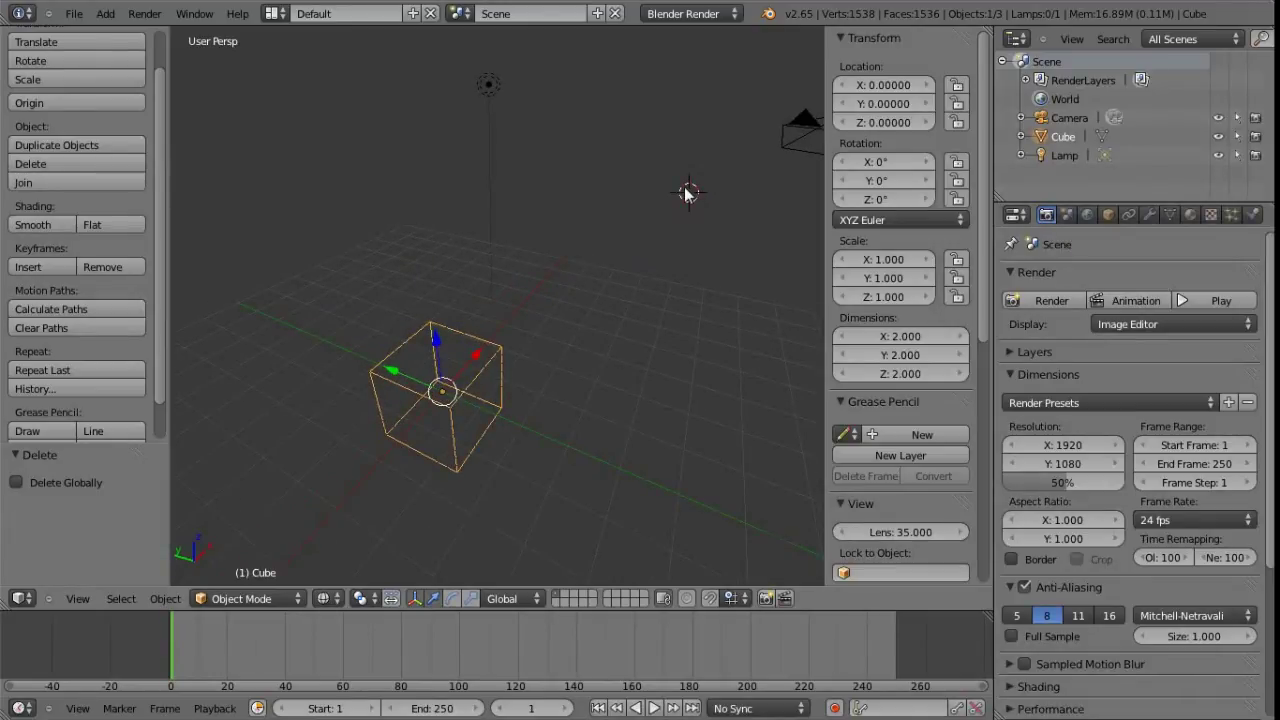
middle_click_drag(689, 197, 550, 327)
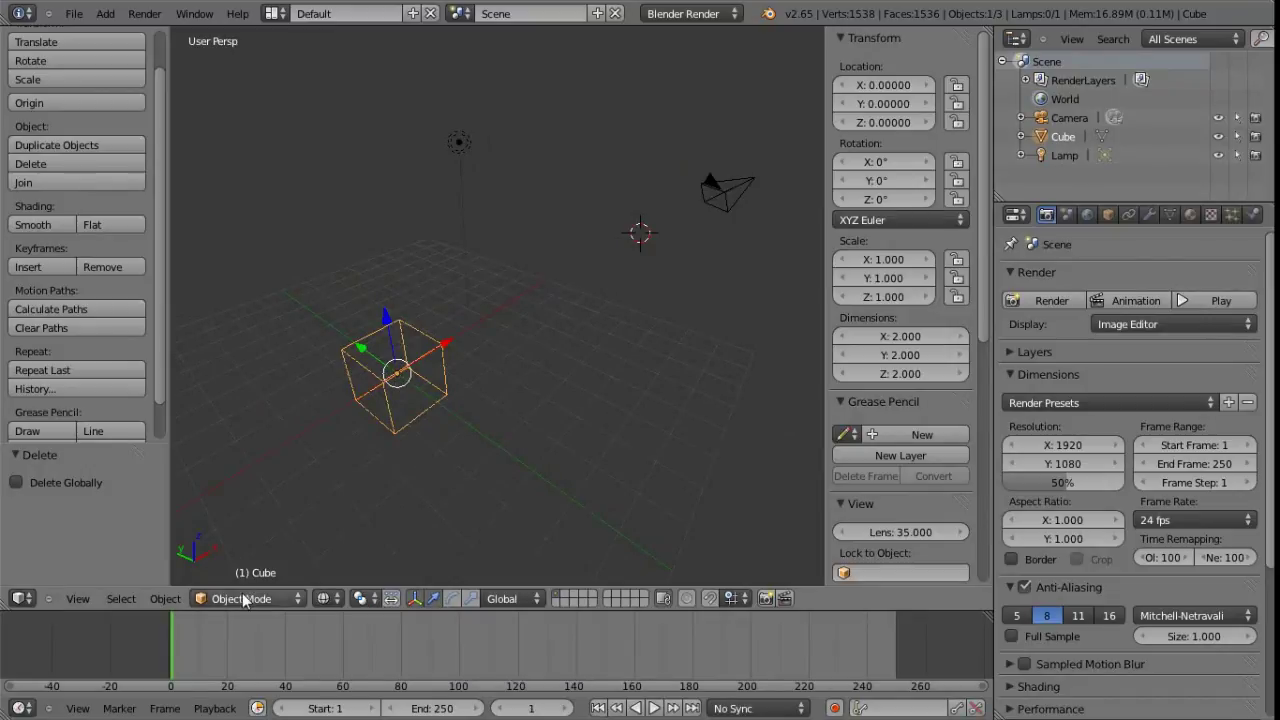
left_click(372, 599)
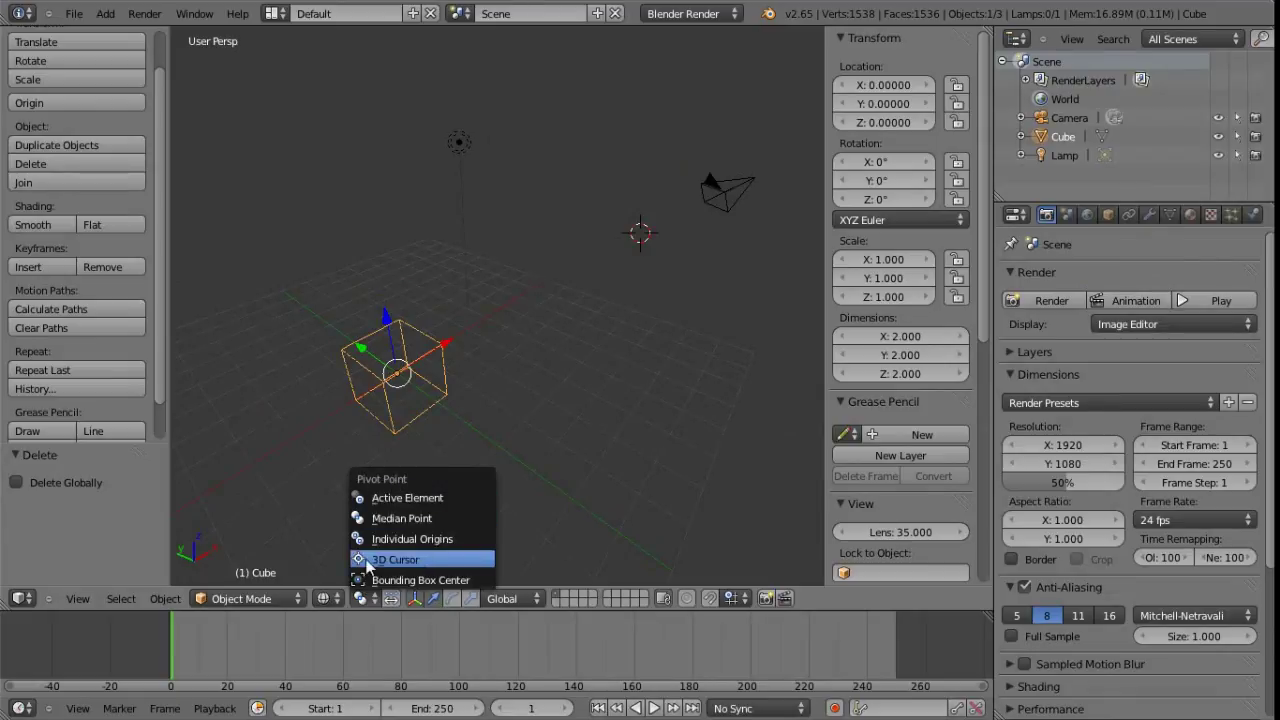
left_click(435, 560)
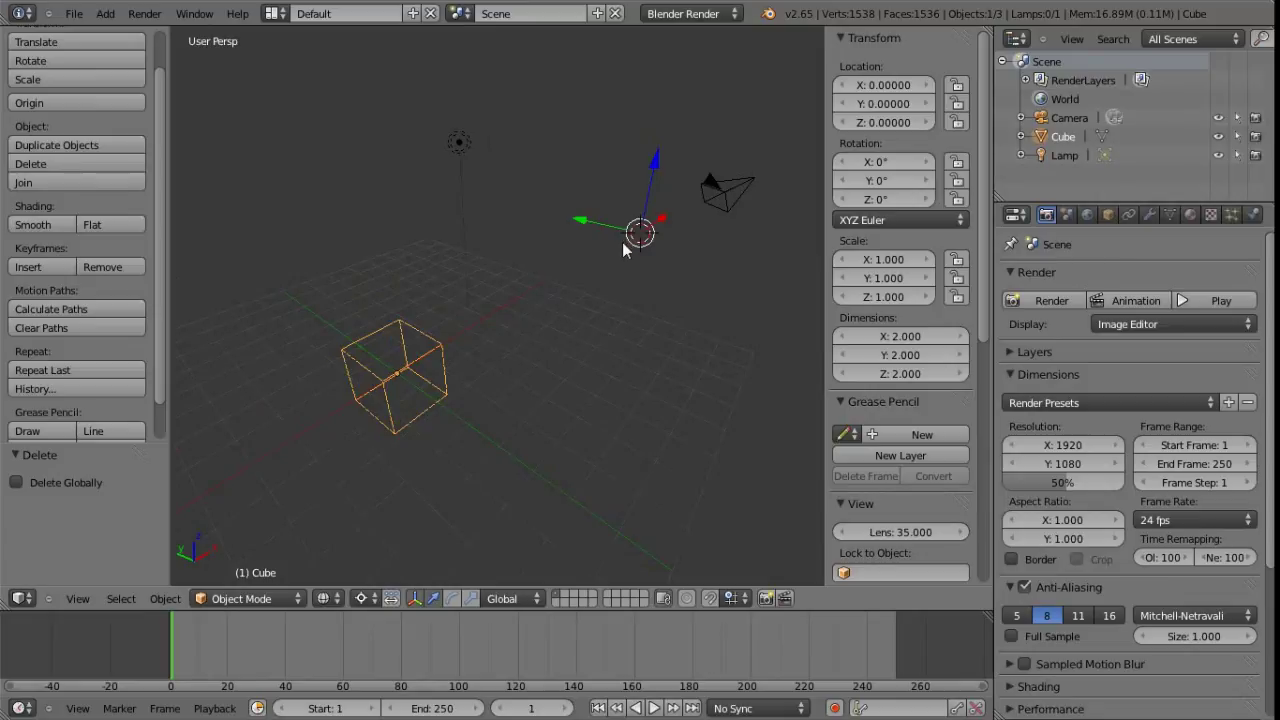
Step: Set the 3D cursor's X location to about 4.35
middle_click_drag(633, 314, 589, 346, "shift")
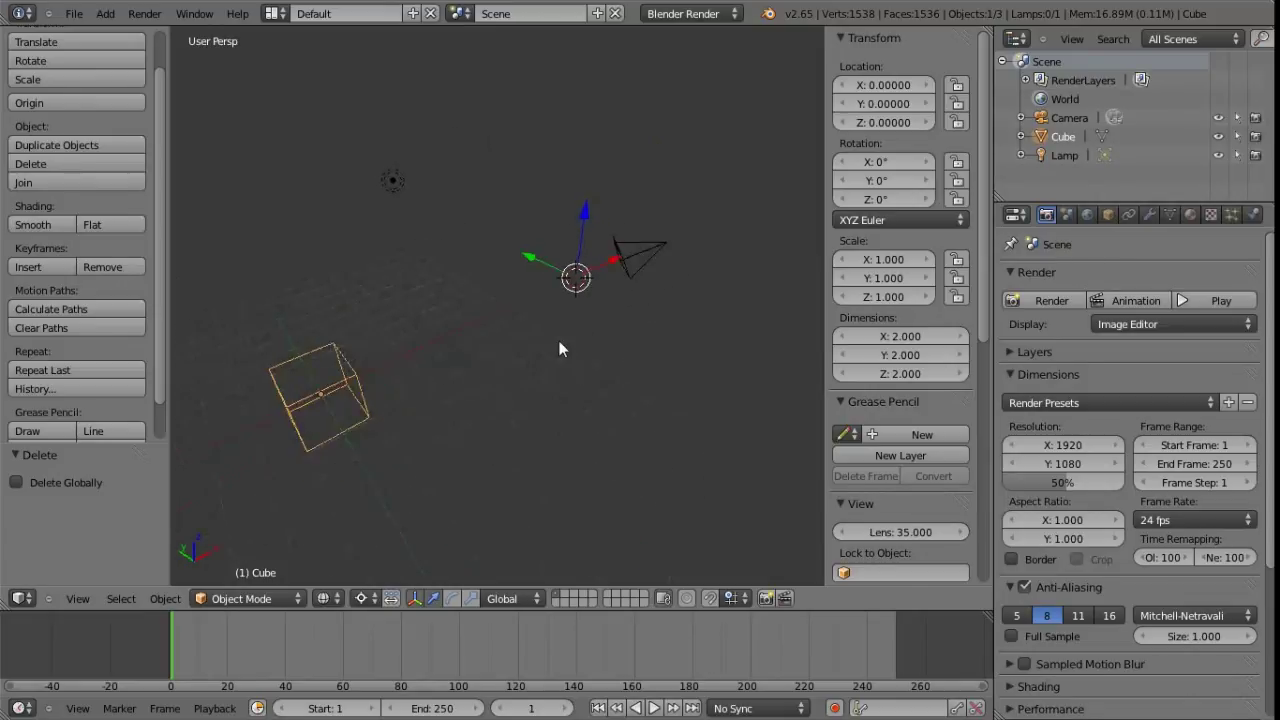
scroll(938, 368, "down", 6)
scroll(942, 373, "down", 4)
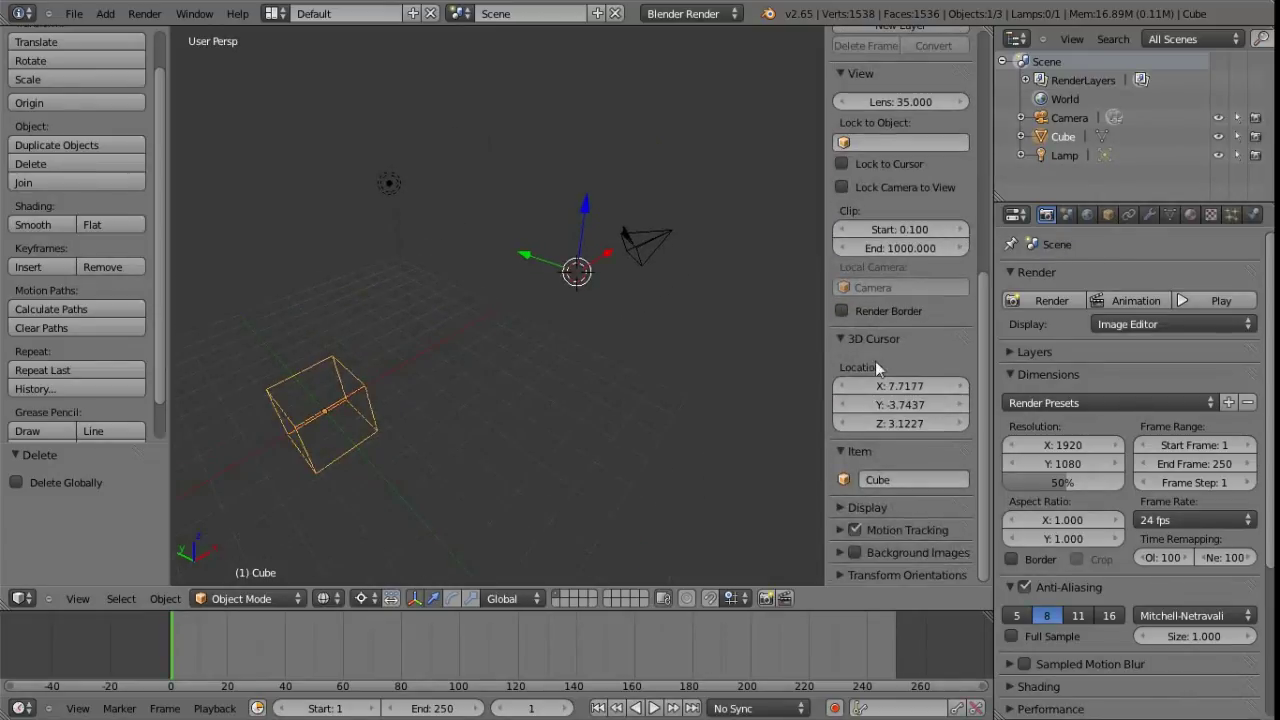
key("ctrl+v")
mouse_move(887, 384)
left_mouse_down()
mouse_move(907, 377)
mouse_move(895, 374)
left_mouse_up()
middle_click_drag(560, 393, 574, 369)
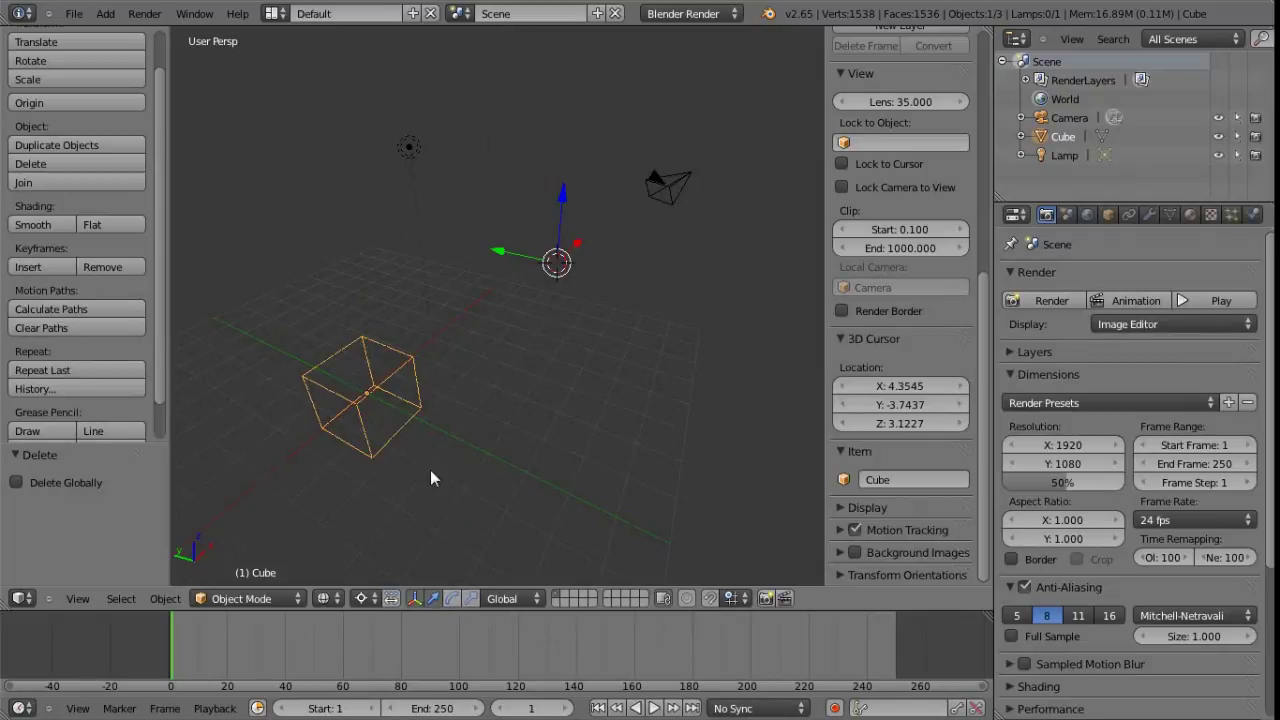
Step: Switch the manipulator to rotation, try rotating the cube around the 3D cursor, and undo the rotation
left_click(453, 598)
middle_click_drag(583, 431, 515, 449)
left_click_drag(515, 447, 658, 388)
key("ctrl+z")
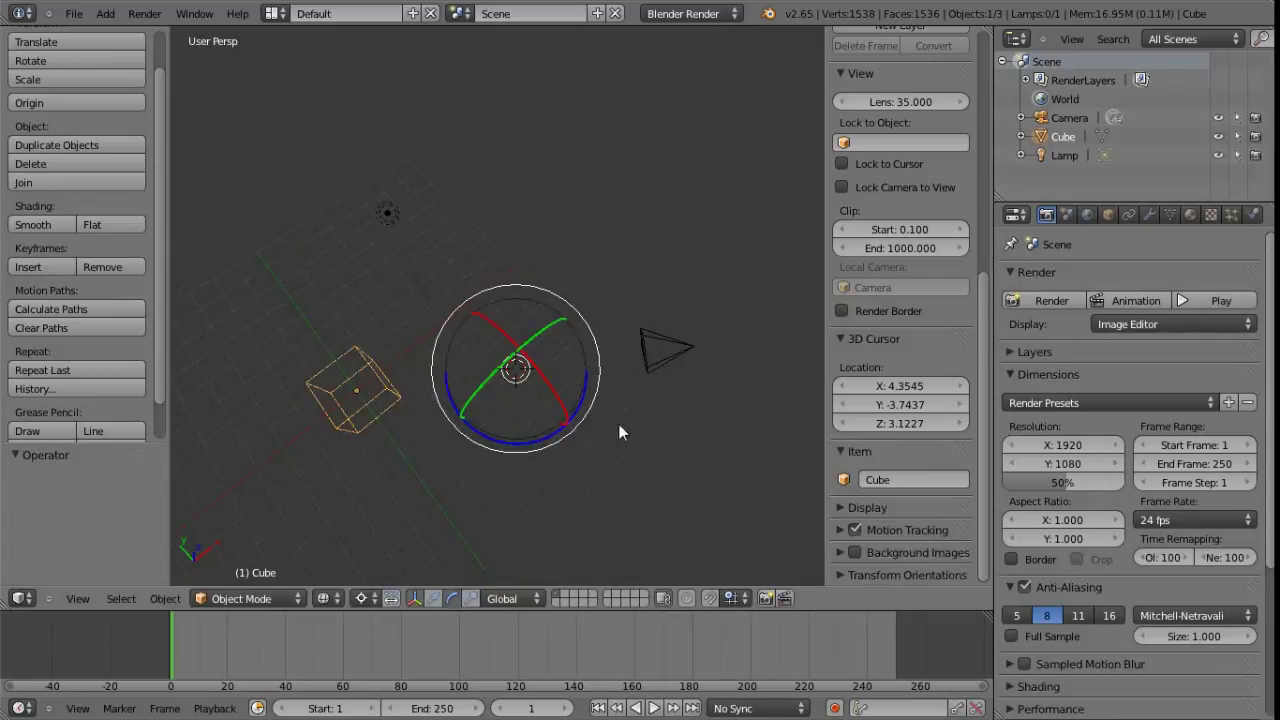
middle_click_drag(540, 578, 497, 297)
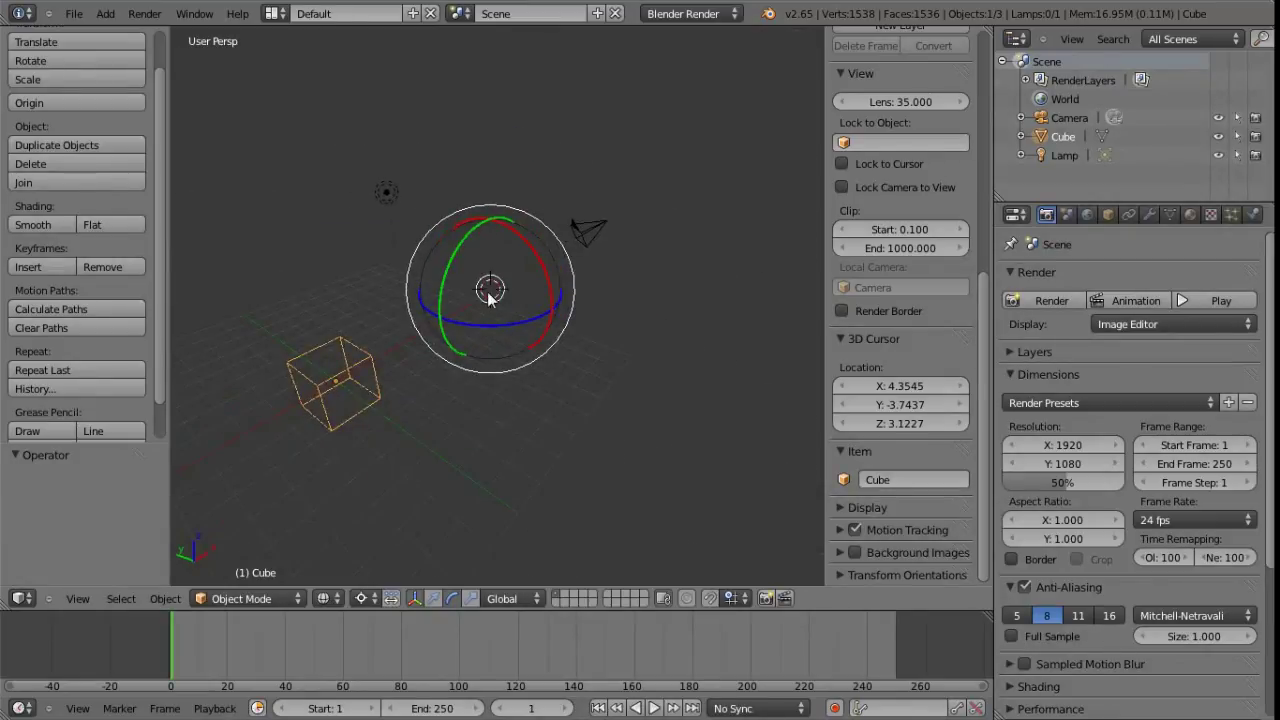
scroll(643, 352, "up", 3, "shift")
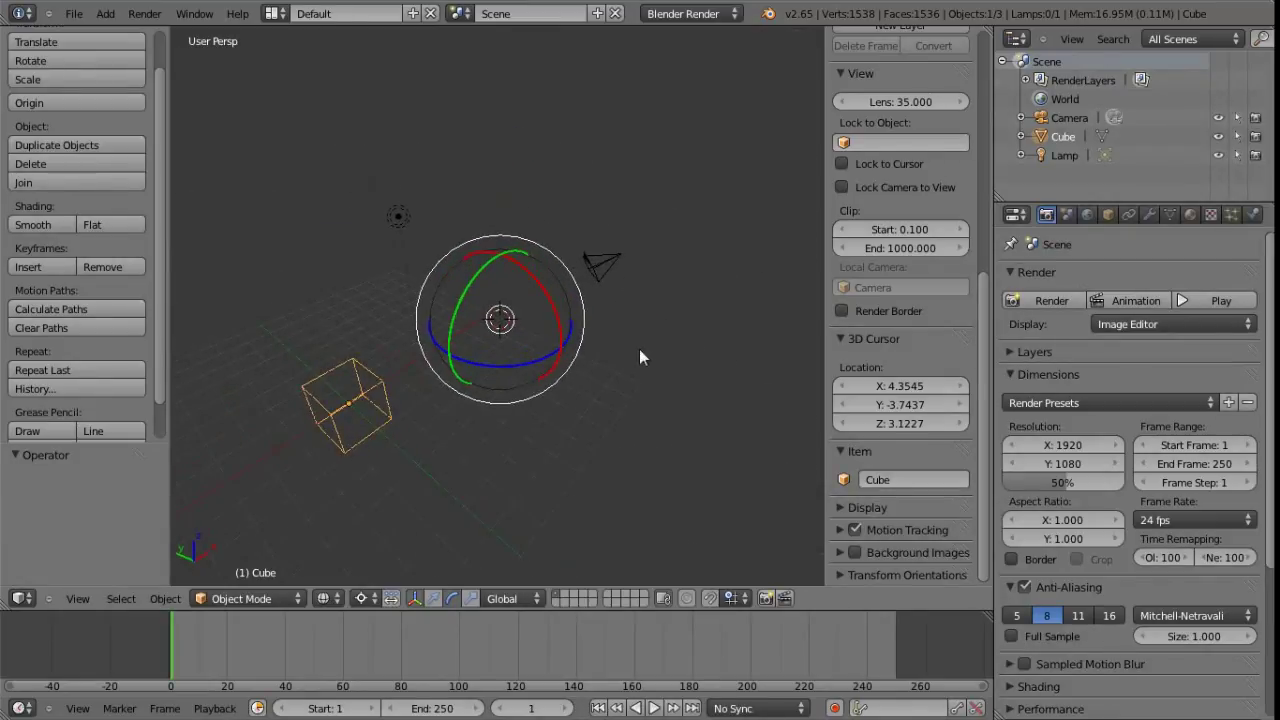
mouse_move(598, 374)
middle_mouse_down()
mouse_move(595, 310)
mouse_move(586, 322)
mouse_move(659, 368)
mouse_move(600, 357)
middle_mouse_up()
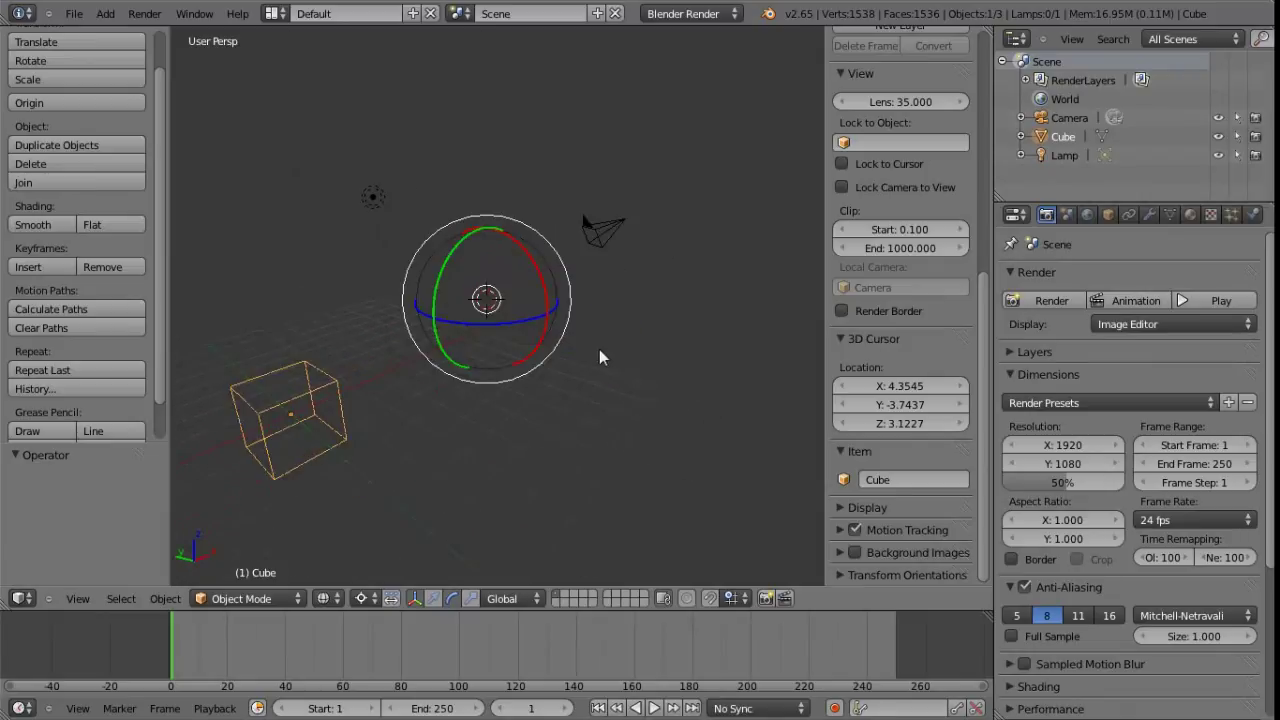
Step: Select the camera and snap the 3D cursor to it
scroll(636, 330, "up", 2, "shift")
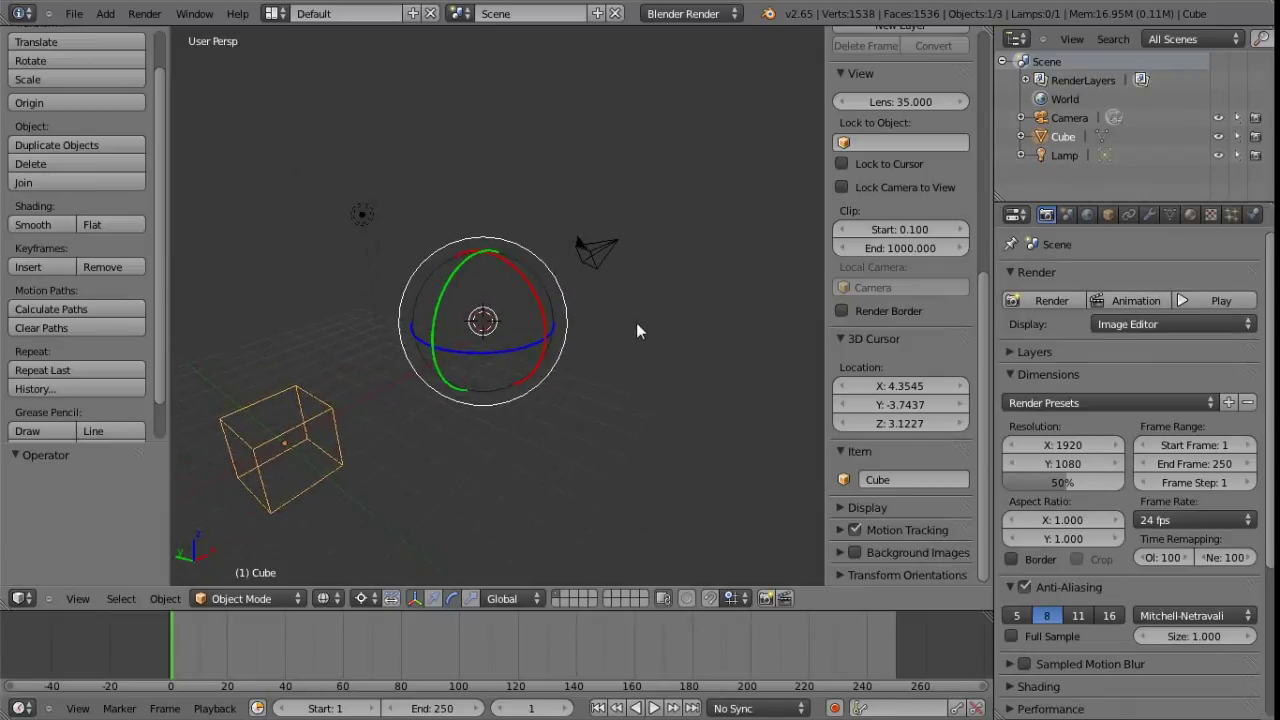
right_click(604, 252)
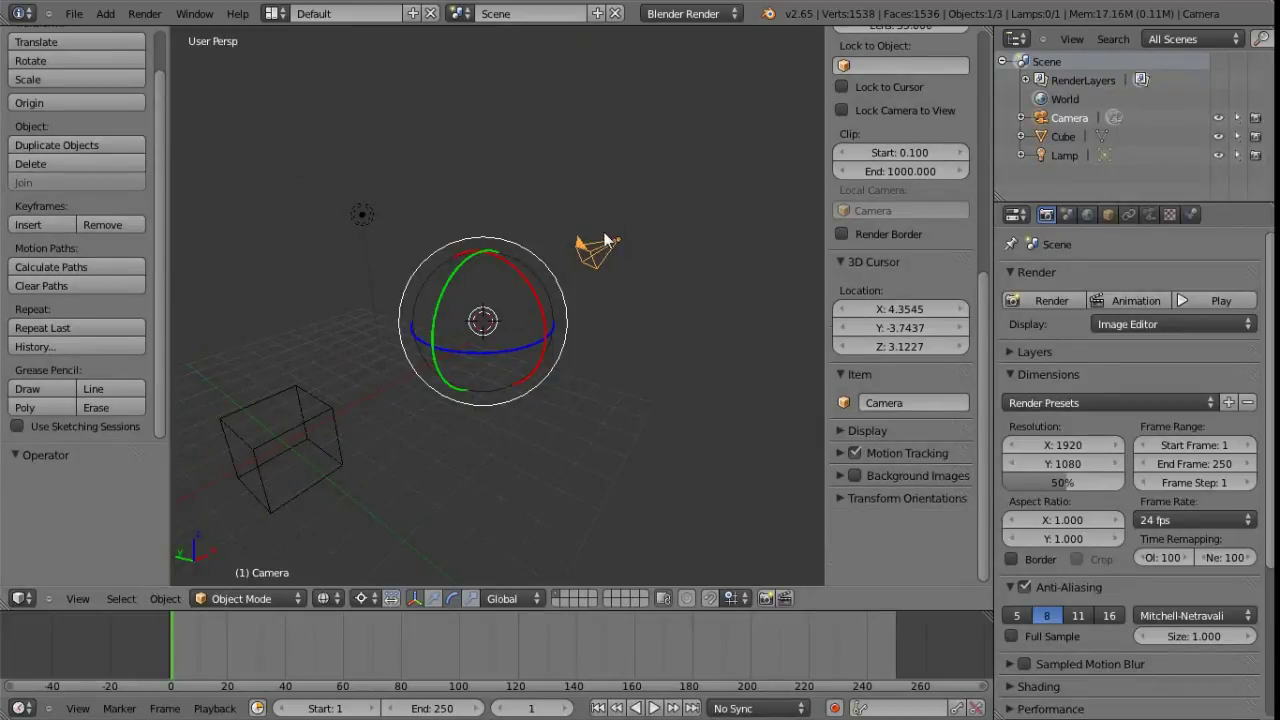
scroll(640, 317, "down", 4, "shift")
scroll(645, 335, "up", 3, "shift")
scroll(628, 340, "down", 2, "shift")
scroll(631, 308, "up", 1, "shift")
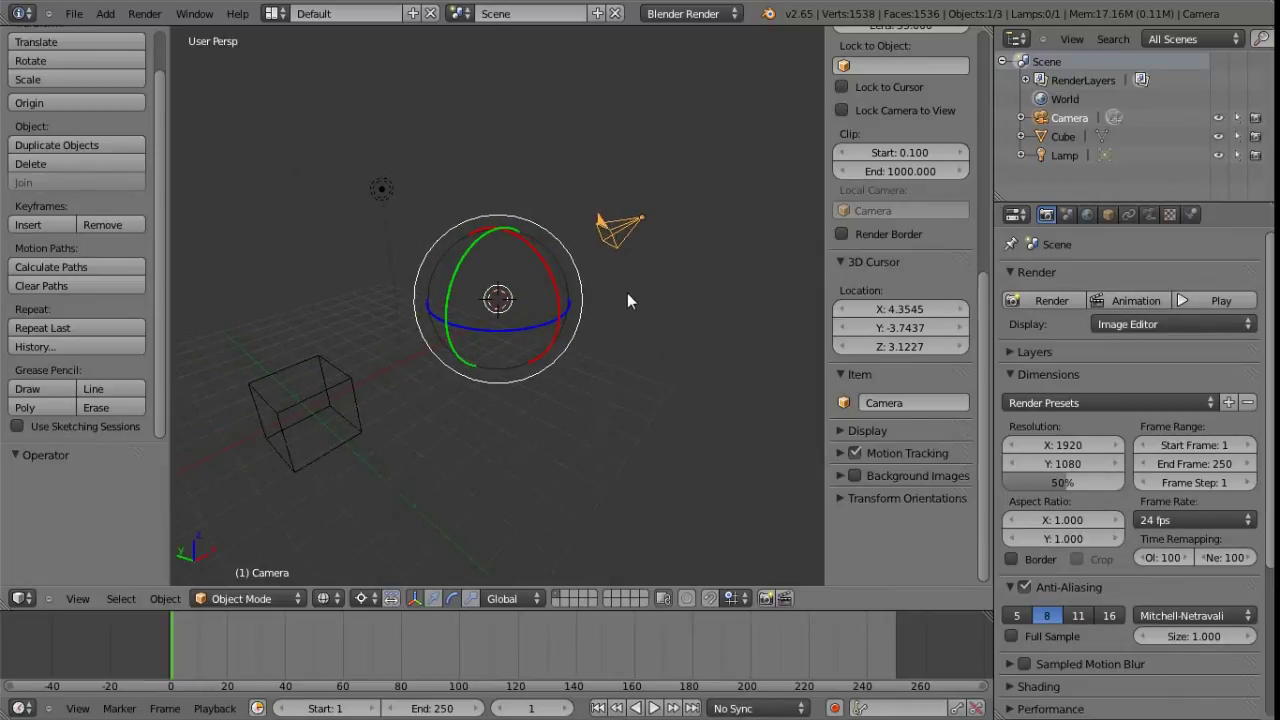
key("shift+s")
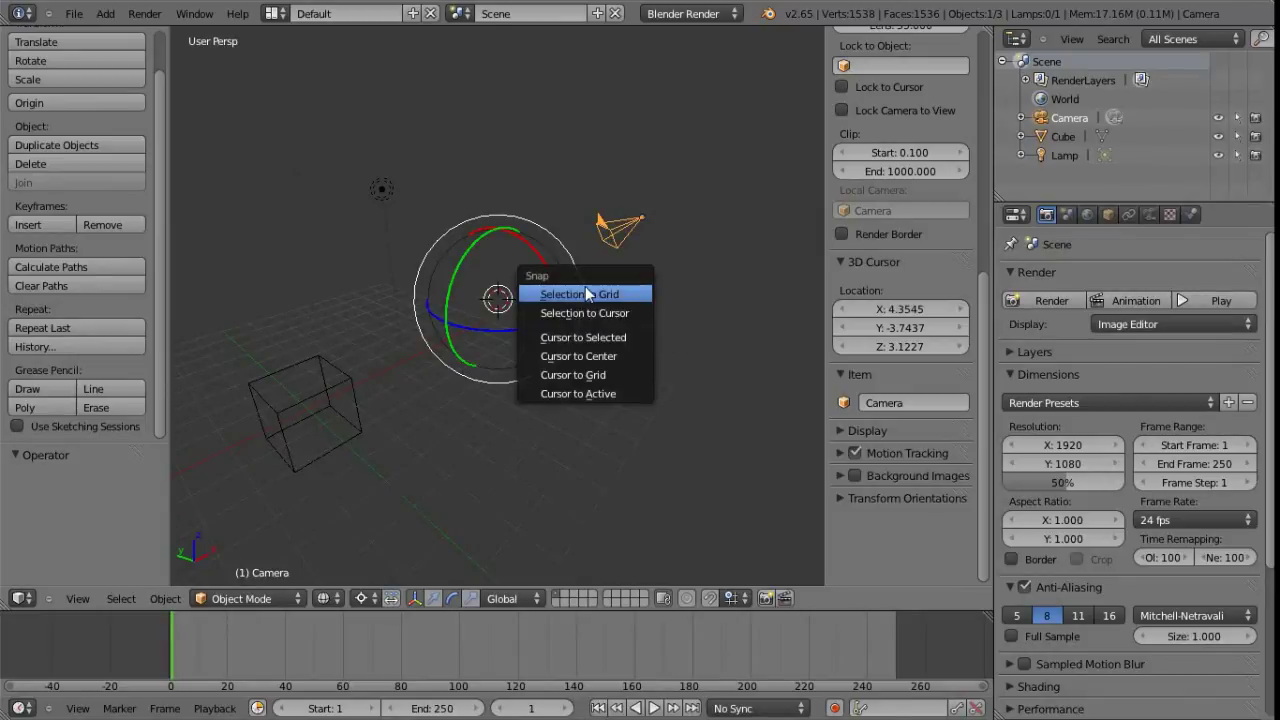
left_click(631, 340)
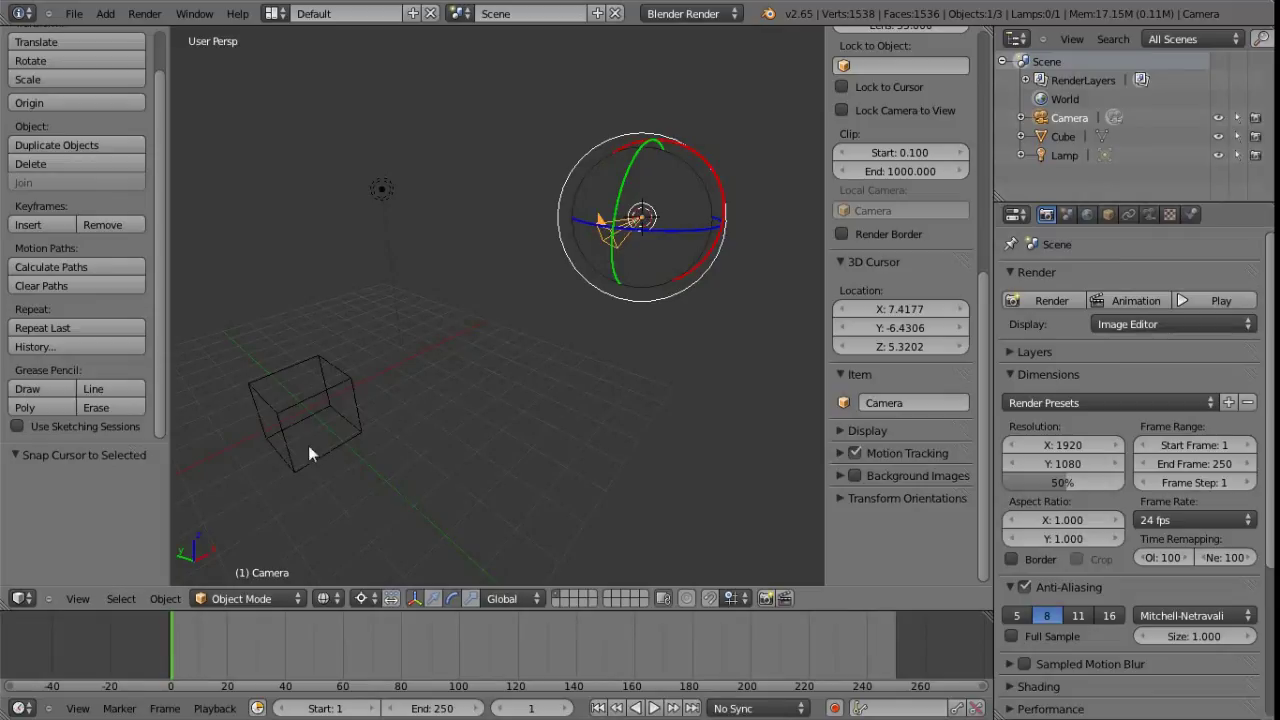
Step: Select the cube and set the pivot point to Active Element
right_click(337, 379)
middle_click_drag(347, 406, 450, 390)
left_click(361, 598)
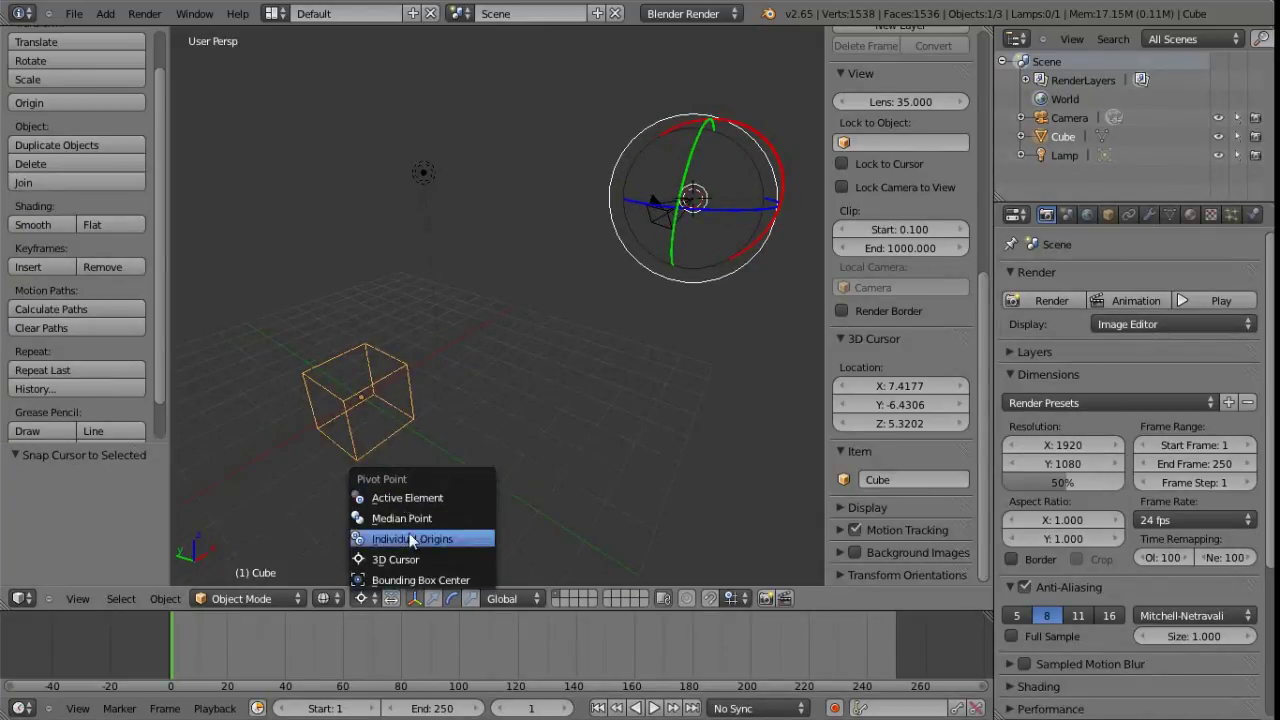
left_click(413, 502)
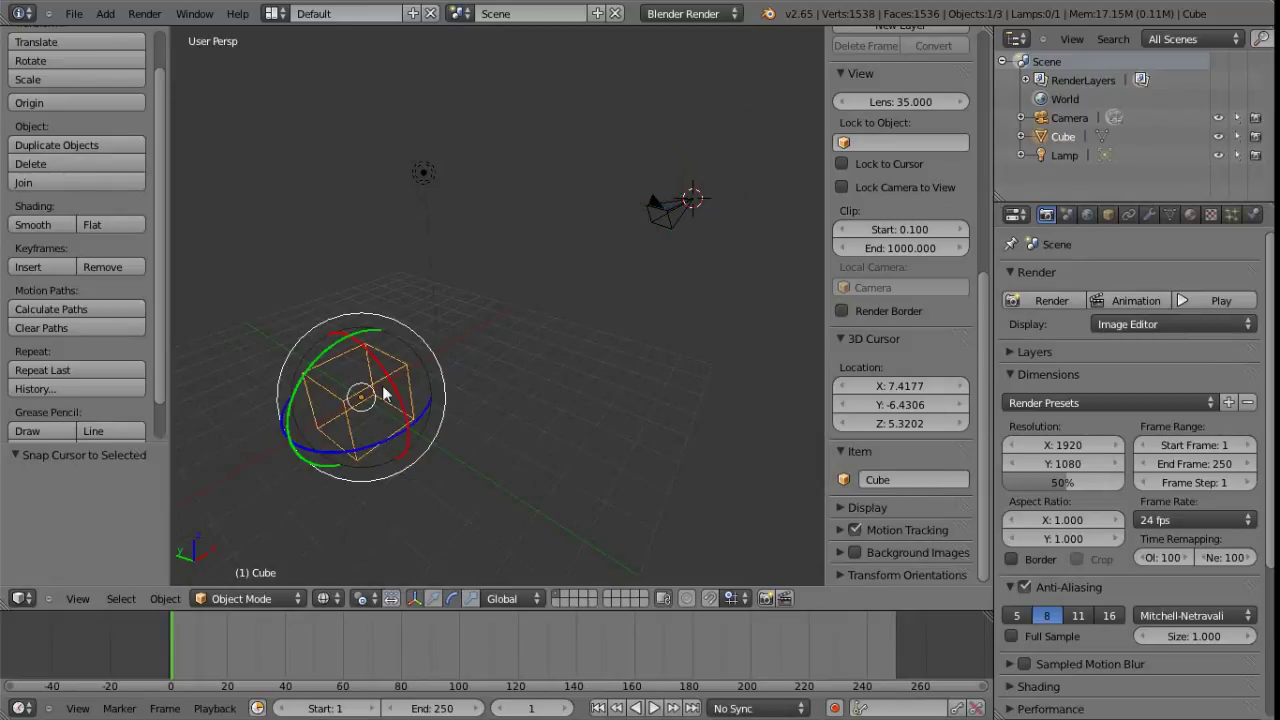
Step: Examine the cube's rotation manipulator and the 3D cursor at the camera from several angles and distances
middle_click_drag(688, 198, 530, 320)
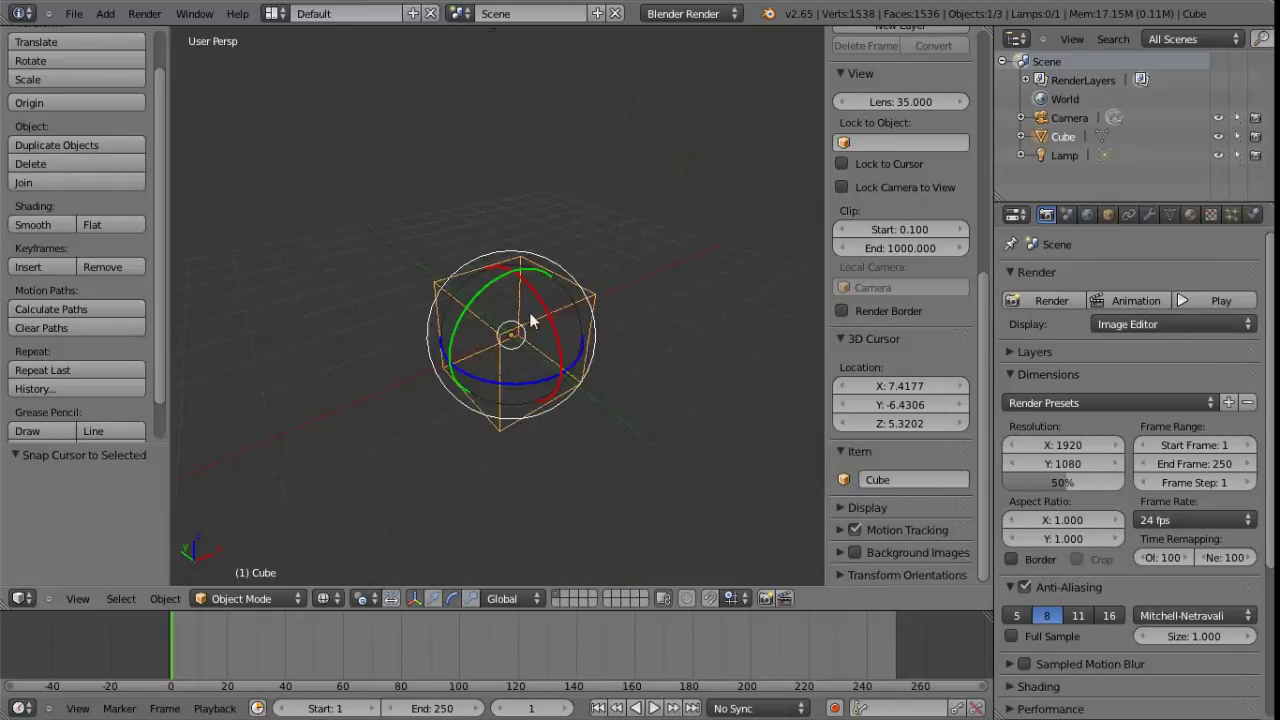
scroll(553, 375, "up", 5)
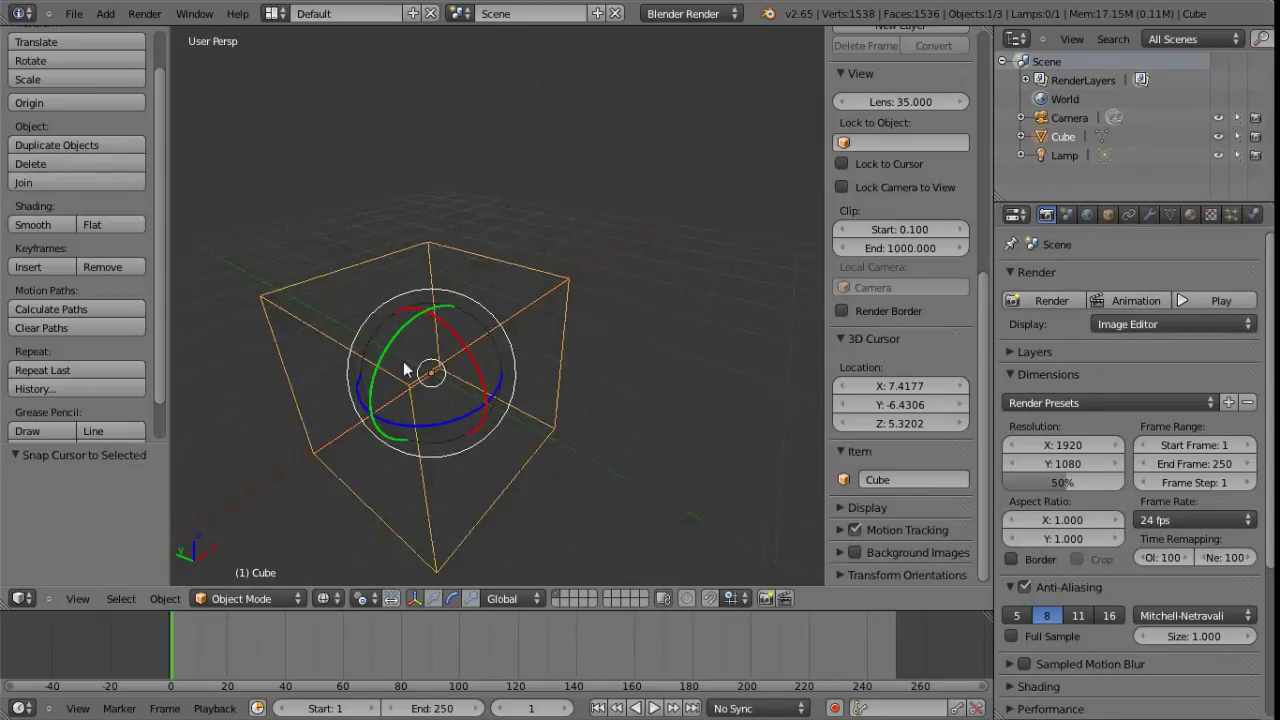
scroll(491, 354, "down", 6)
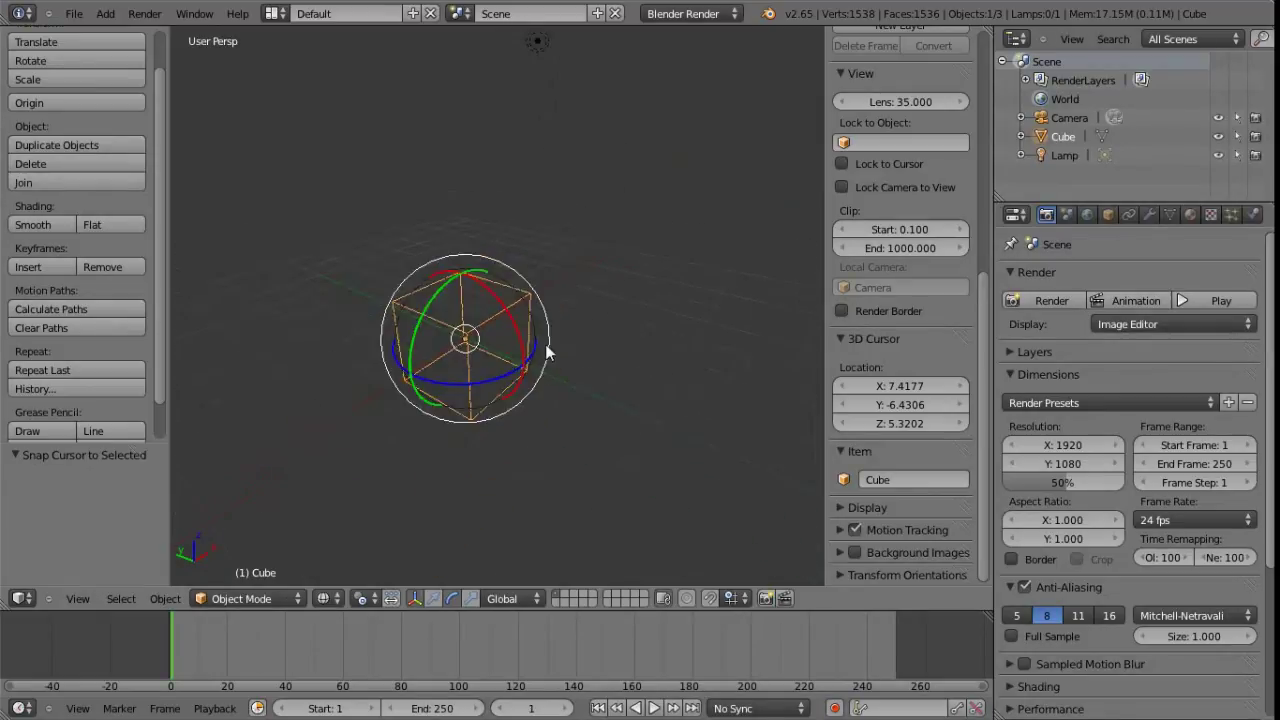
middle_click_drag(567, 335, 530, 320)
middle_click_drag(584, 266, 644, 284)
middle_click_drag(577, 350, 656, 228)
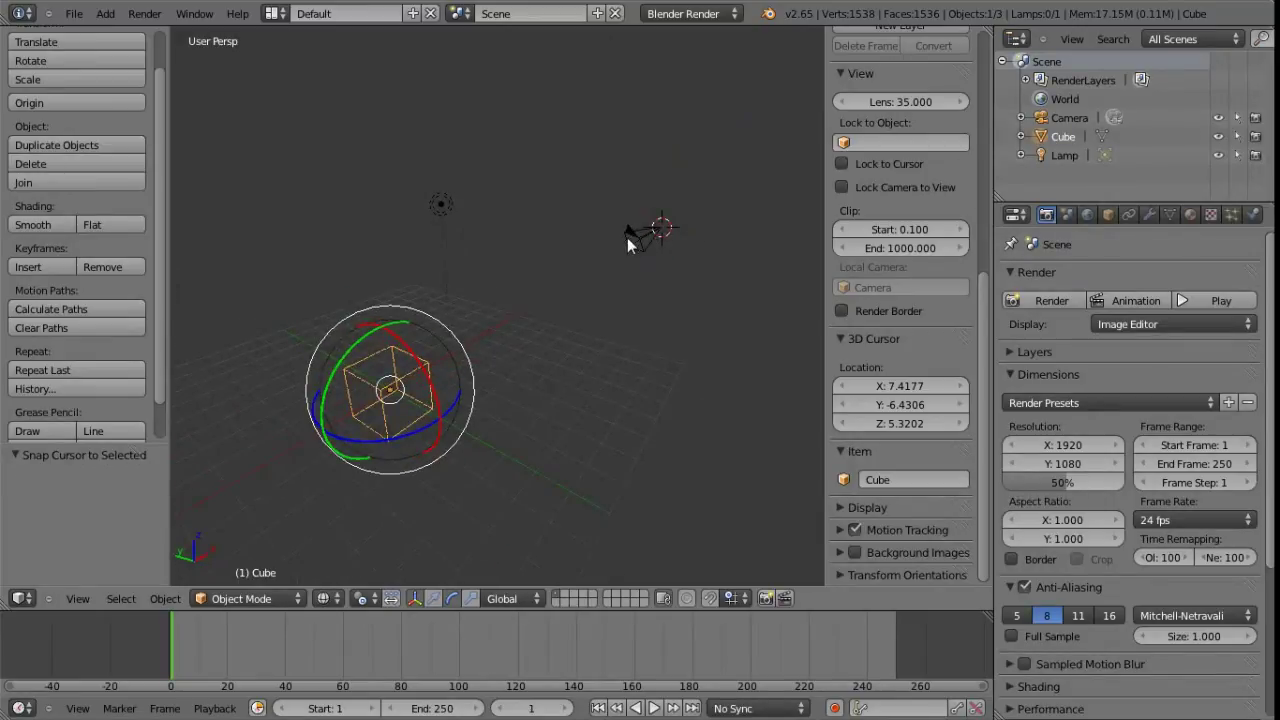
middle_click_drag(577, 317, 610, 295)
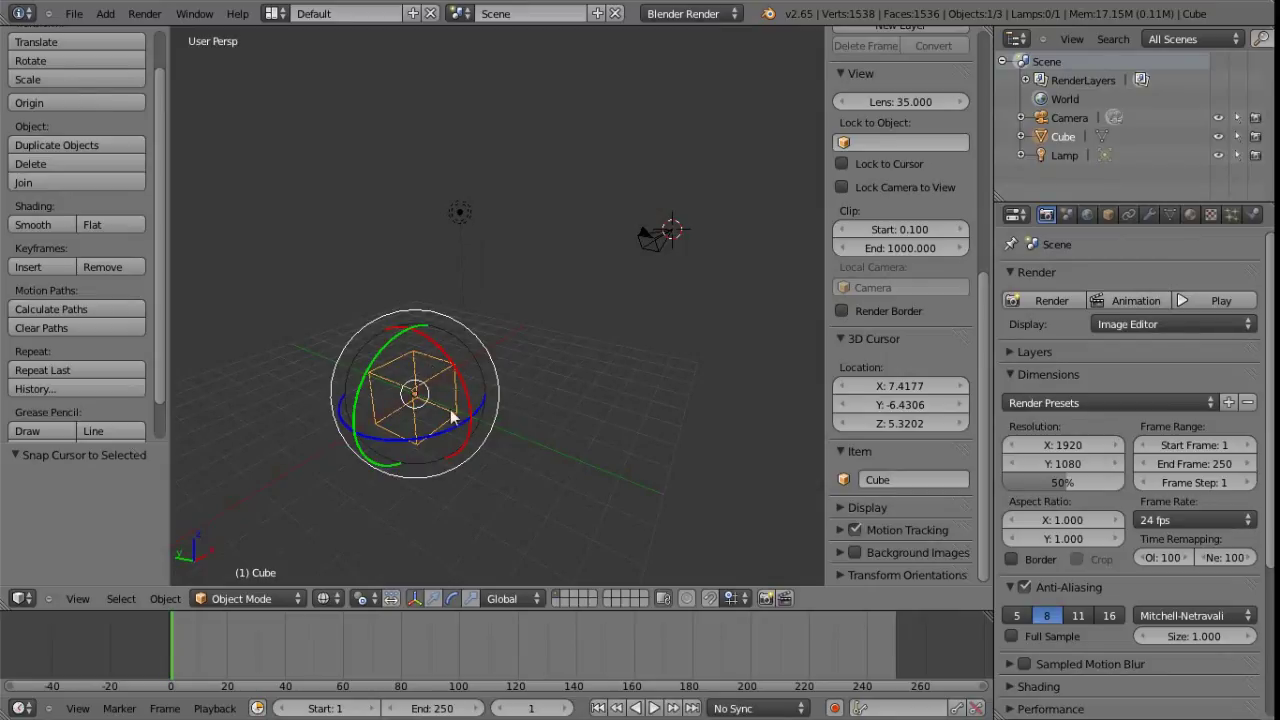
scroll(880, 342, "up", 2)
scroll(879, 348, "down", 2)
Step: Expand the viewport's Display settings and switch Only Render on and back off
left_click(851, 507)
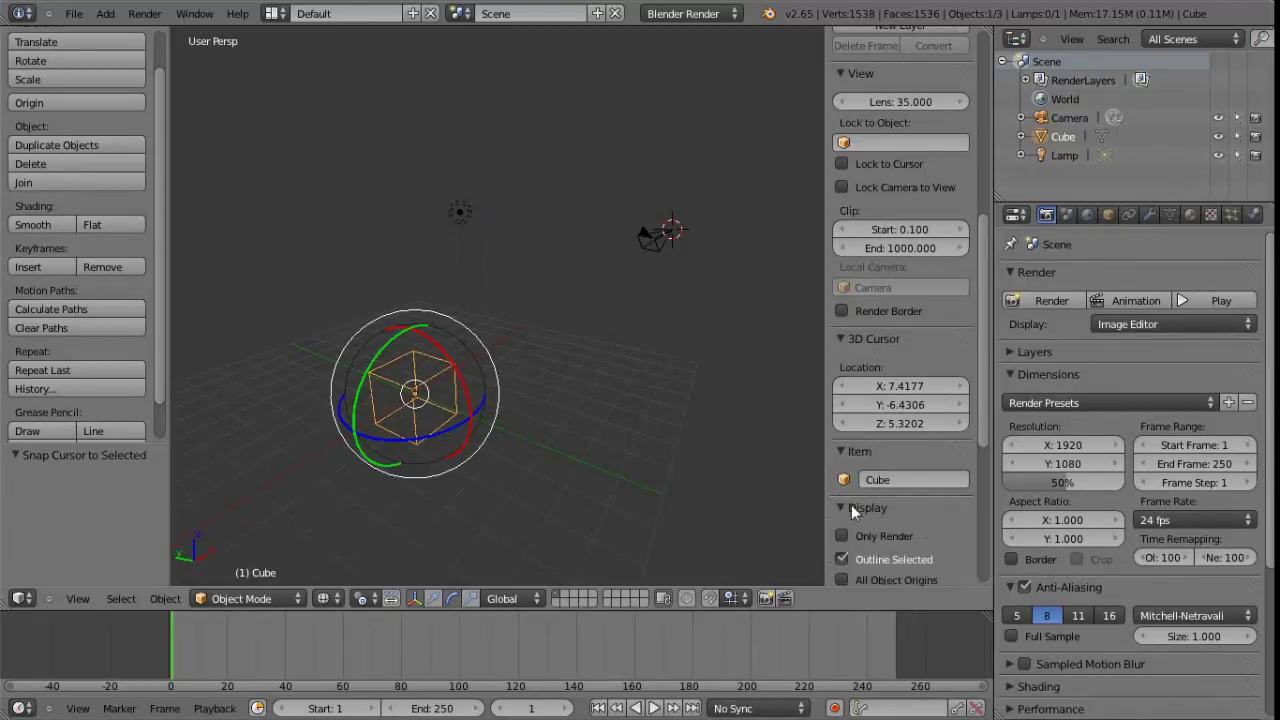
scroll(862, 430, "down", 4)
left_click(842, 385)
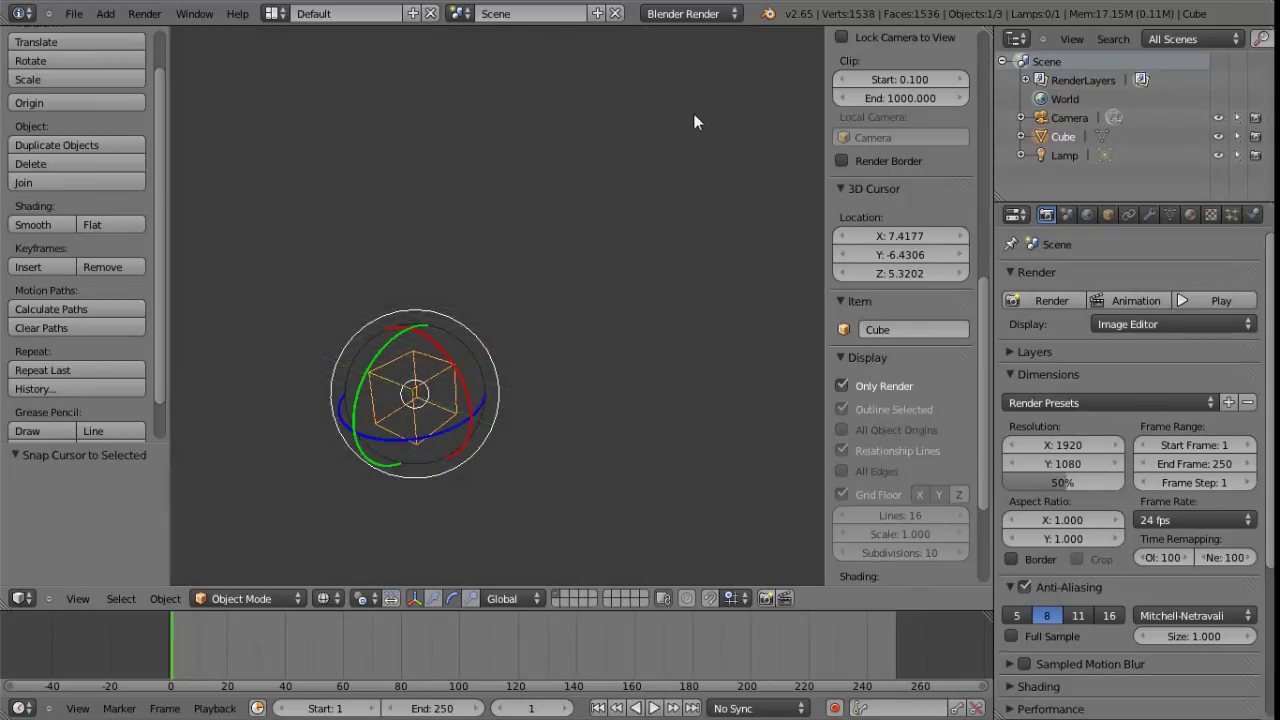
left_click(841, 385)
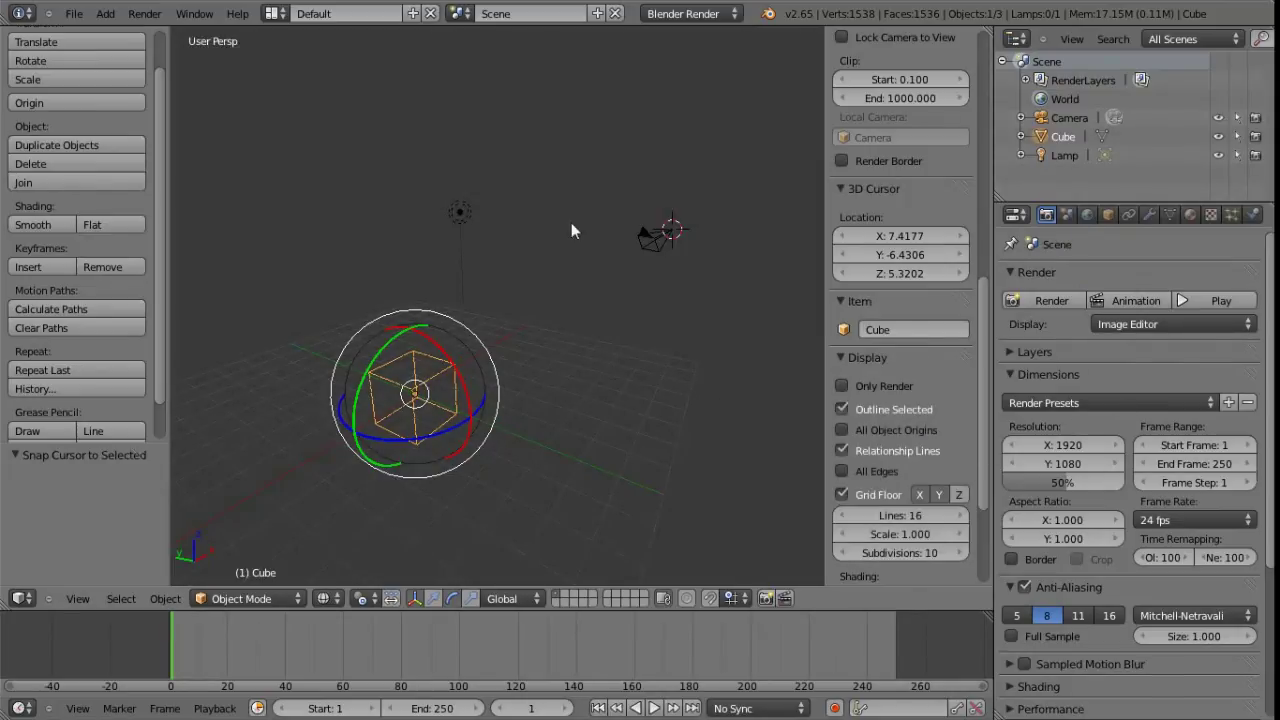
middle_click_drag(531, 335, 545, 358)
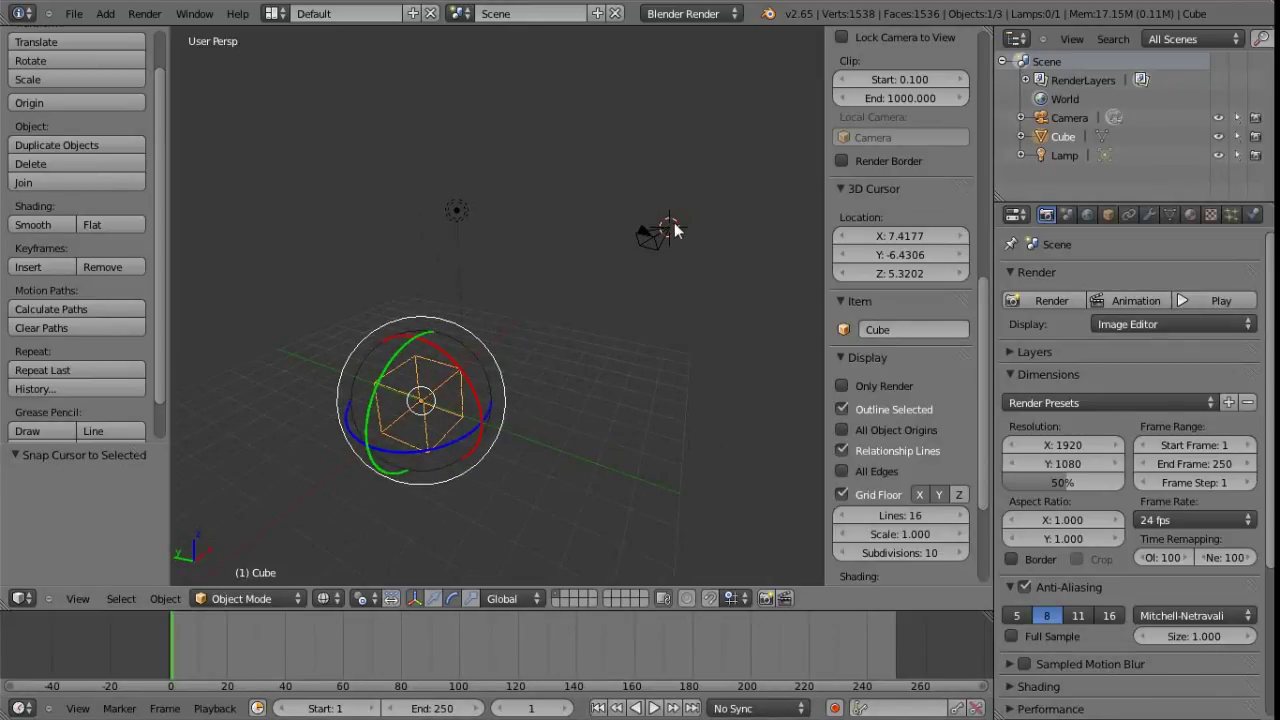
middle_click_drag(663, 254, 699, 213, "shift")
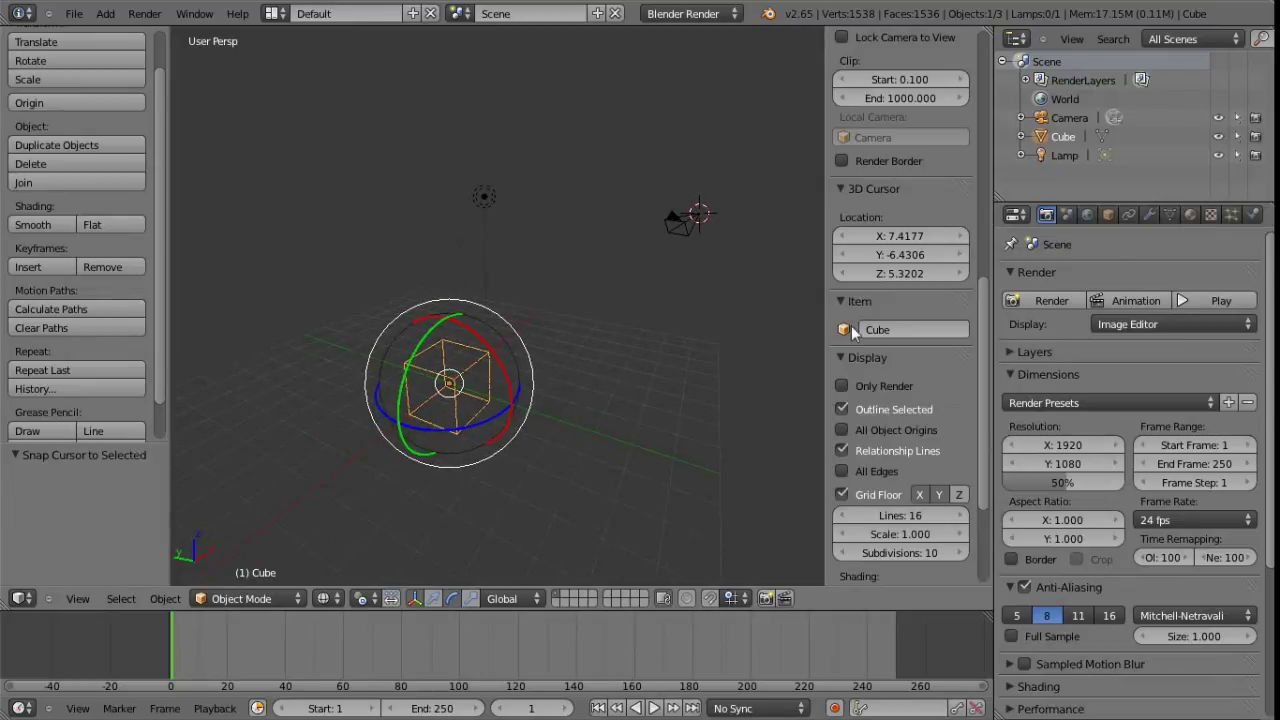
middle_click_drag(732, 431, 594, 347)
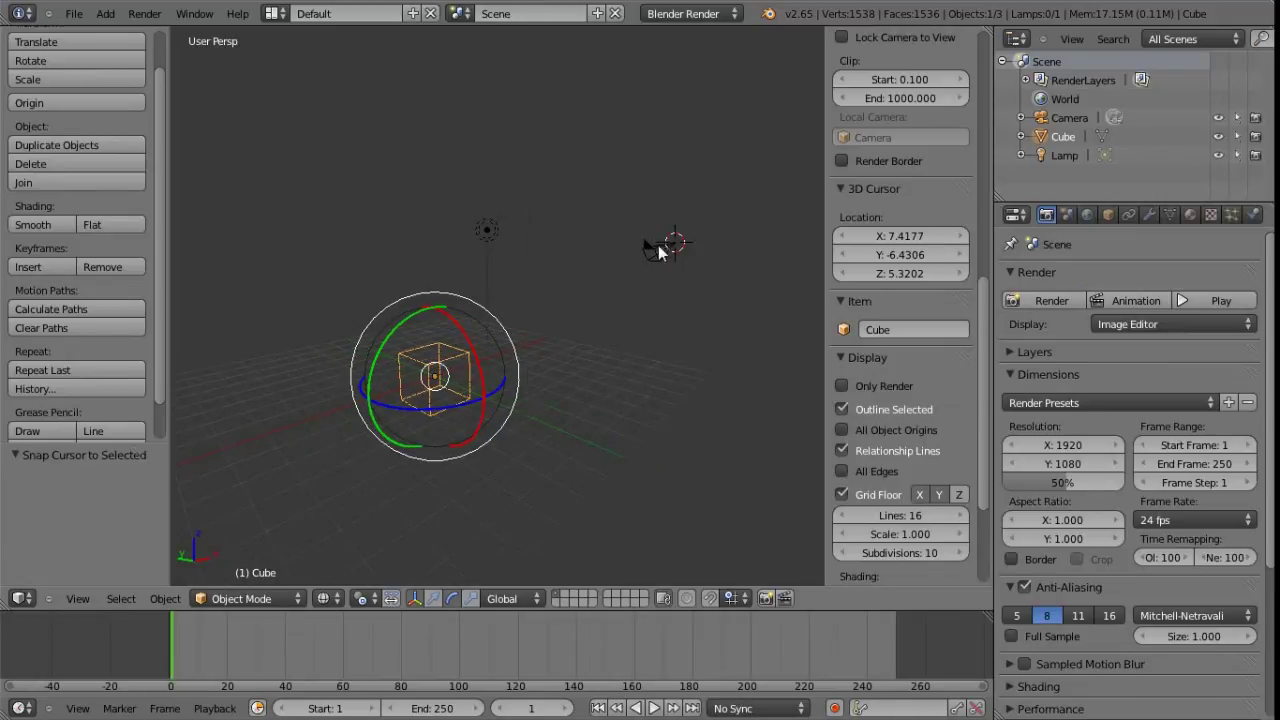
middle_click_drag(657, 250, 623, 353)
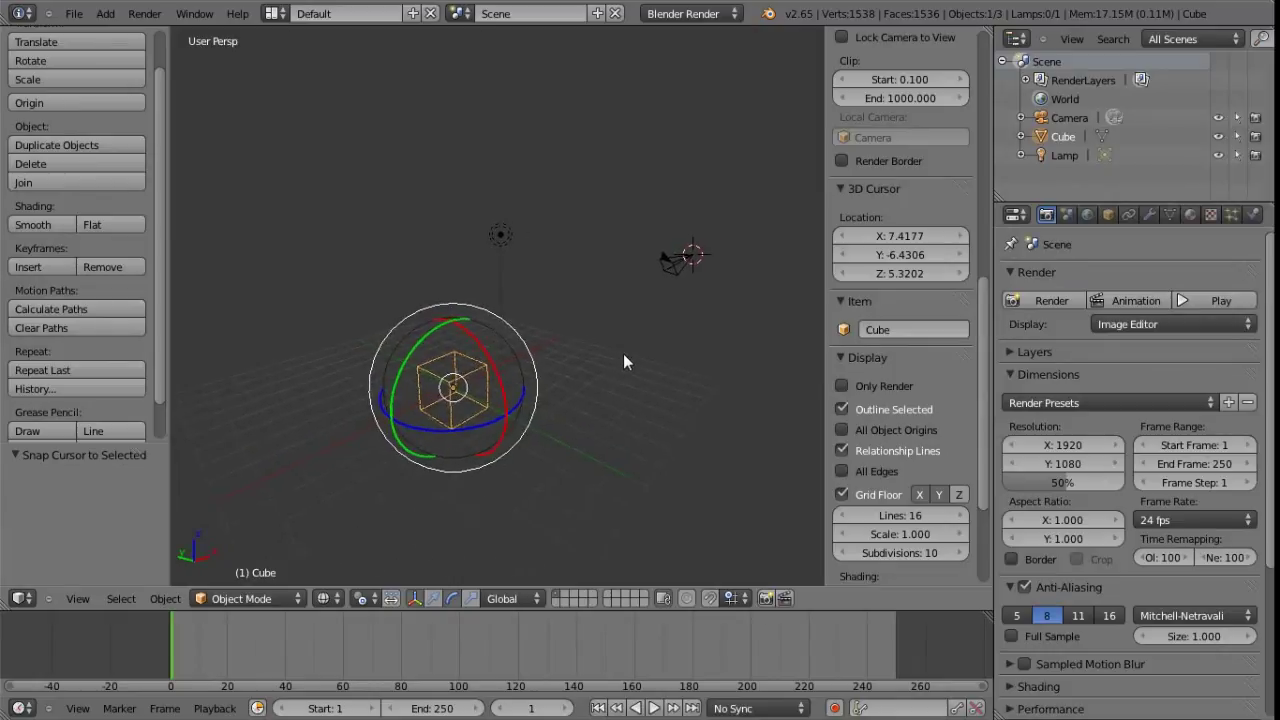